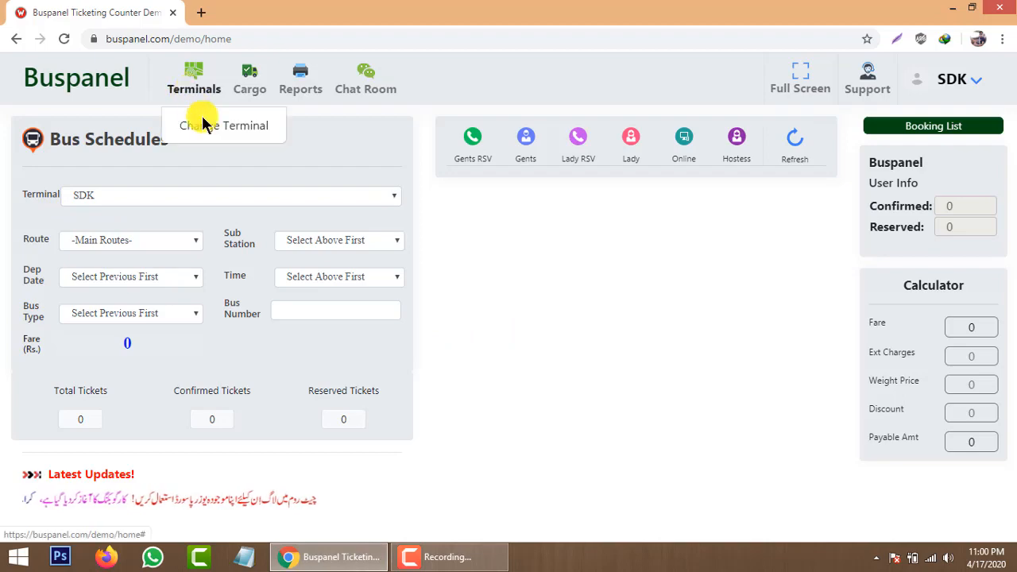
Switch the terminal to Lahore, return to SDK, and bring up SDK's route list.
click(214, 132)
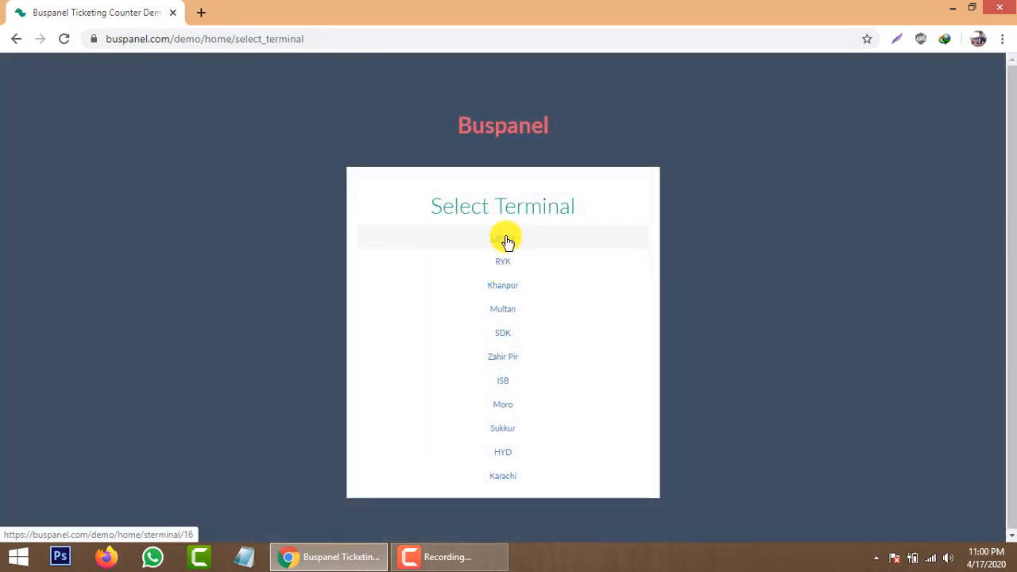
click(507, 242)
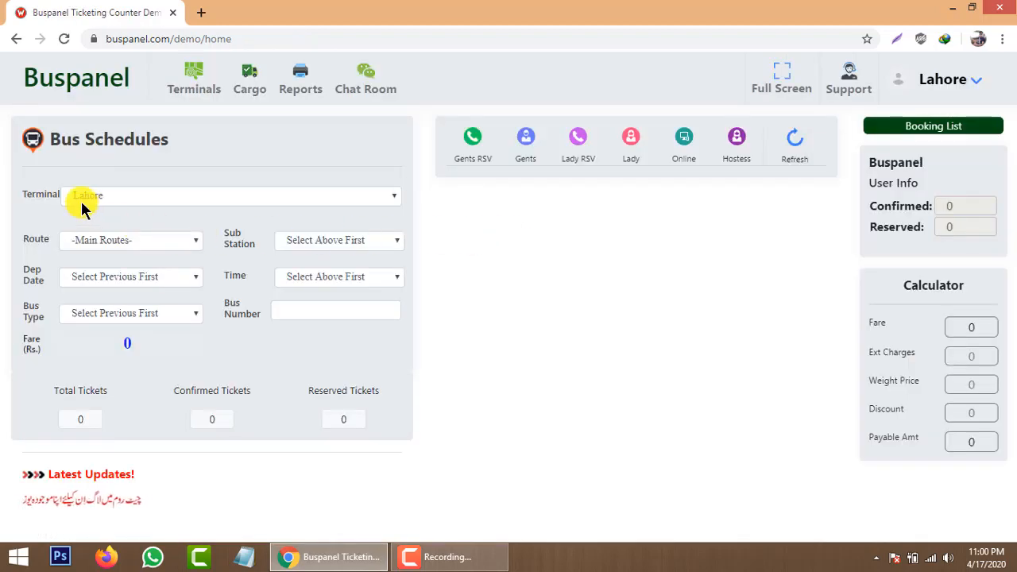
click(195, 94)
click(207, 127)
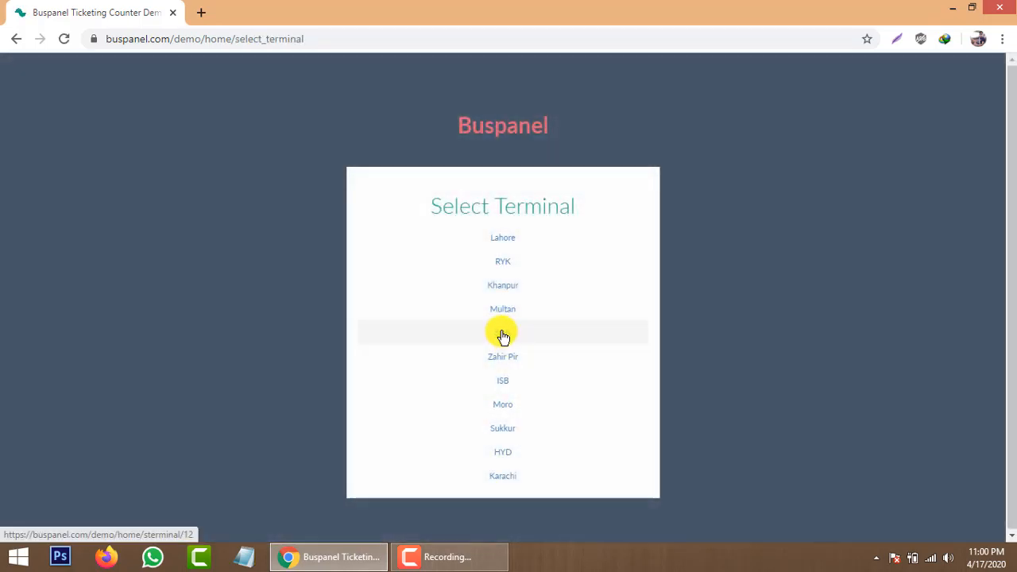
click(503, 334)
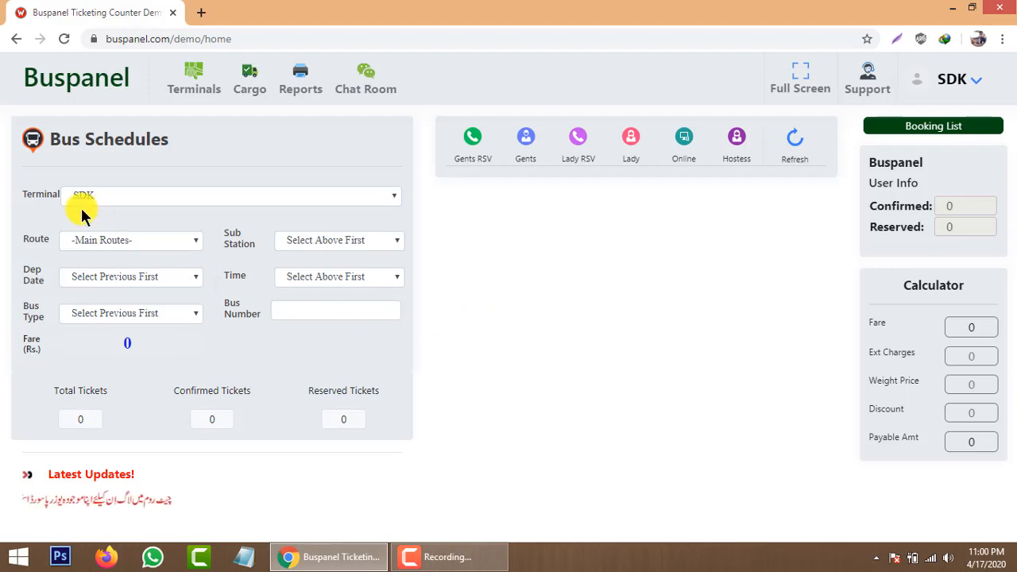
click(130, 241)
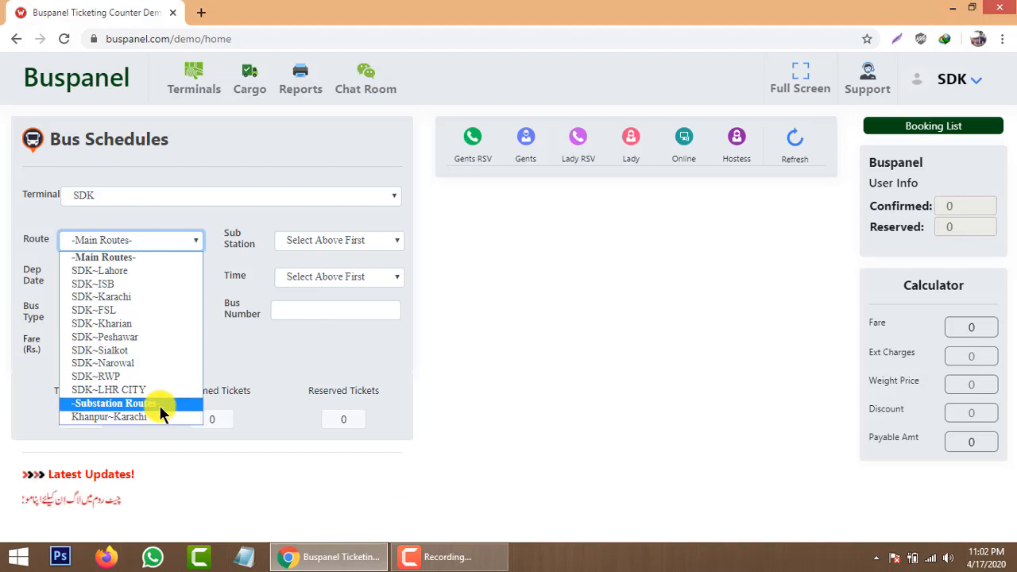
Choose route SDK~Lahore with Lahore as the sub station.
click(166, 270)
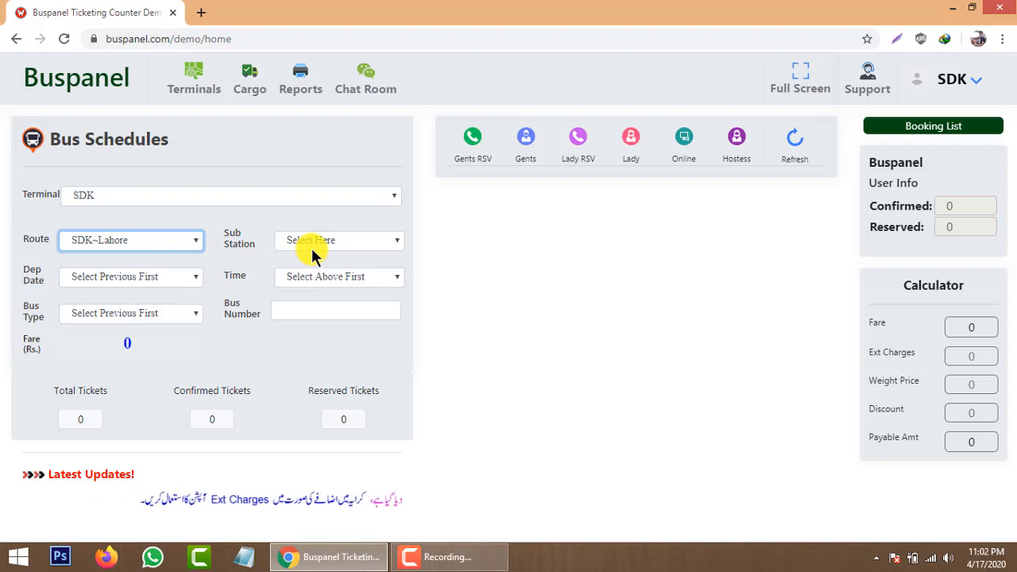
click(389, 243)
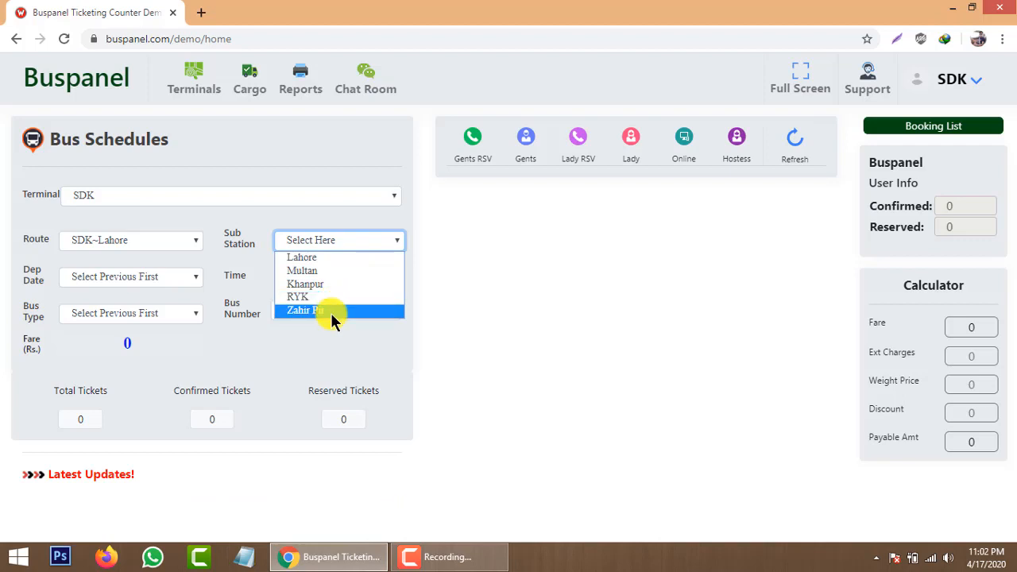
click(339, 265)
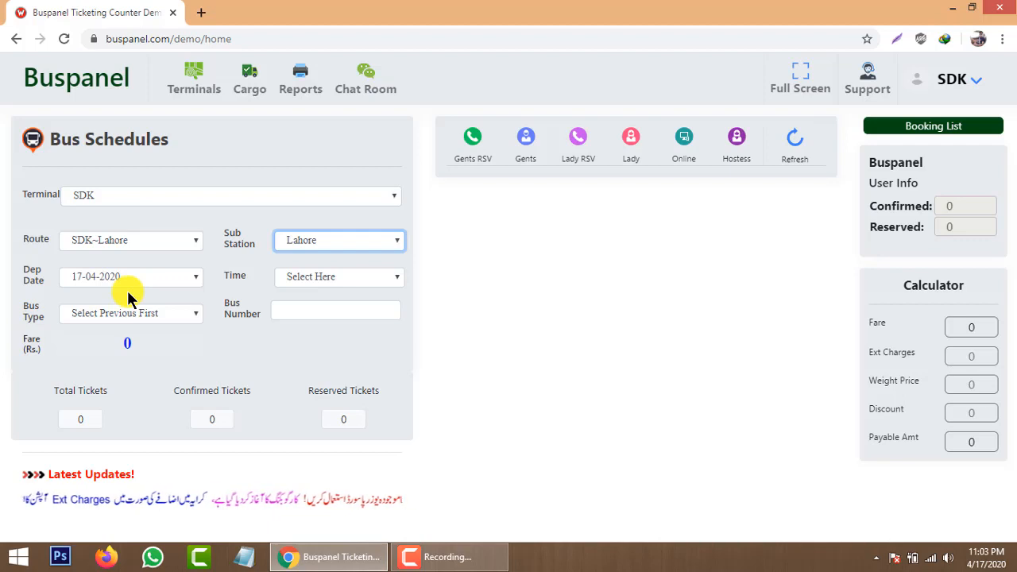
click(181, 284)
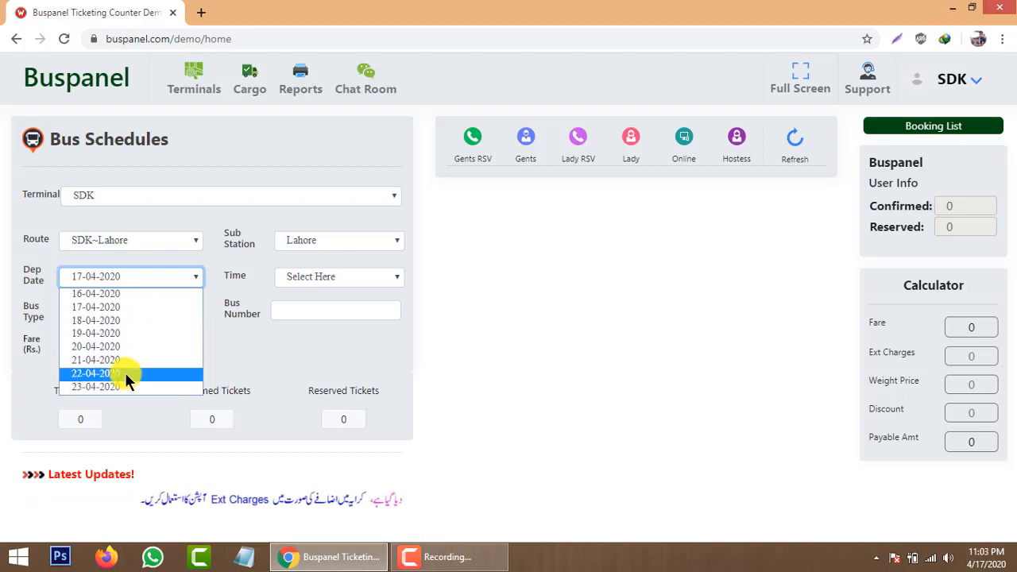
click(131, 306)
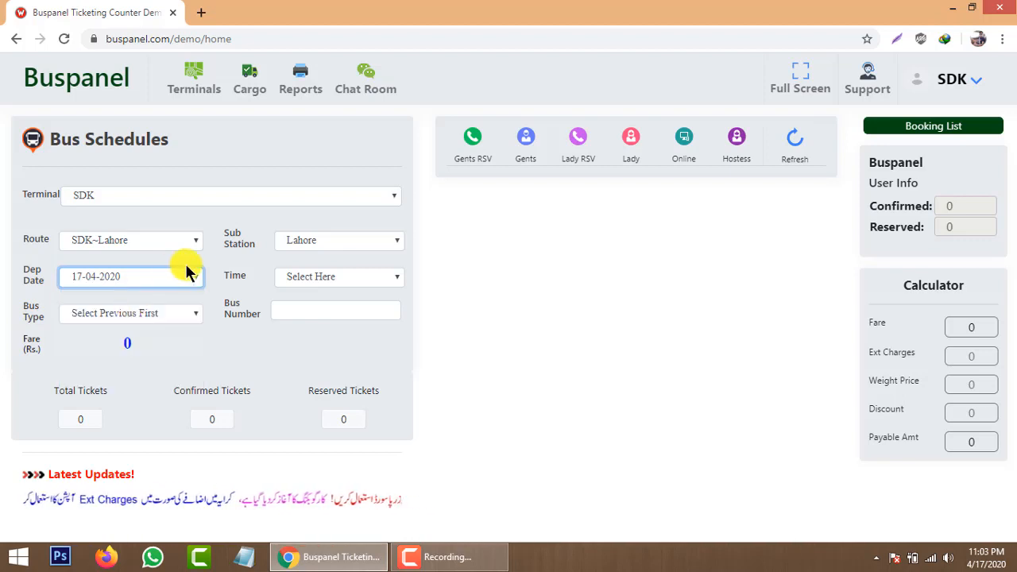
click(253, 283)
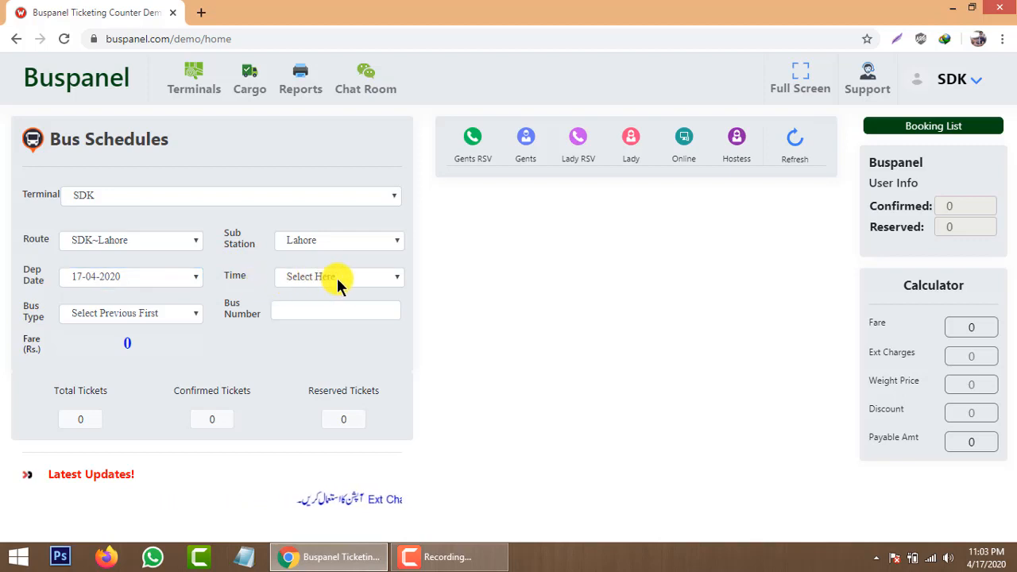
Select the 11:15 PM departure for bus 988 and highlight its 1500 fare.
click(391, 278)
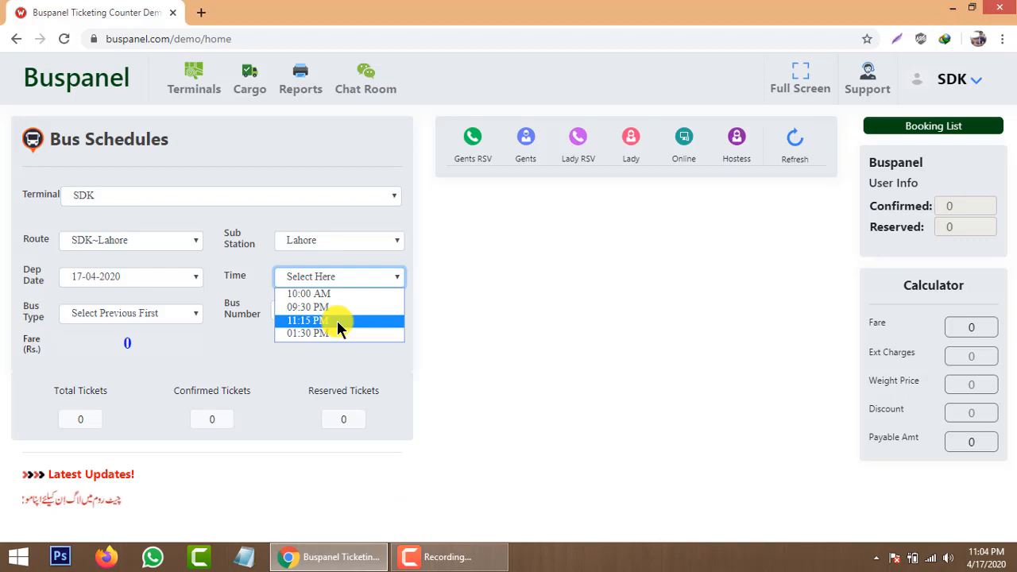
click(337, 320)
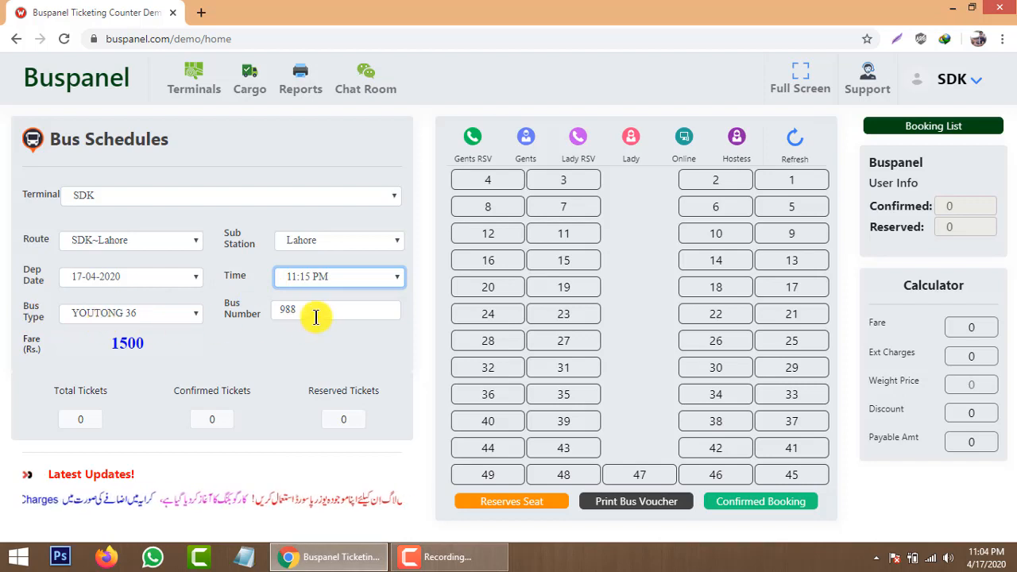
double_click(129, 347)
Select seat 7 on bus 988 so the calculator shows a 1500 fare.
click(161, 347)
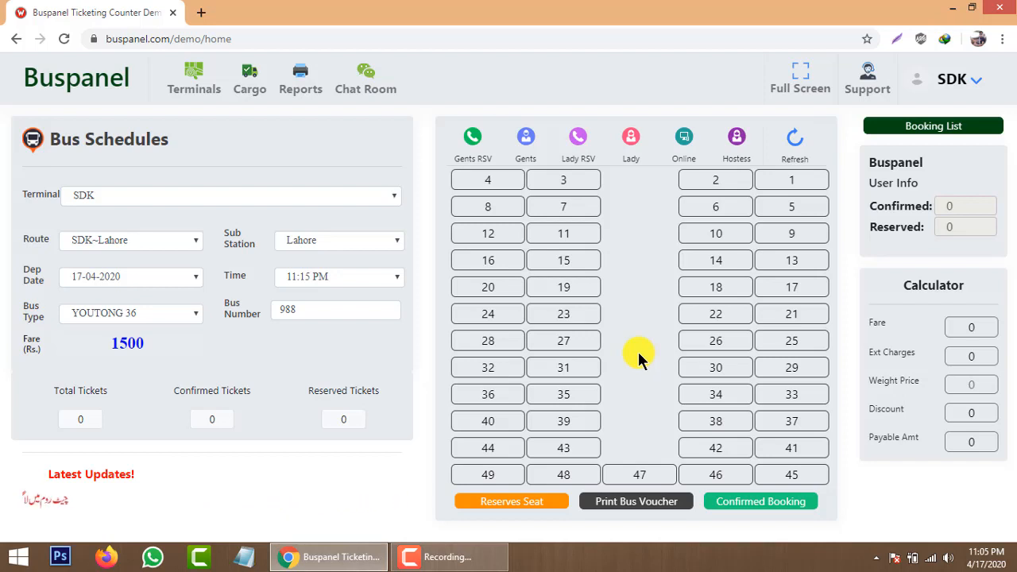
click(566, 209)
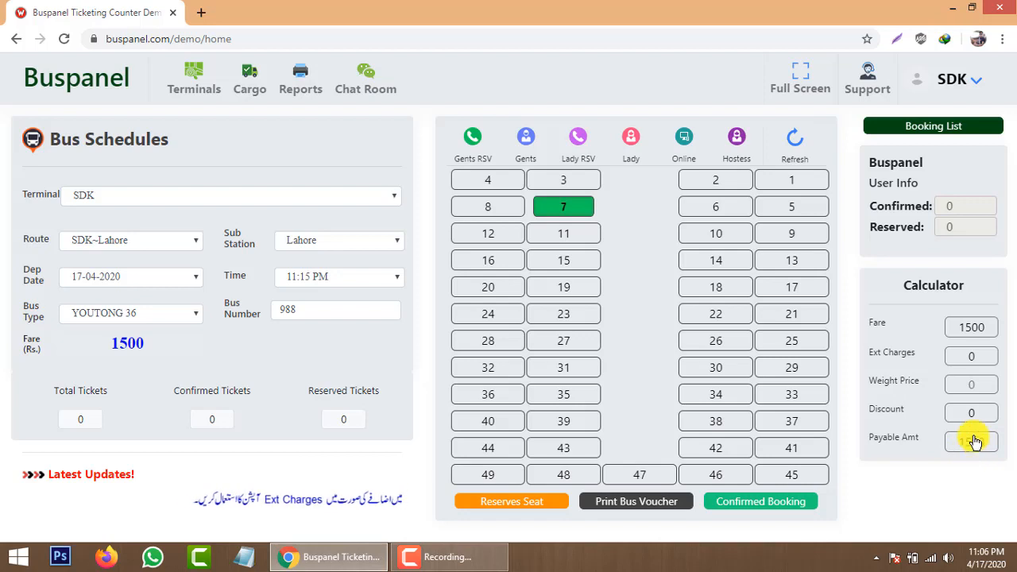
Enter extra charges 100, weight price 300 and discount 50, making the payable 1850.
double_click(963, 358)
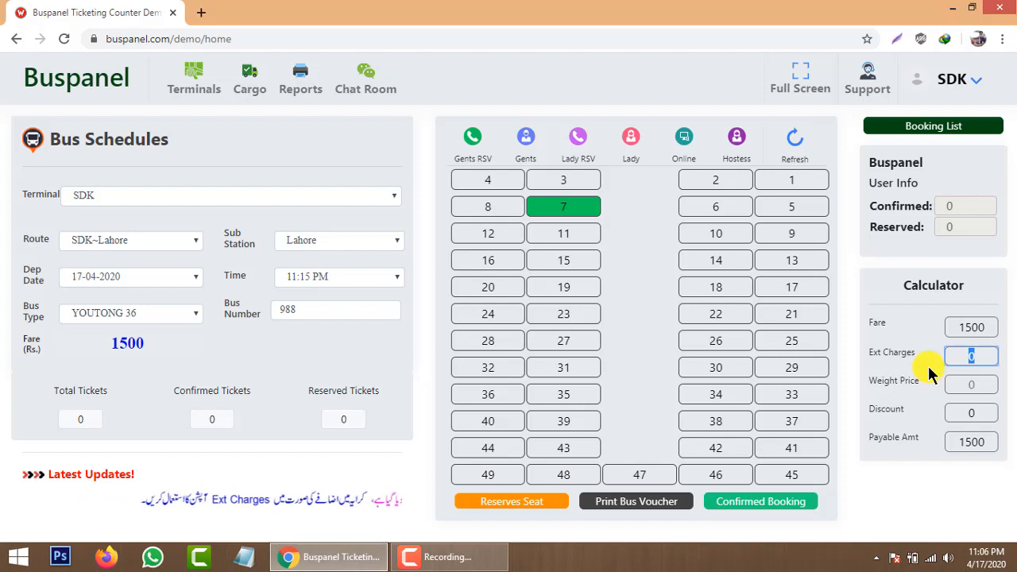
text(100)
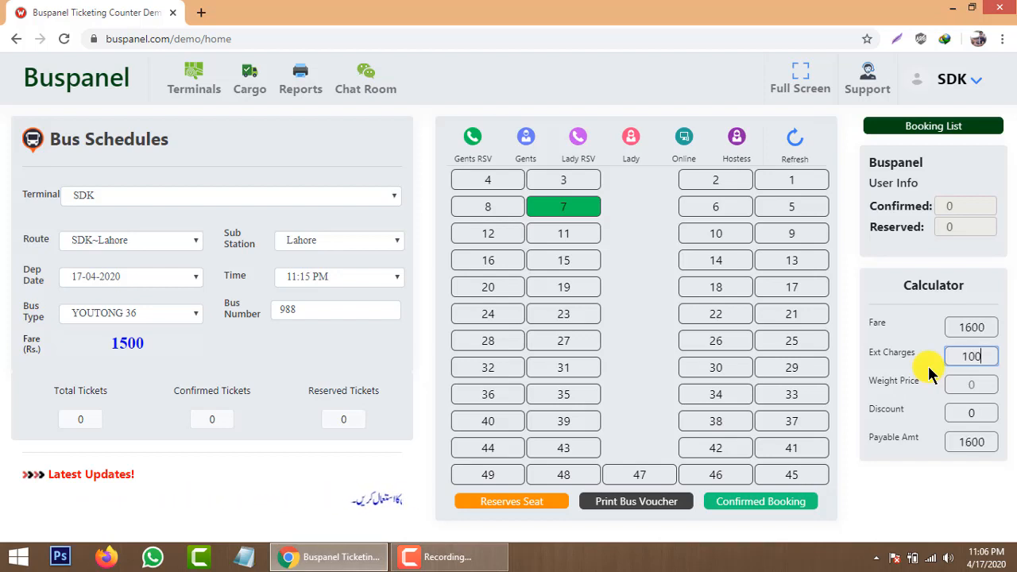
click(971, 383)
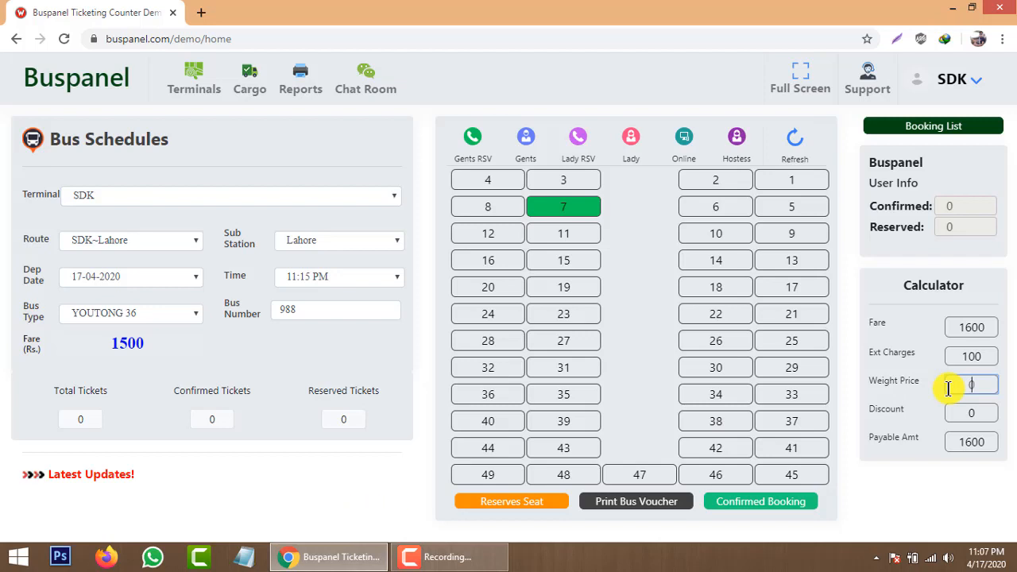
text(300)
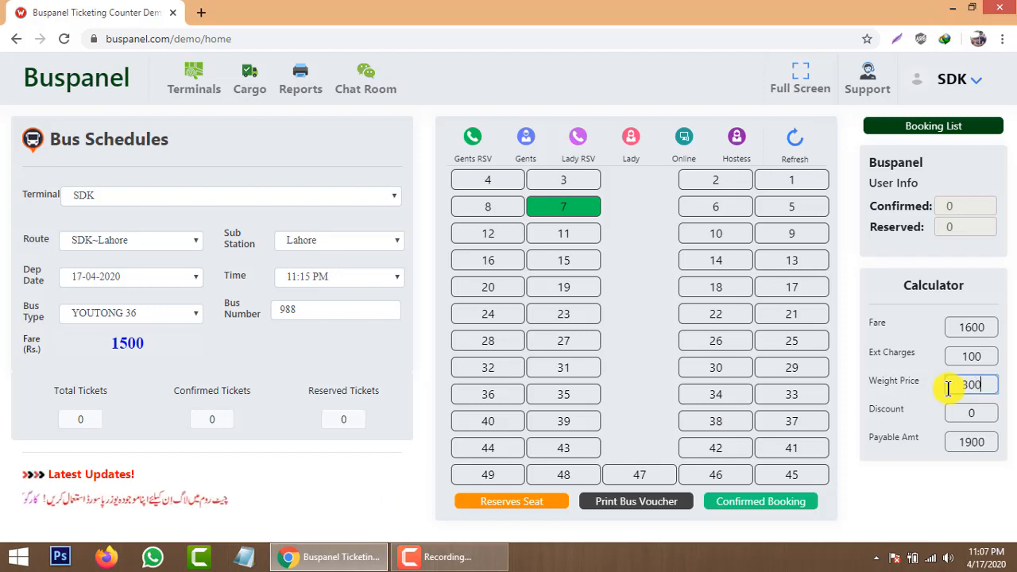
click(971, 409)
click(980, 412)
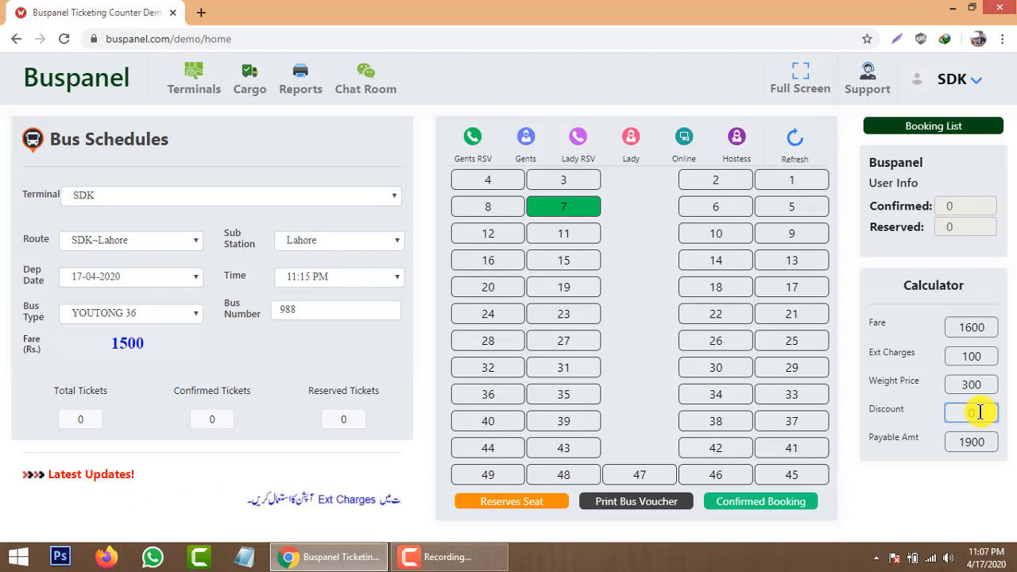
text(50)
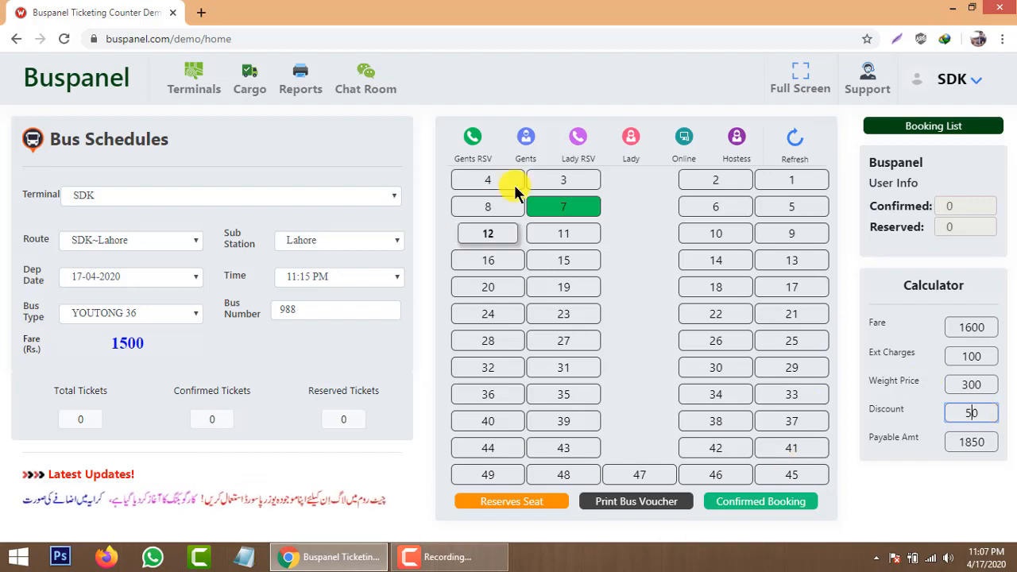
click(554, 208)
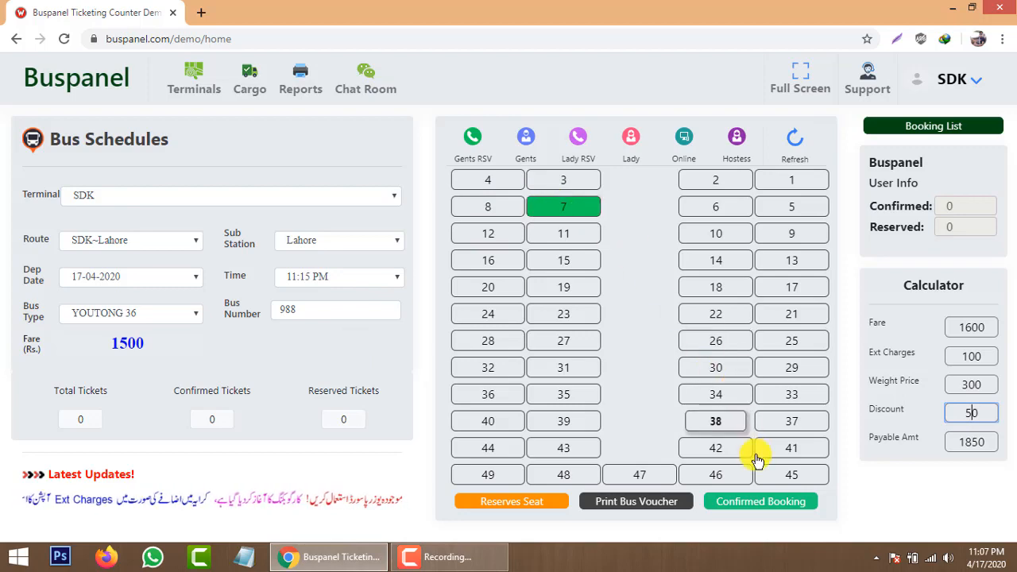
Confirm seat 7's booking with the passenger's CNIC number, phone number and name.
click(767, 502)
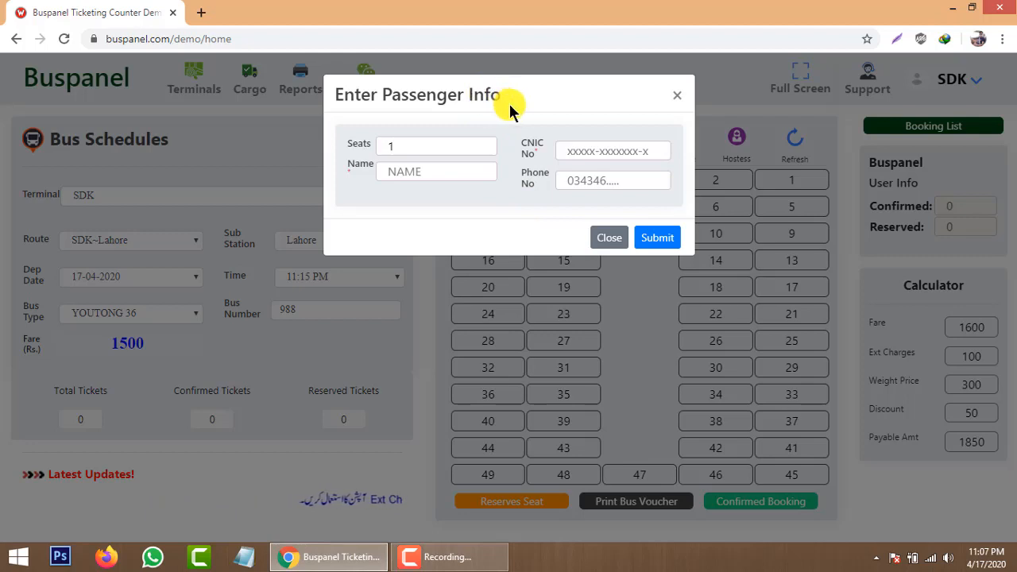
click(596, 151)
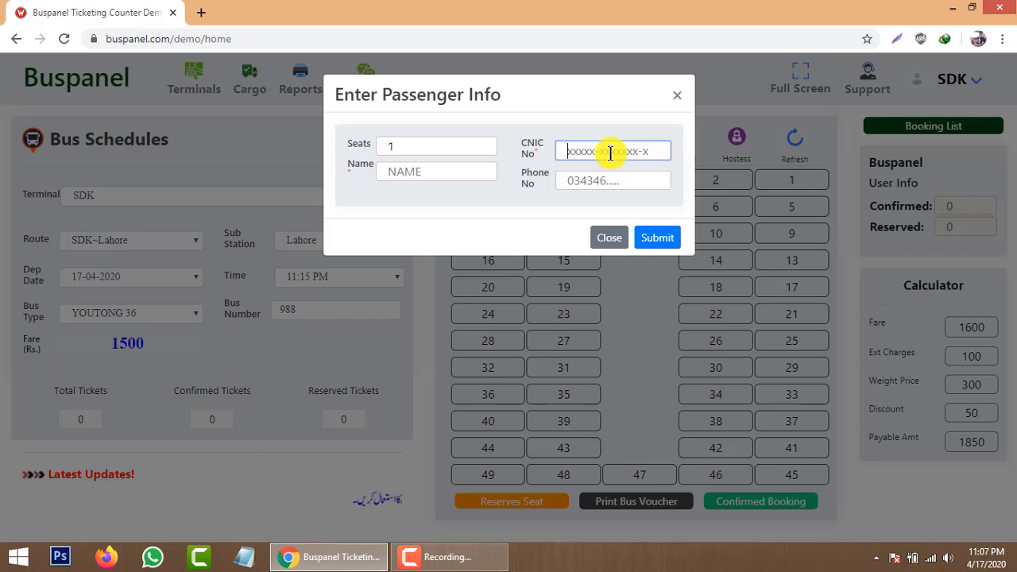
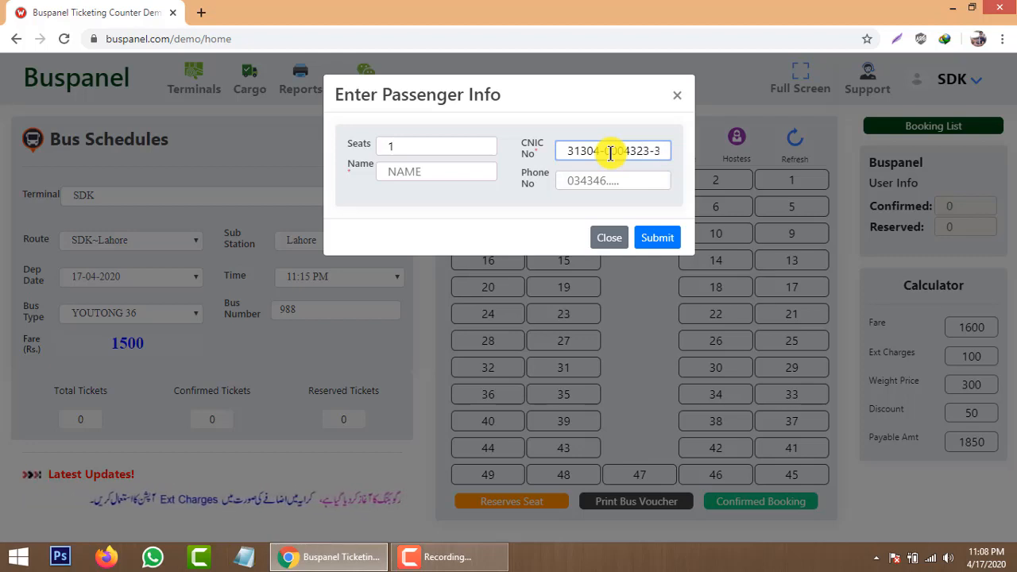
click(613, 178)
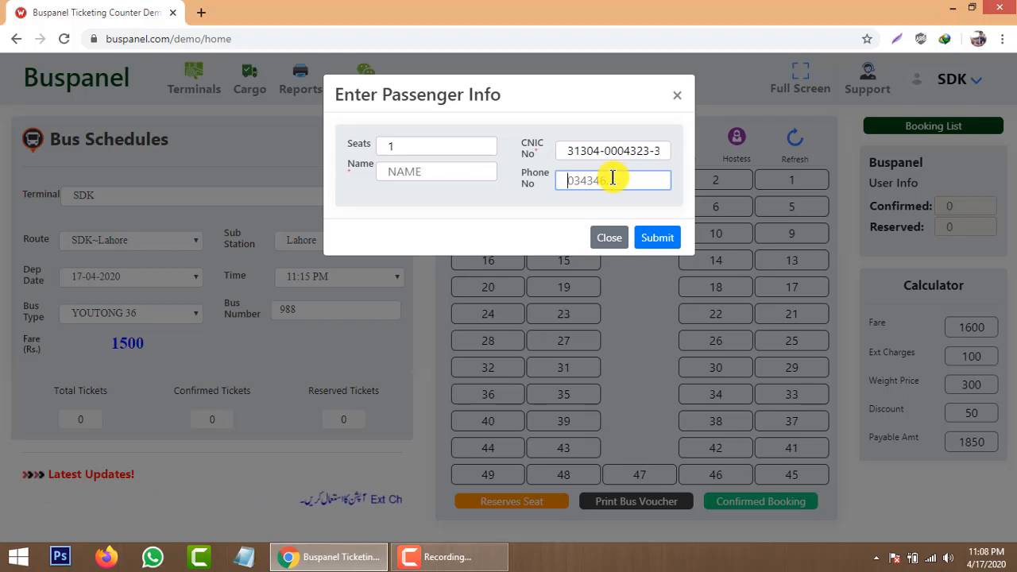
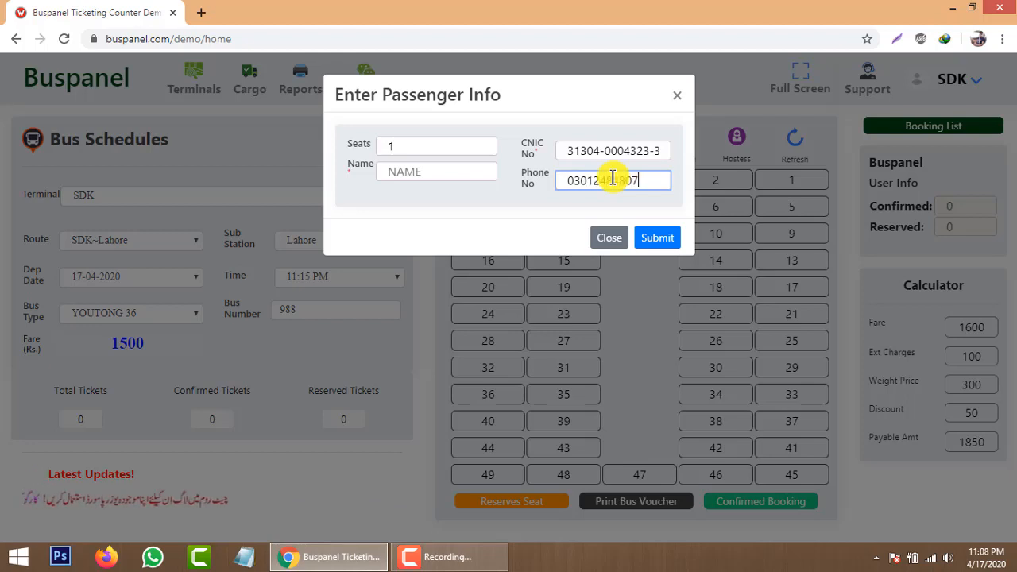
click(451, 168)
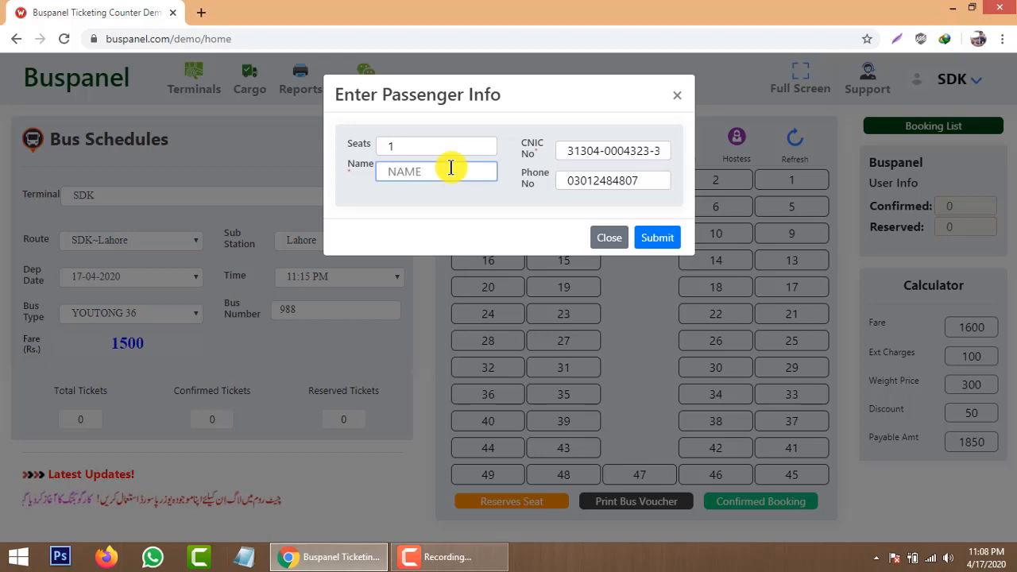
text(SIKA)
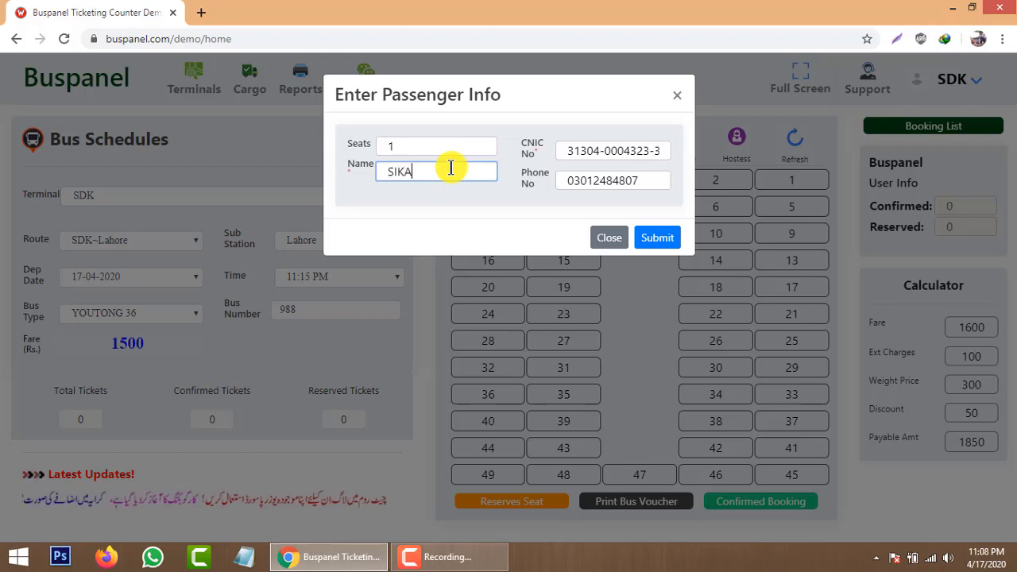
text(NDER)
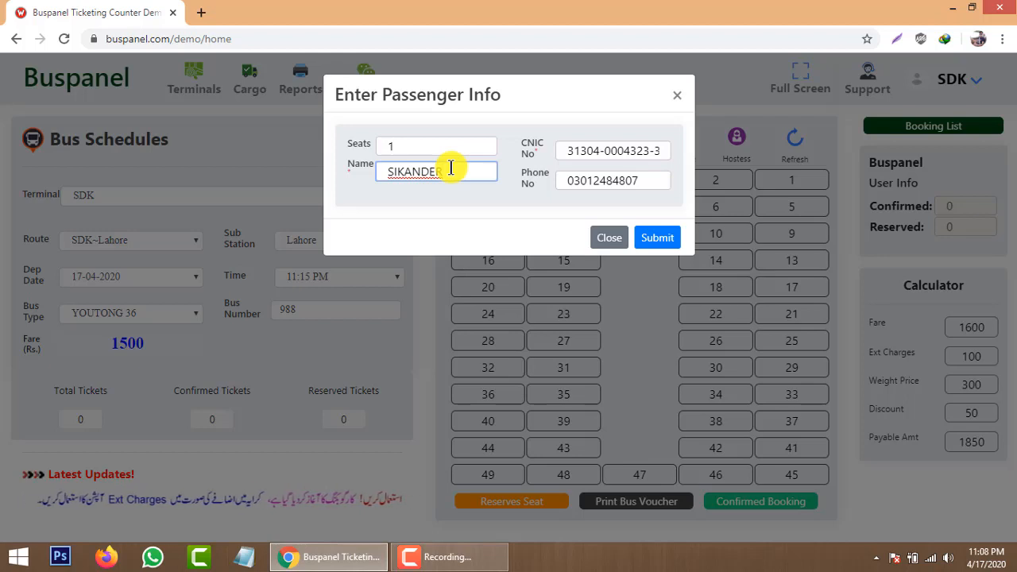
click(662, 240)
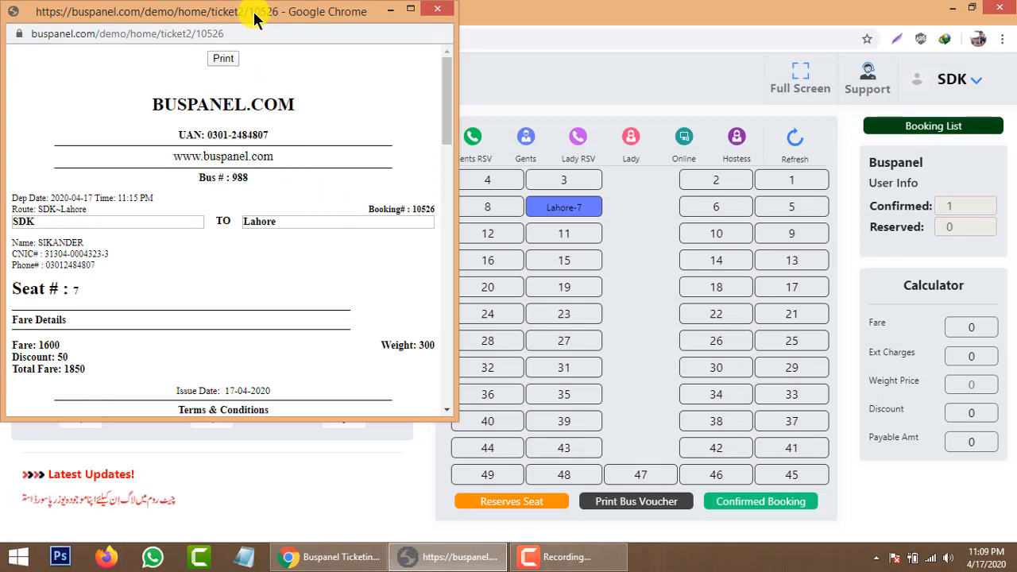
Bring up the seat 7 ticket's print dialog and widen it to enlarge the preview.
drag(254, 18, 268, 20)
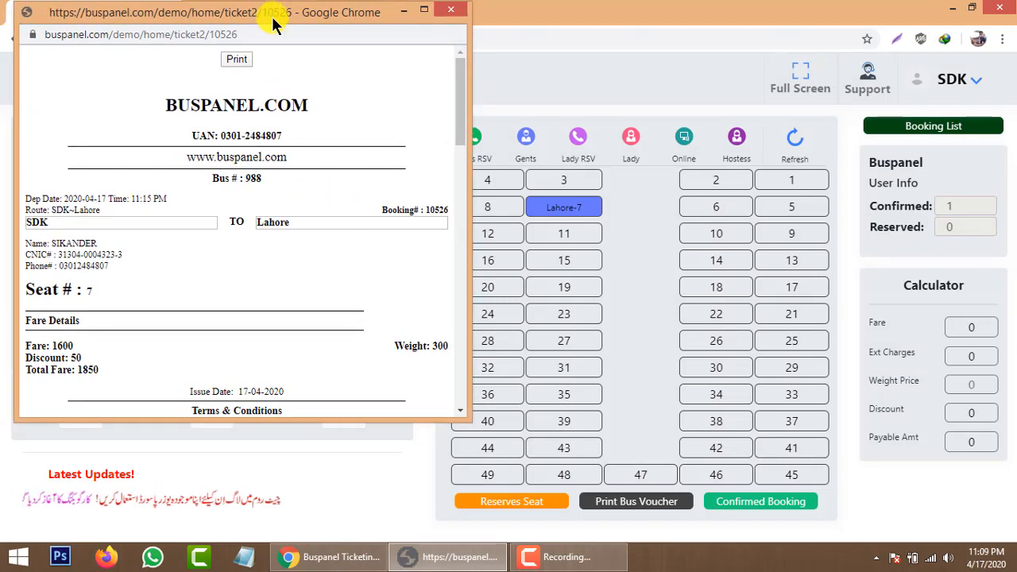
mouse_move(461, 98)
mouse_down()
mouse_move(467, 161)
mouse_move(470, 96)
mouse_up()
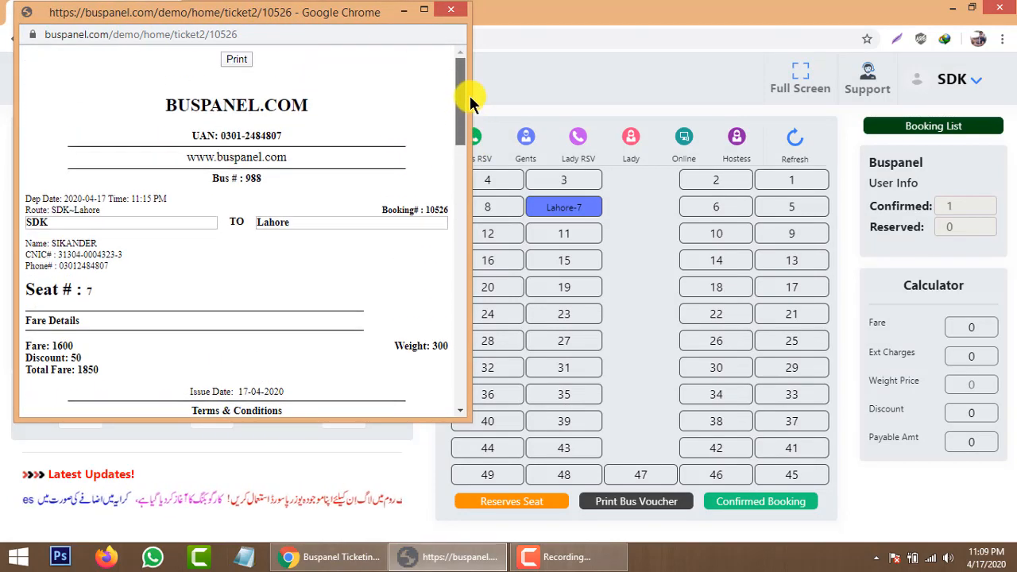
click(236, 60)
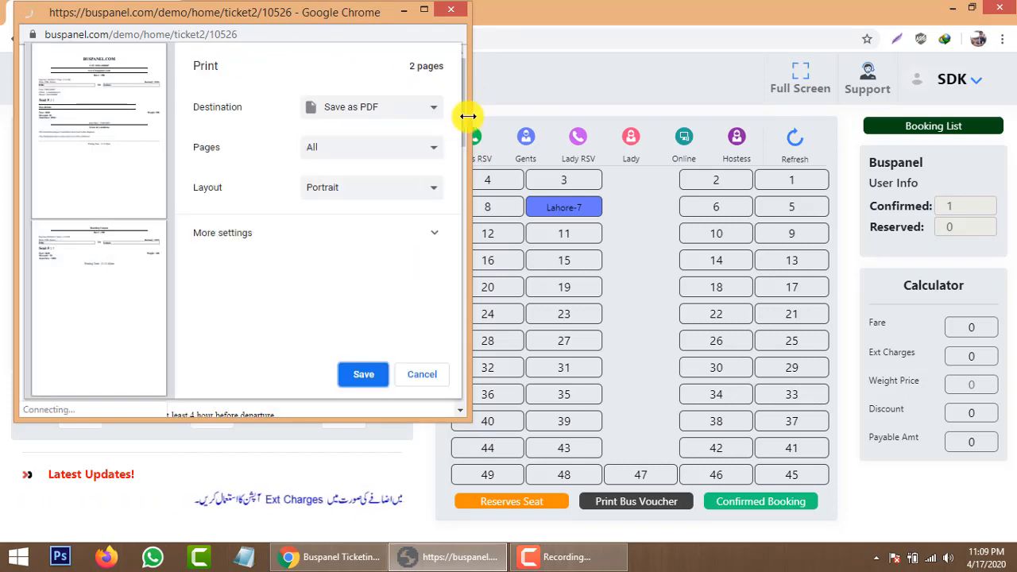
drag(468, 116, 708, 118)
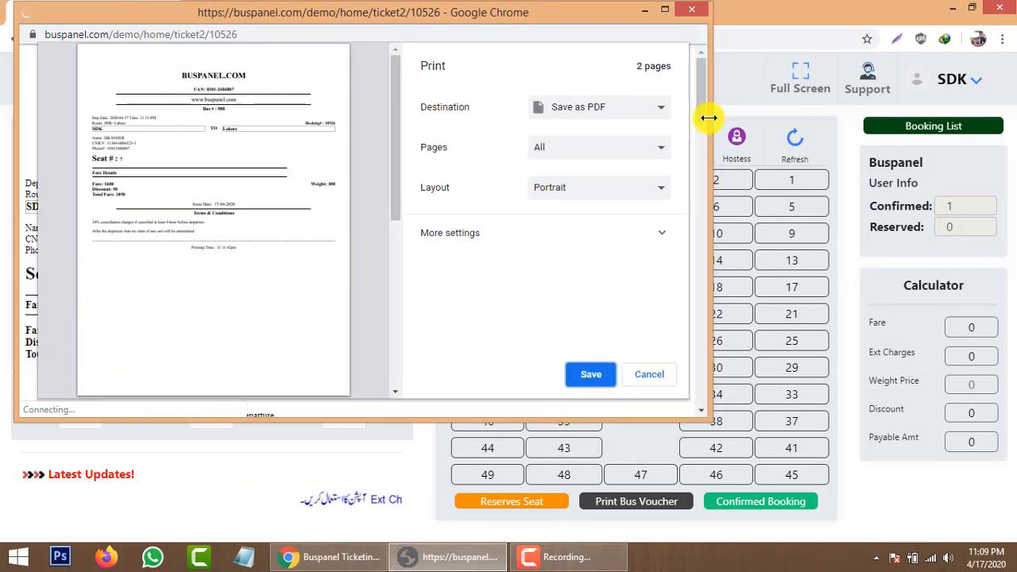
Set the print destination to BC-95AC and expand More settings.
click(645, 111)
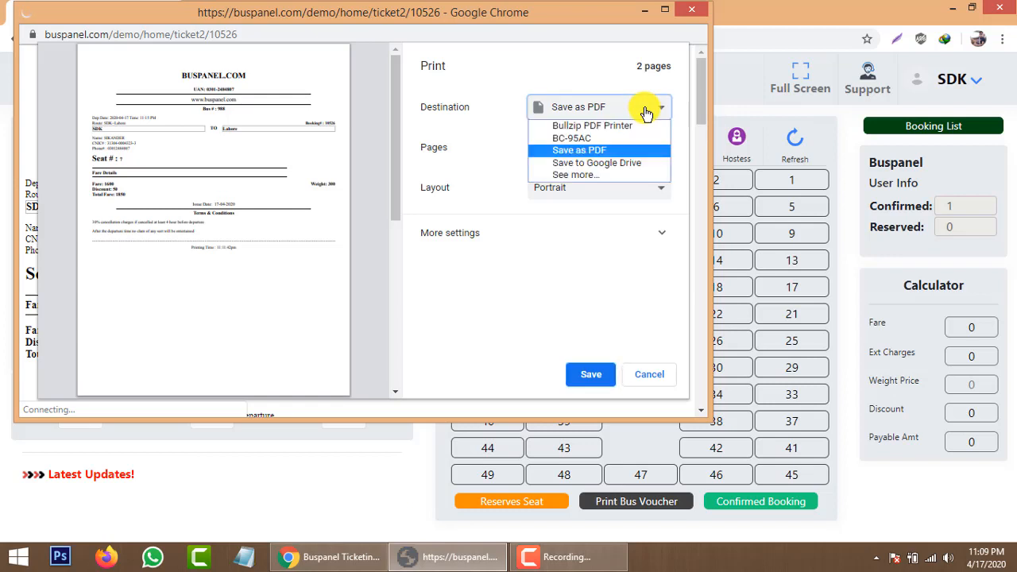
click(596, 137)
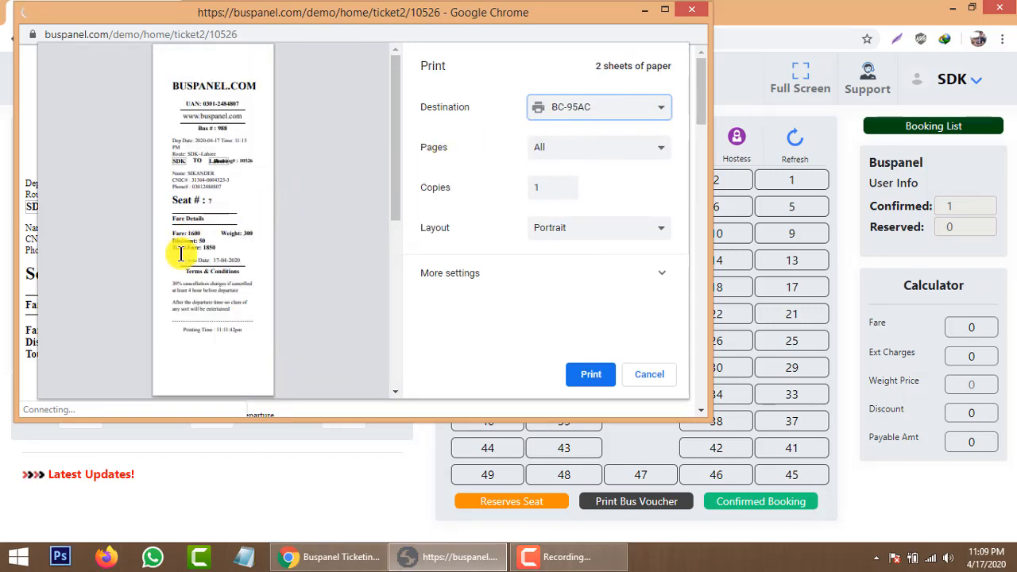
scroll(340, 186, down, 3)
scroll(343, 189, up, 1)
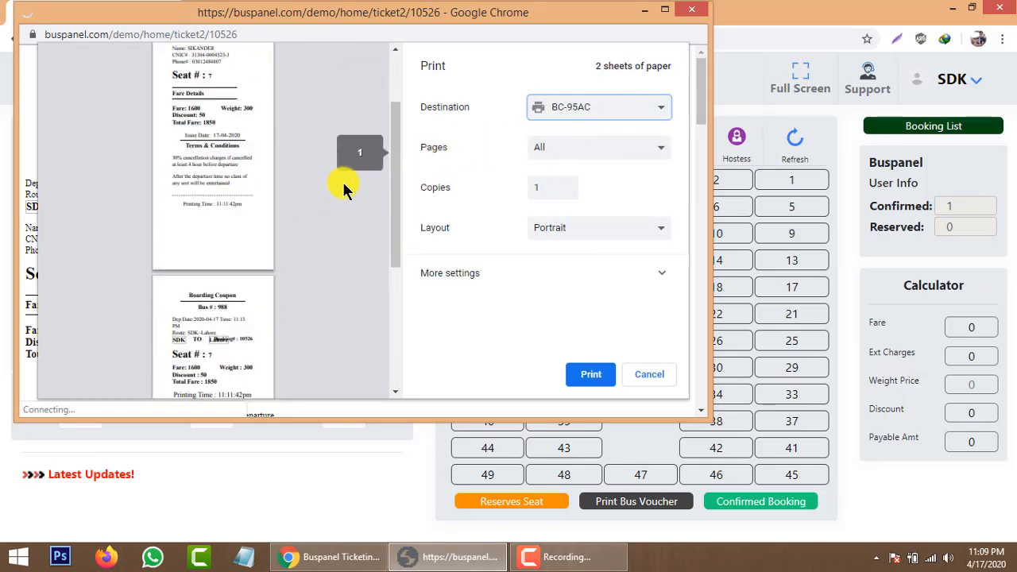
scroll(344, 189, up, 2)
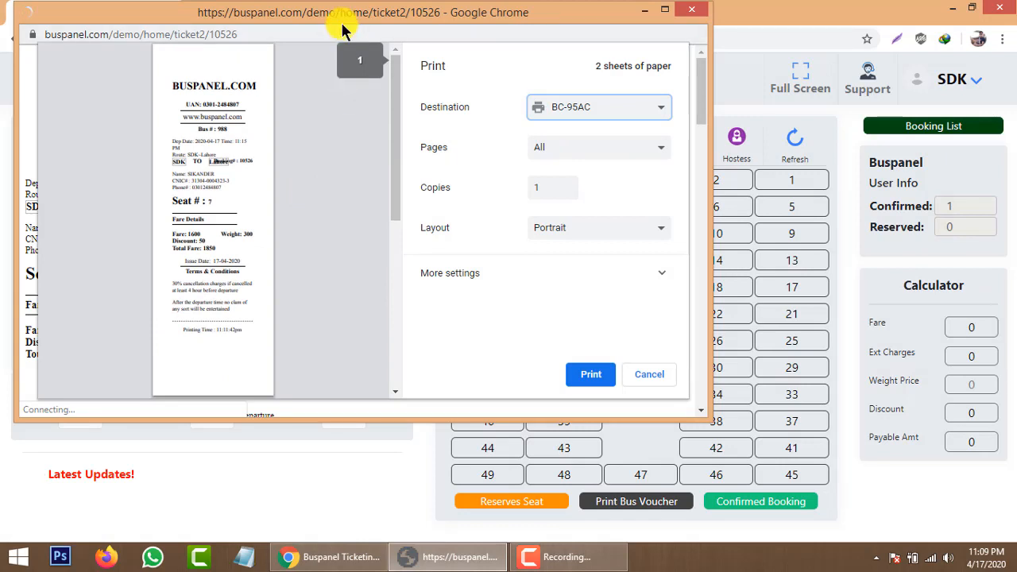
drag(345, 16, 363, 19)
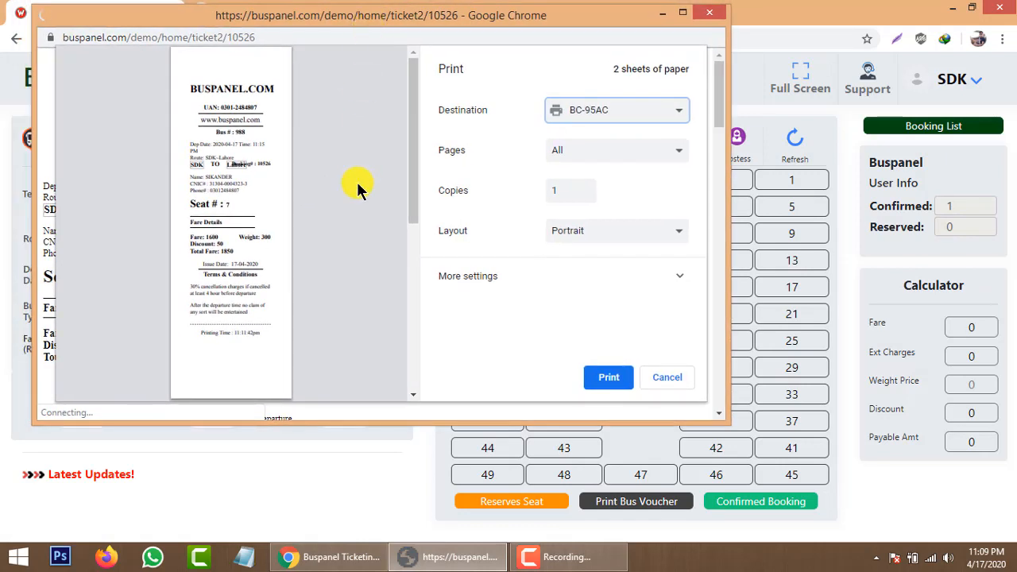
click(491, 278)
Keep paper size 80(72.1) x 210 mm and set the margins to Custom.
scroll(516, 230, down, 2)
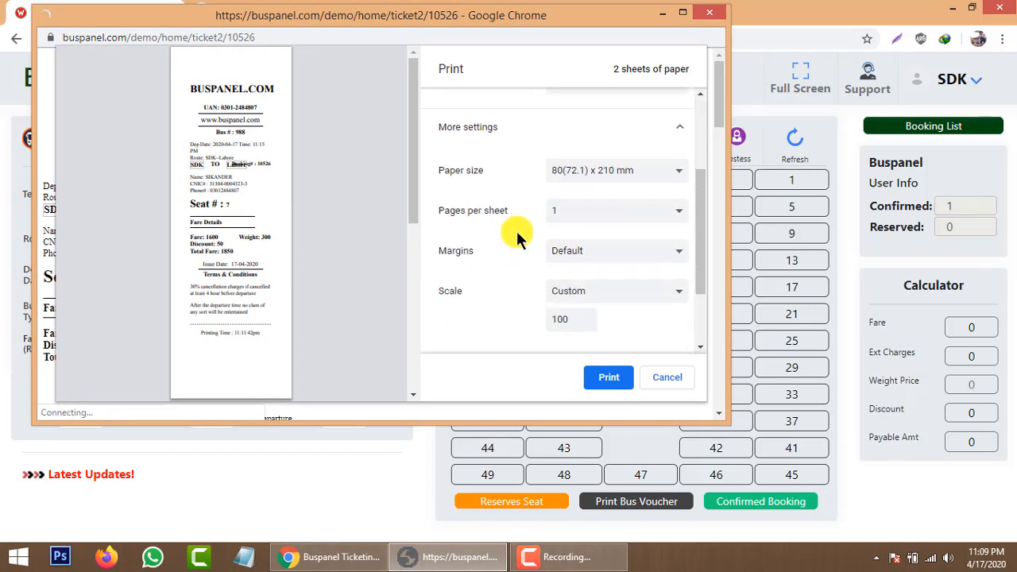
click(660, 175)
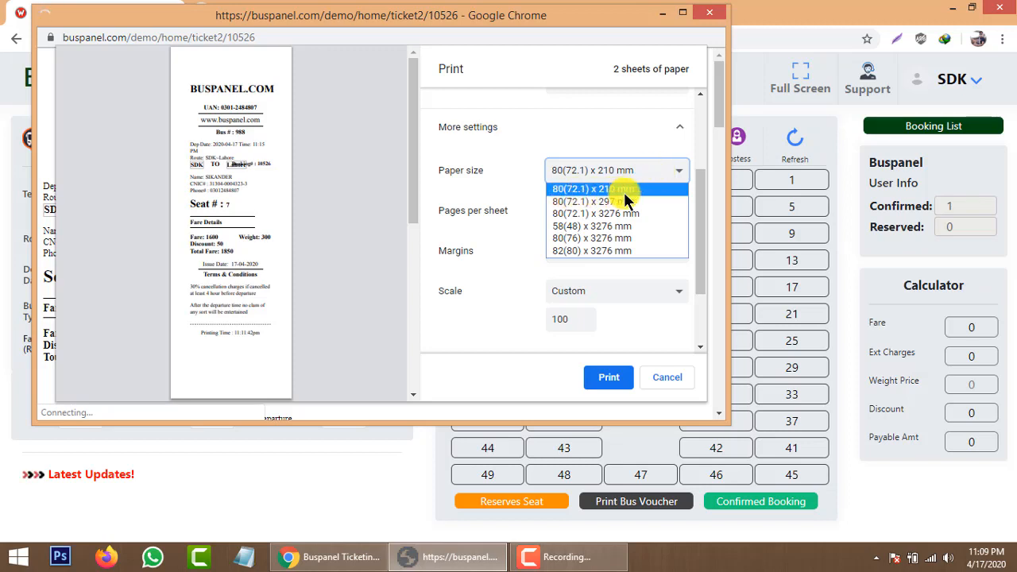
click(680, 174)
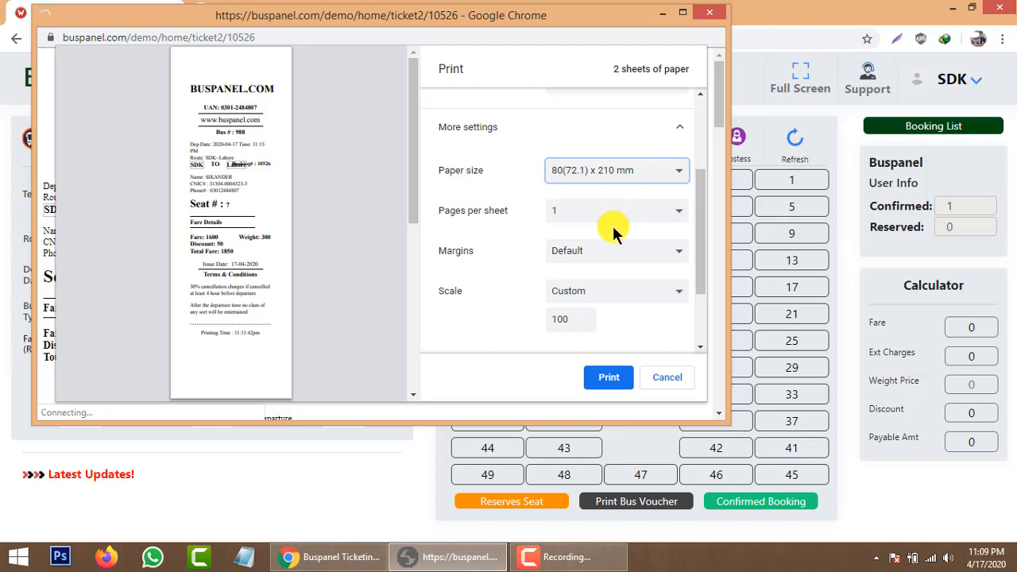
scroll(613, 229, down, 1)
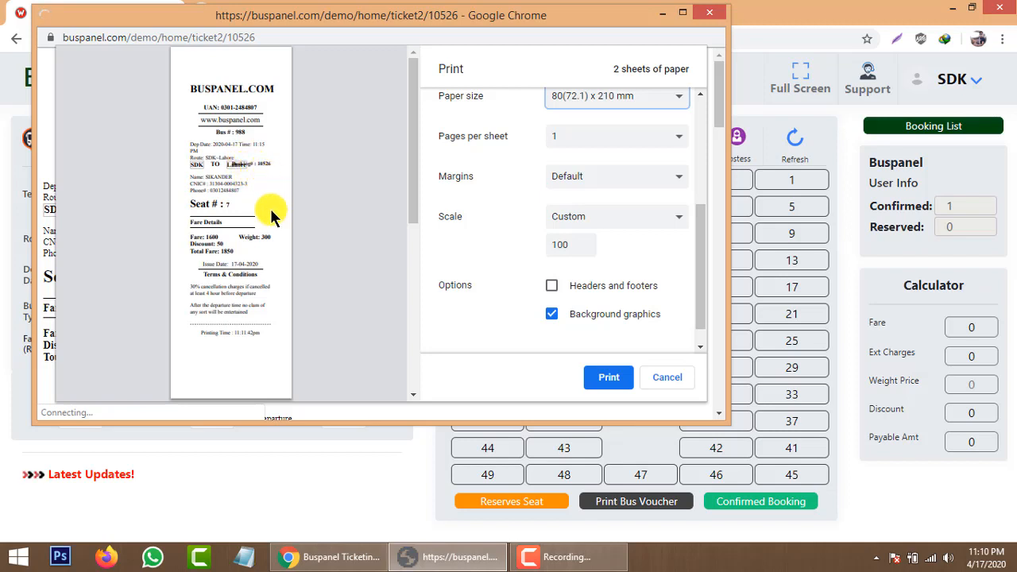
click(584, 182)
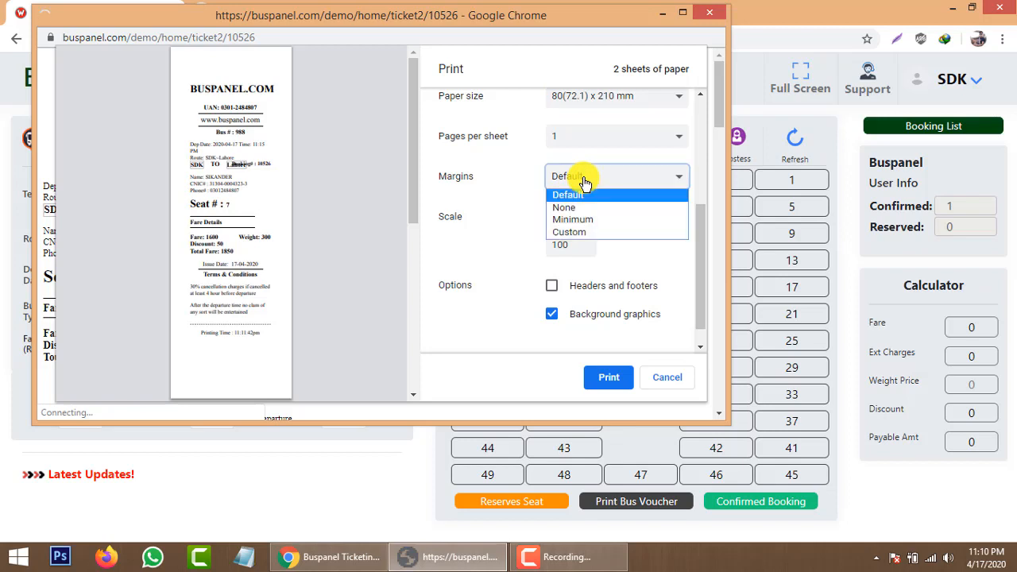
click(580, 232)
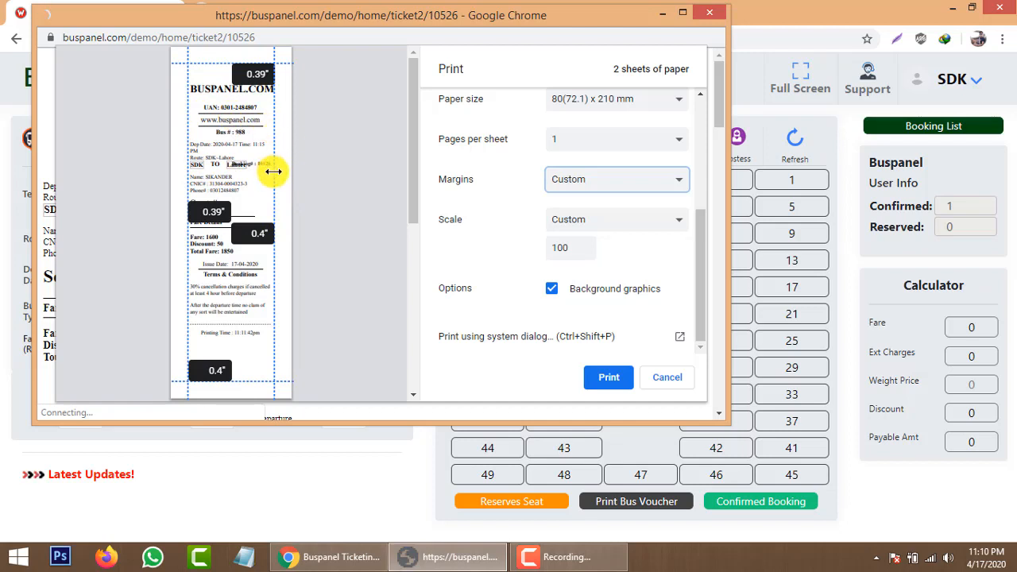
Narrow the right, left and top print margins to about 0.1 inch.
drag(273, 172, 287, 171)
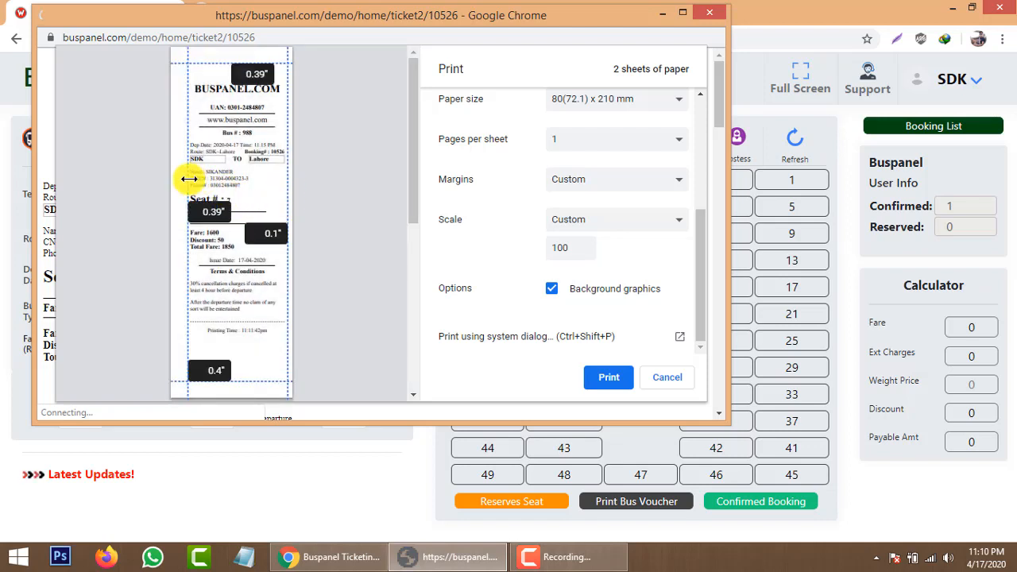
drag(188, 178, 175, 178)
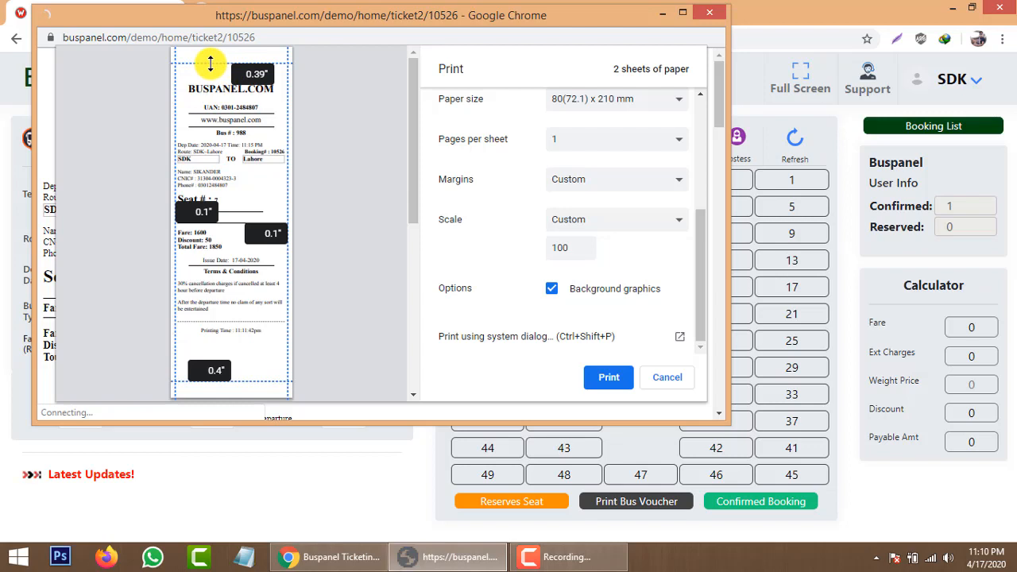
drag(210, 62, 212, 51)
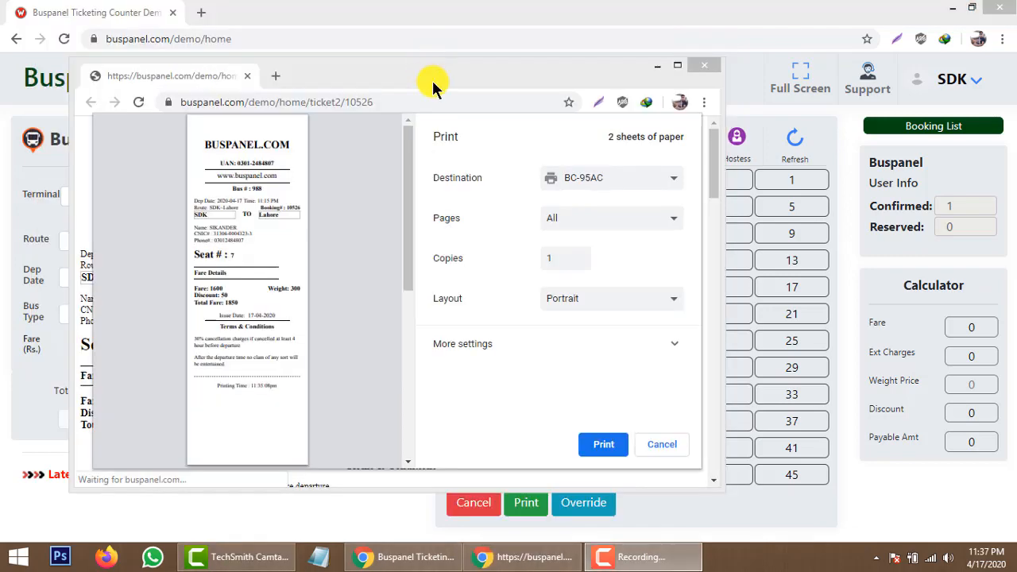
drag(434, 87, 457, 115)
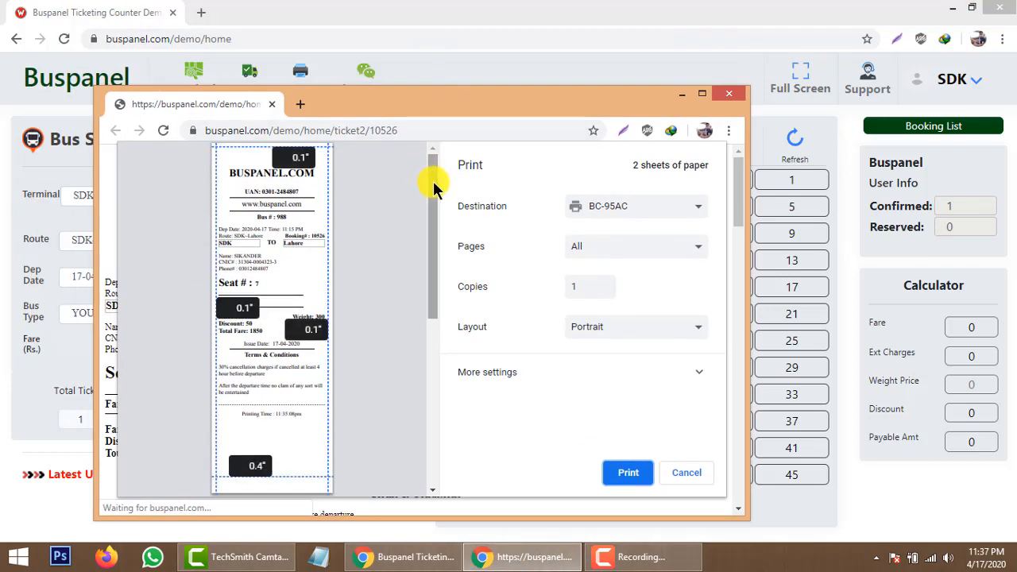
Expand More settings and leave Headers and footers turned off.
click(532, 384)
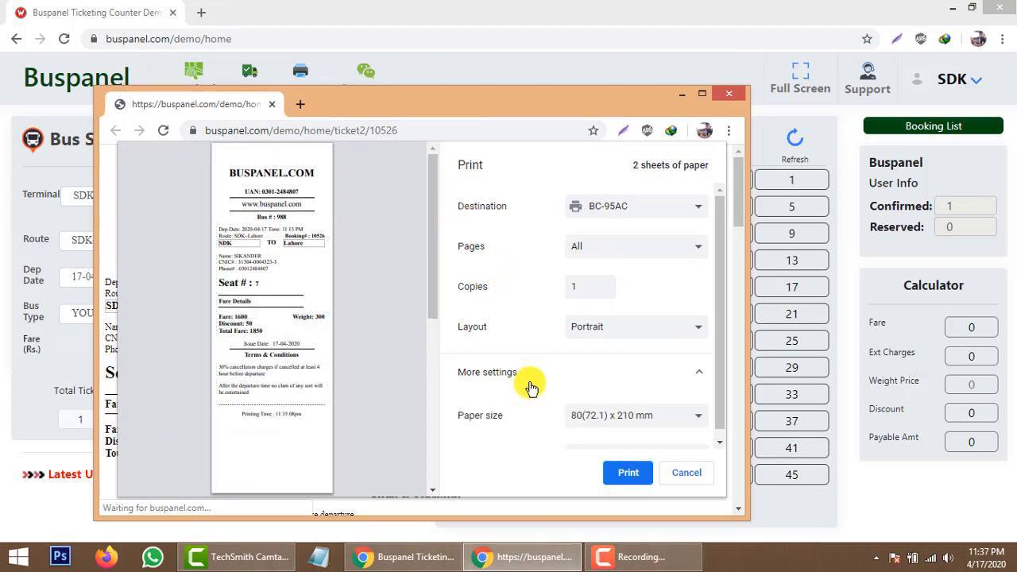
scroll(545, 334, down, 3)
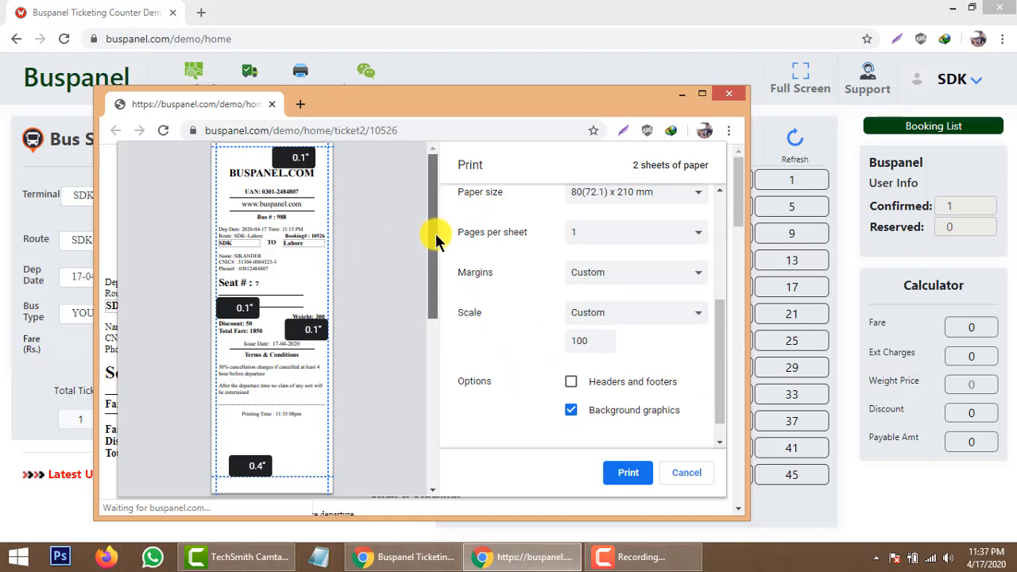
drag(435, 233, 432, 347)
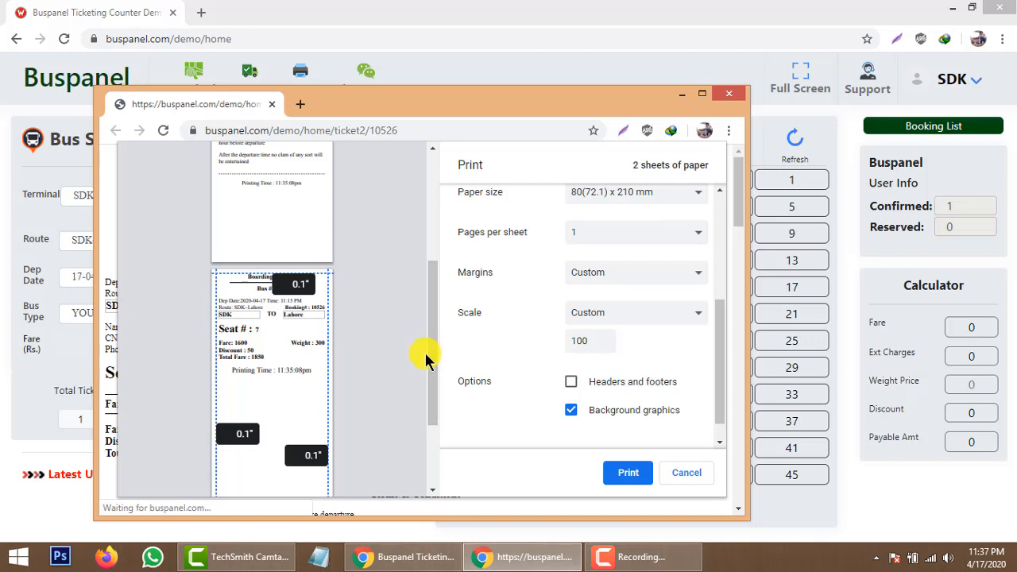
drag(431, 358, 430, 223)
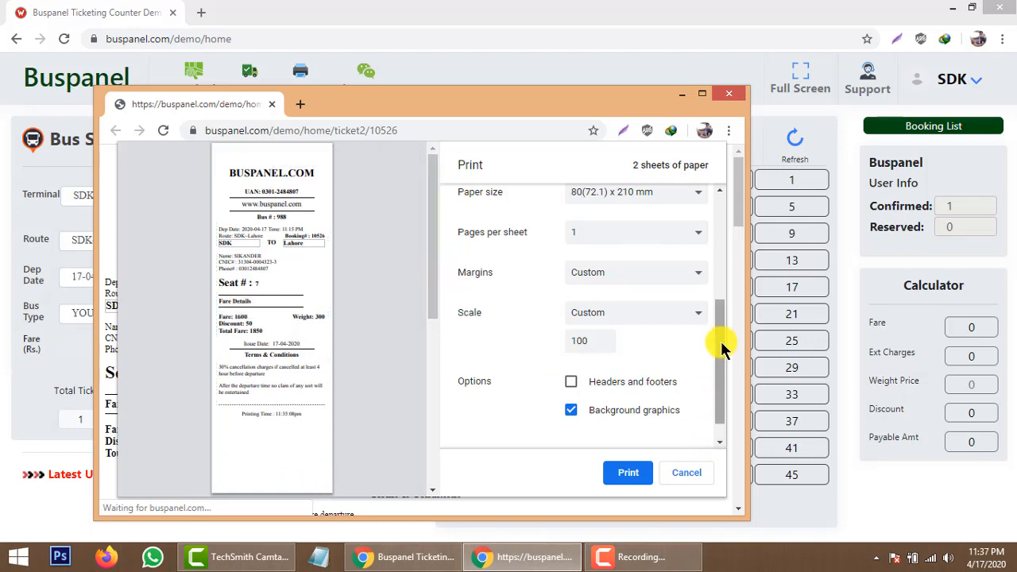
drag(720, 341, 721, 346)
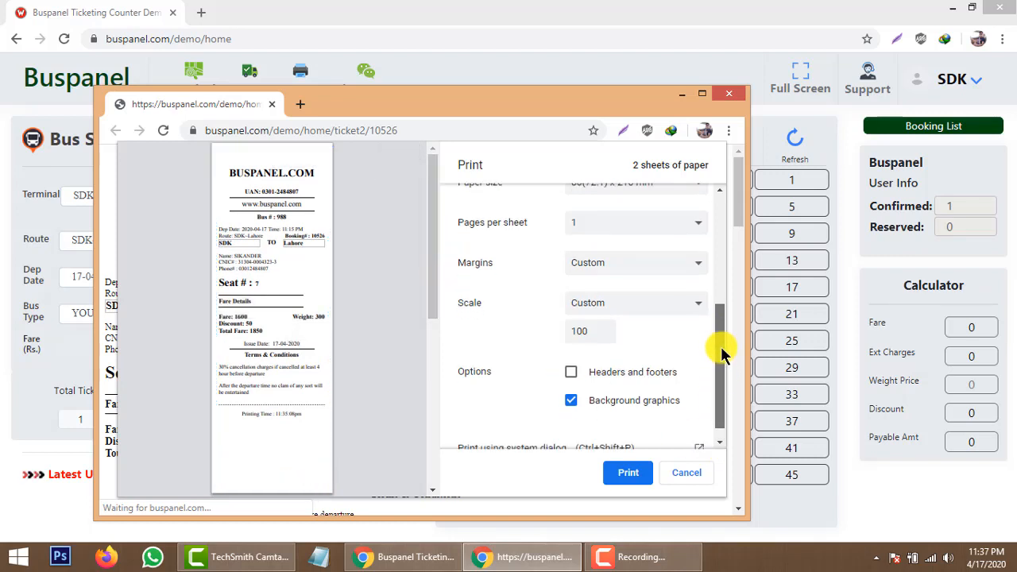
click(571, 374)
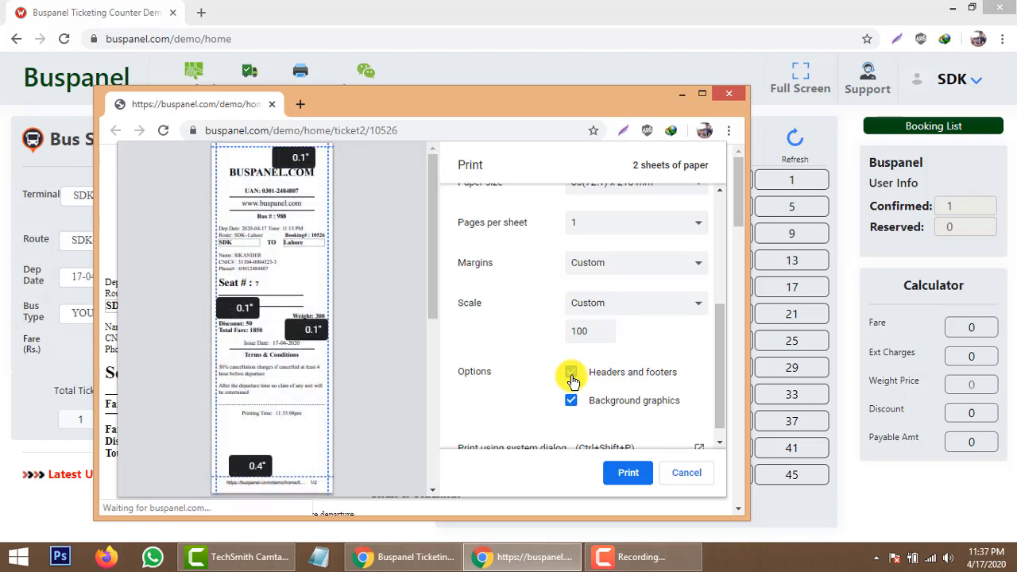
scroll(432, 313, down, 2)
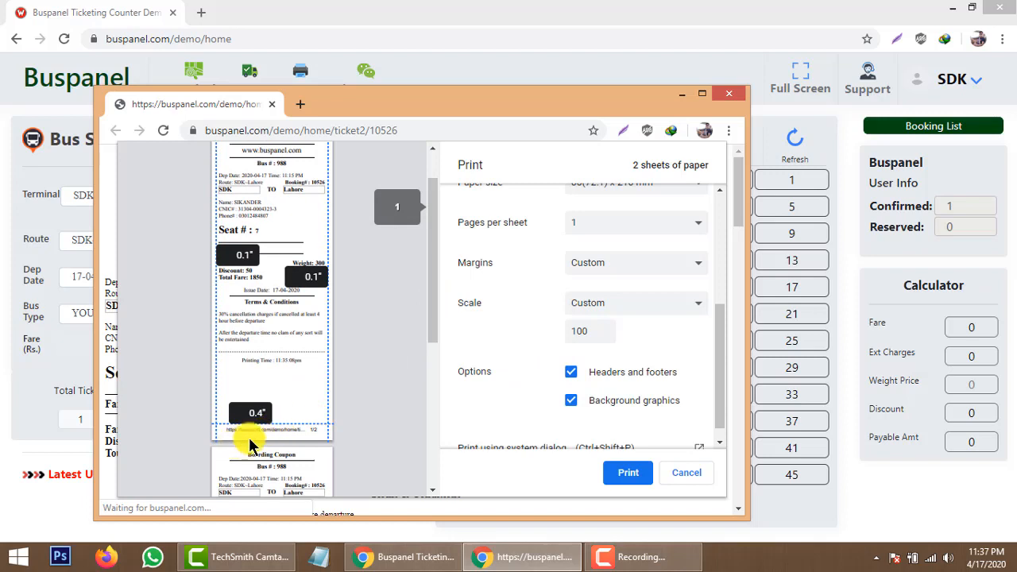
click(575, 376)
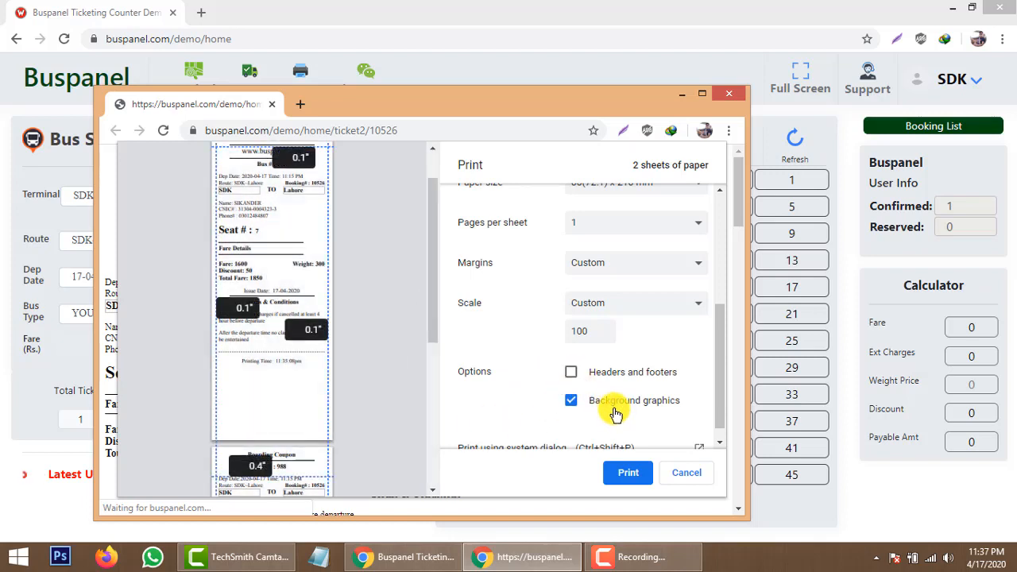
Review the preview and print the ticket to BC-95AC.
scroll(612, 410, down, 1)
scroll(604, 402, up, 5)
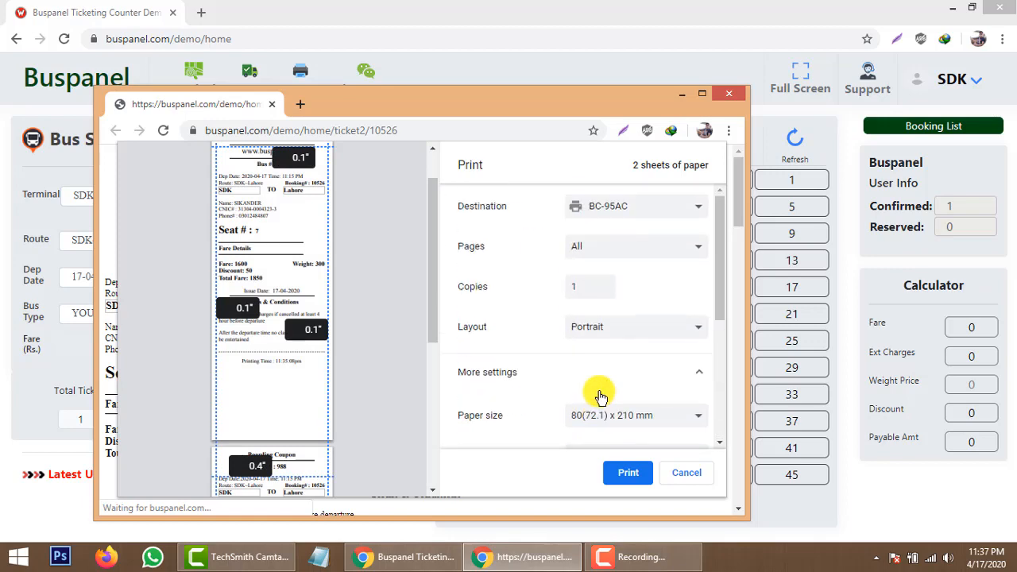
scroll(435, 208, up, 2)
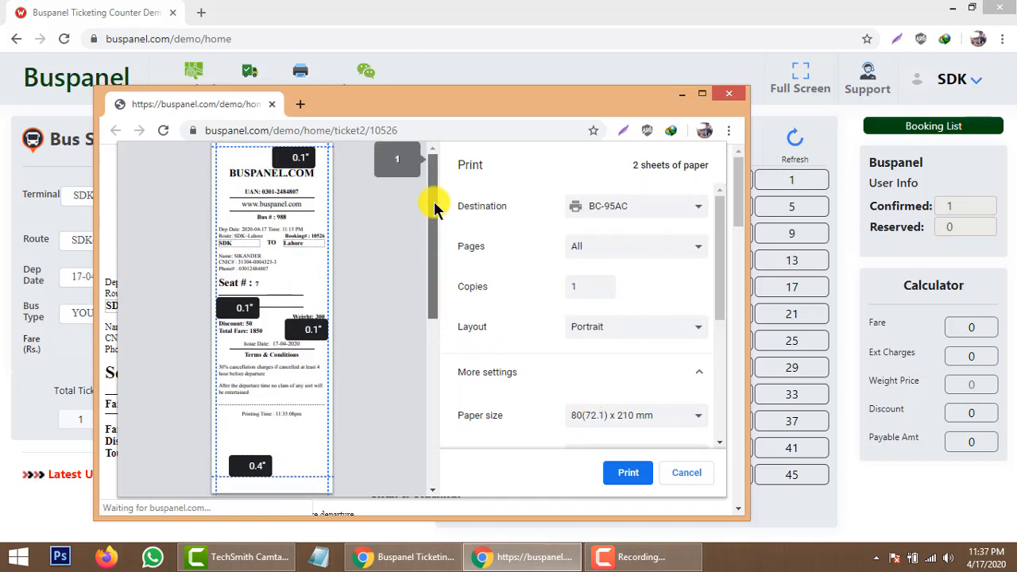
mouse_move(435, 208)
mouse_down()
mouse_move(453, 416)
mouse_move(438, 204)
mouse_up()
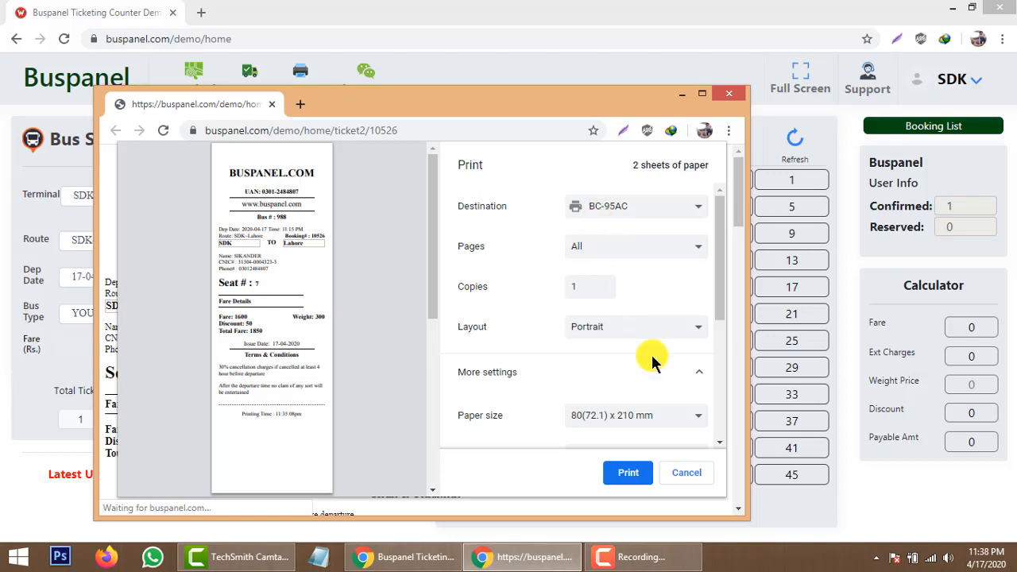
click(627, 477)
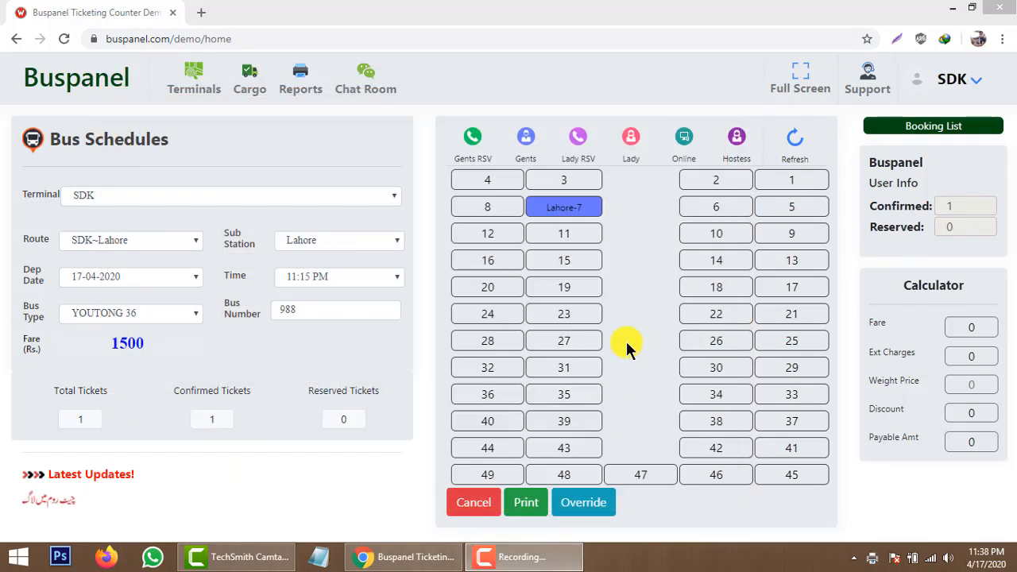
click(593, 285)
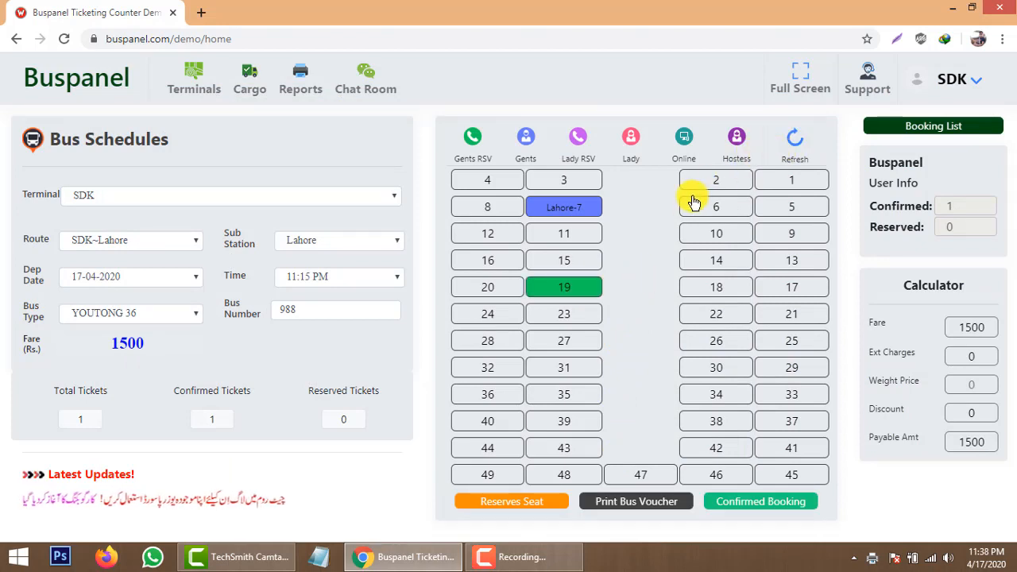
click(576, 205)
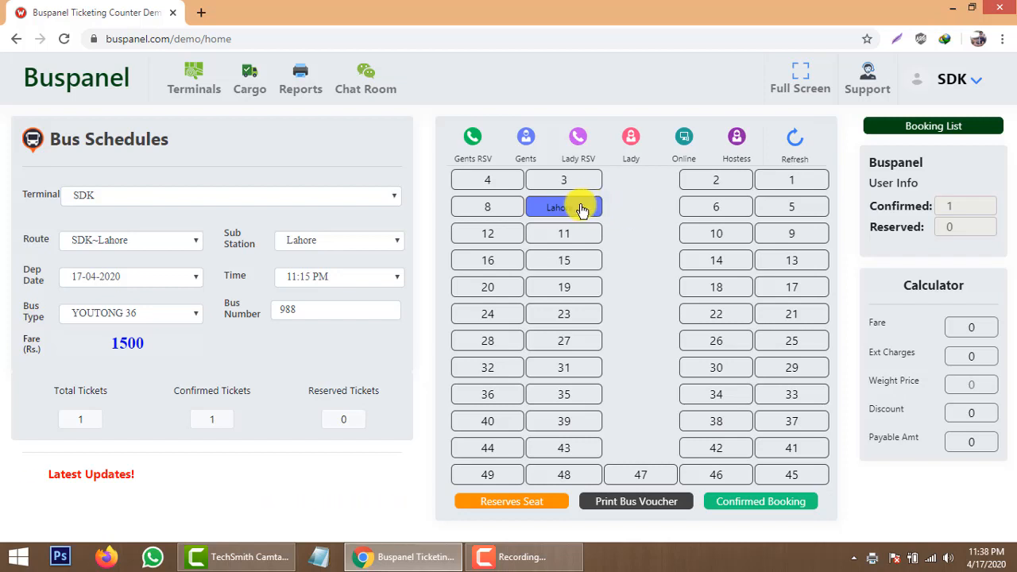
mouse_move(570, 209)
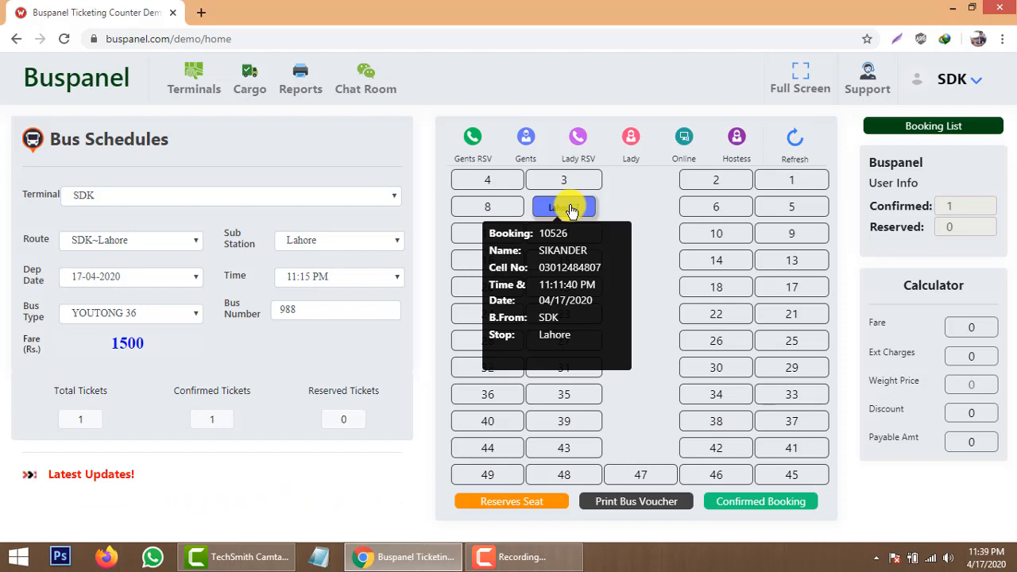
click(945, 129)
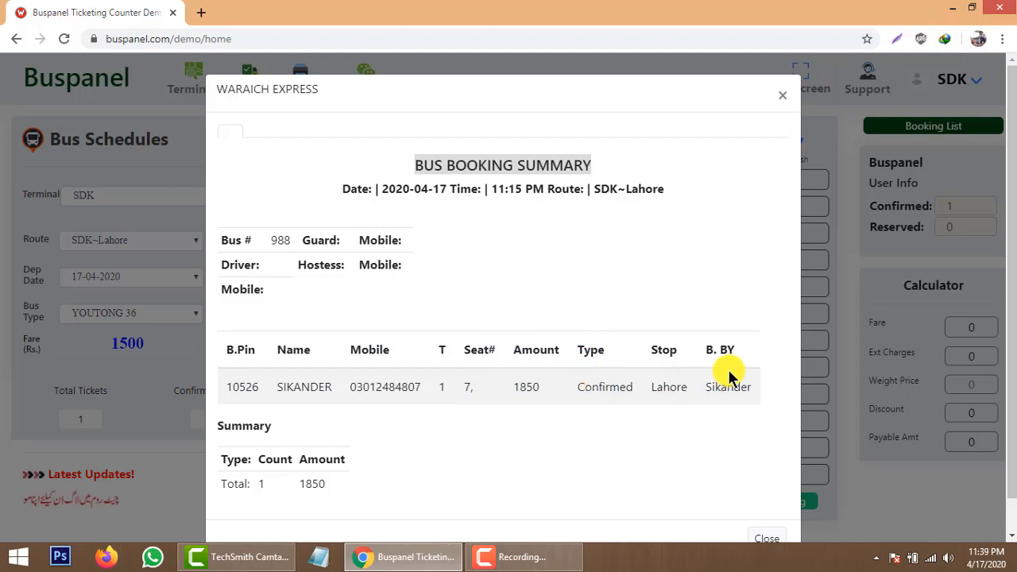
scroll(729, 384, down, 1)
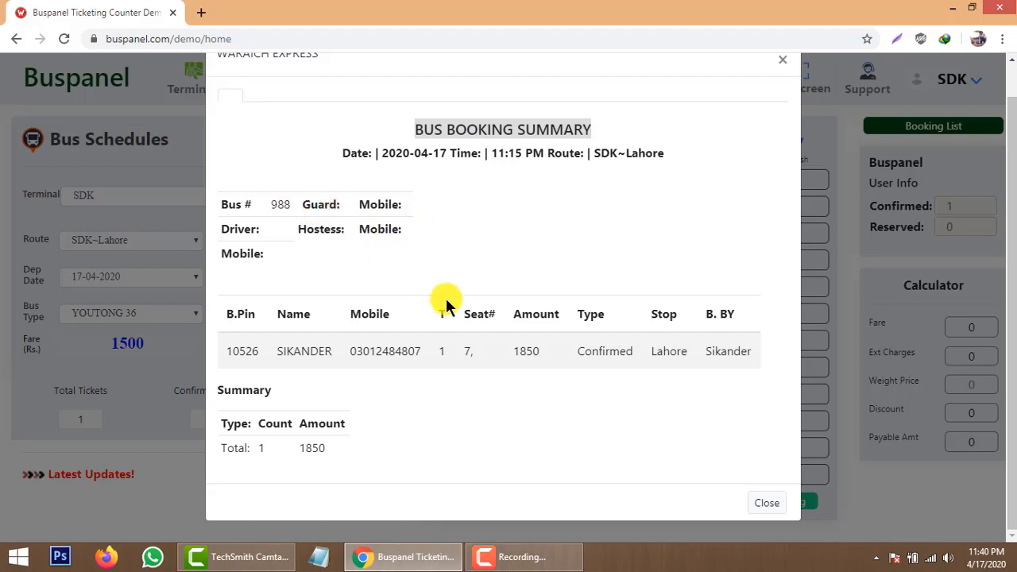
click(765, 503)
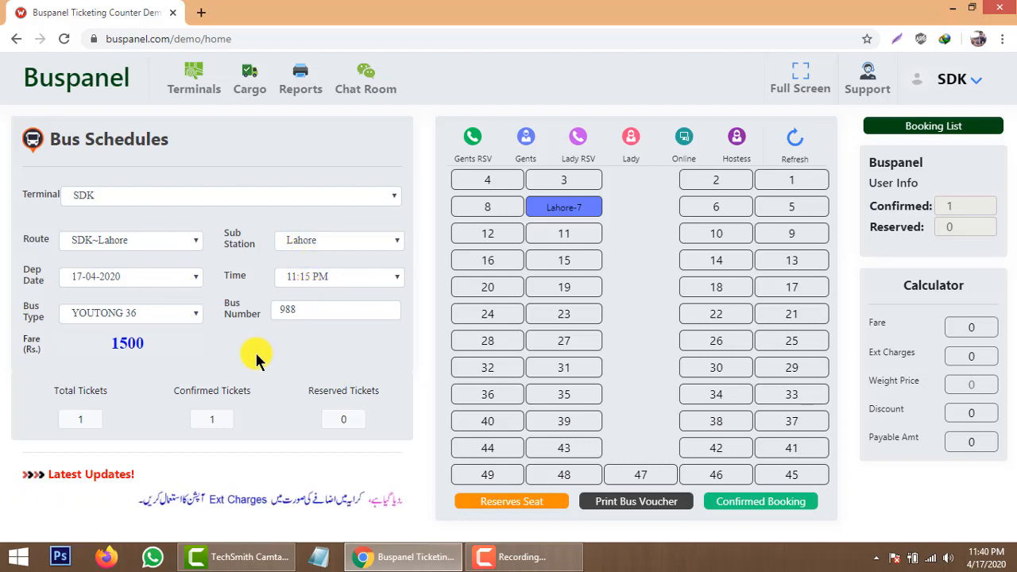
Pick Multan as the sub station (fare 900), set seat 20 as a lady seat, and confirm booking.
click(324, 238)
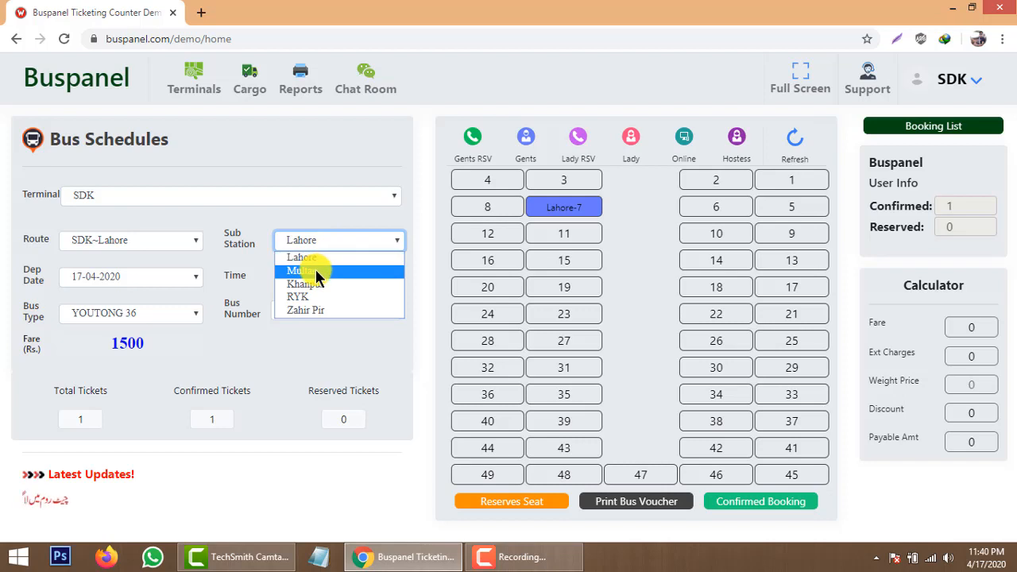
click(315, 270)
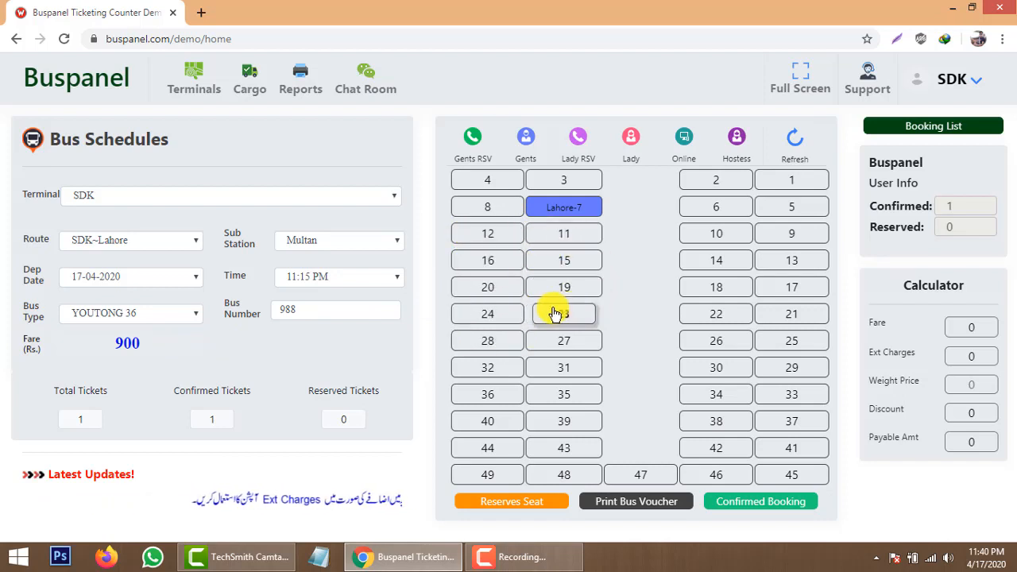
click(499, 292)
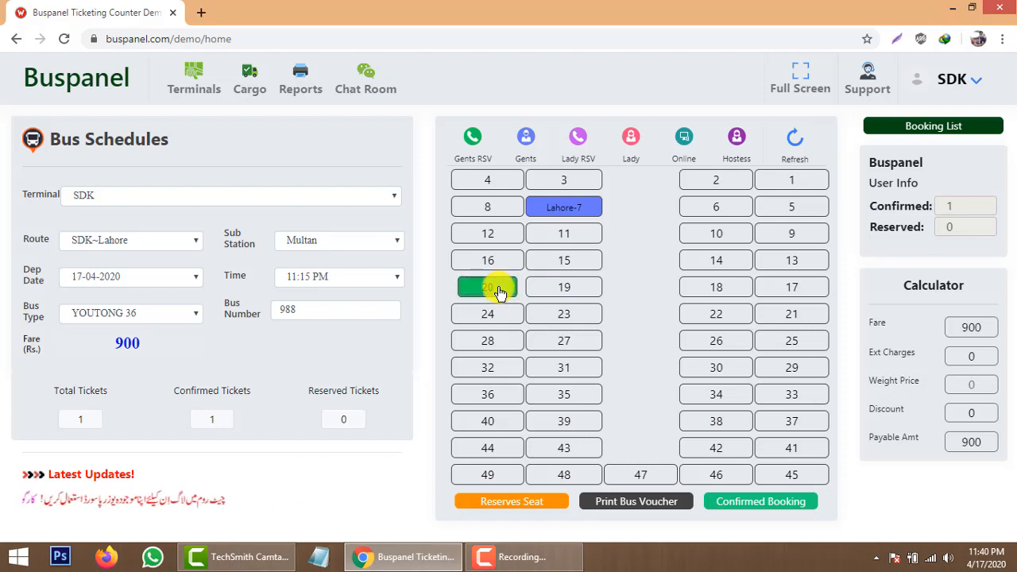
click(500, 293)
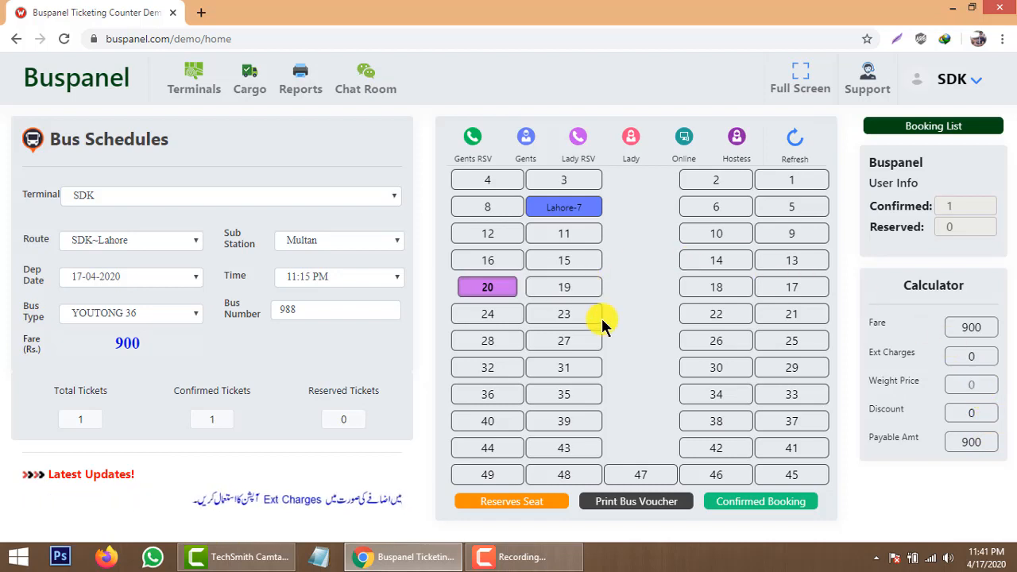
click(762, 502)
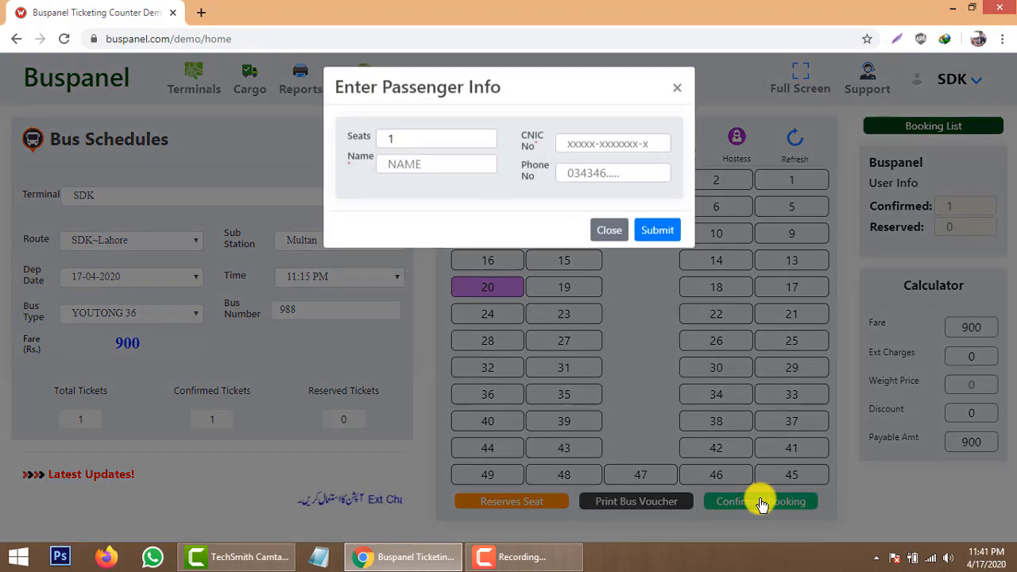
Enter the passenger's CNIC, phone number and name for seat 20, then submit.
click(585, 154)
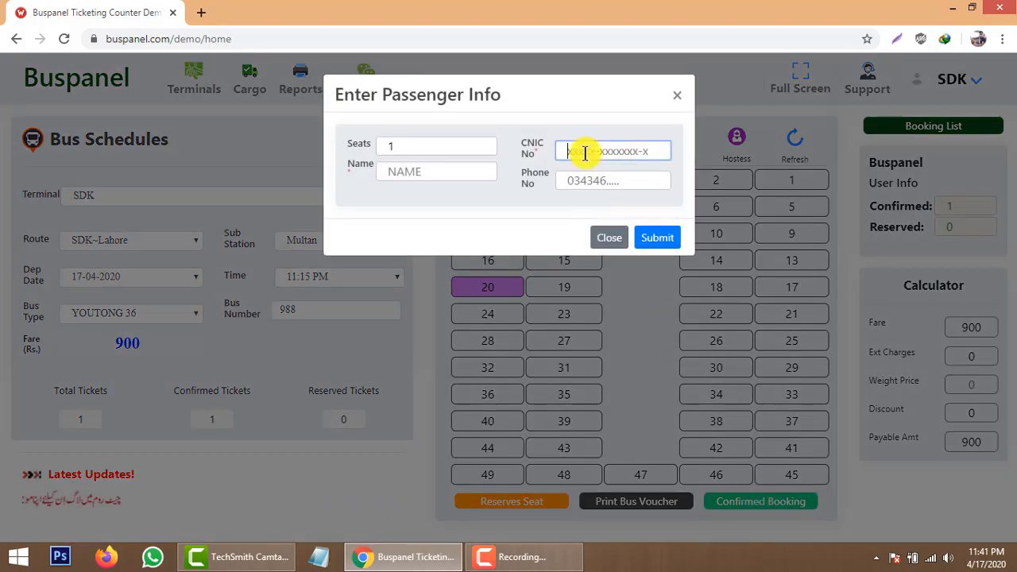
text(1111111111111-1)
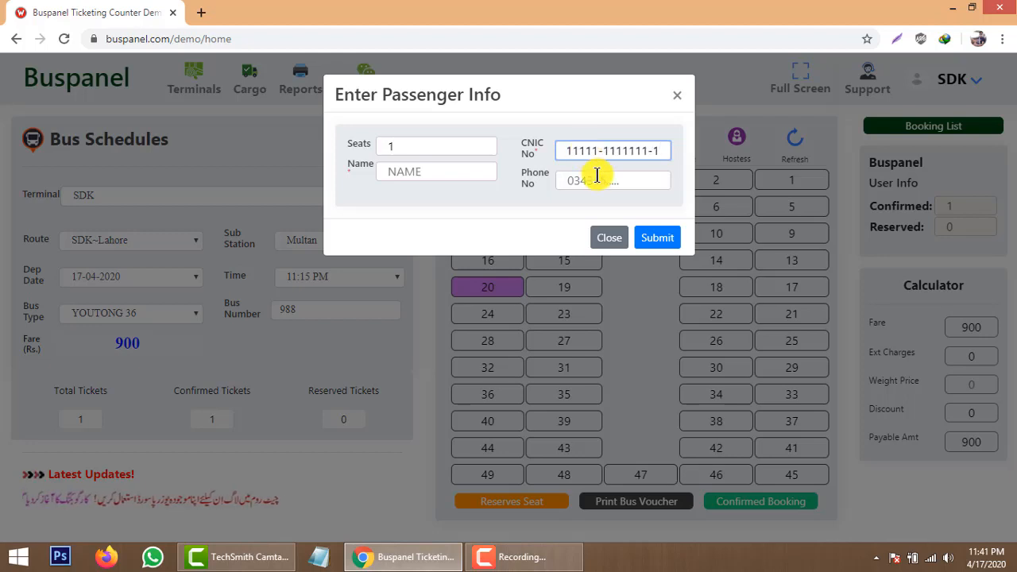
click(596, 176)
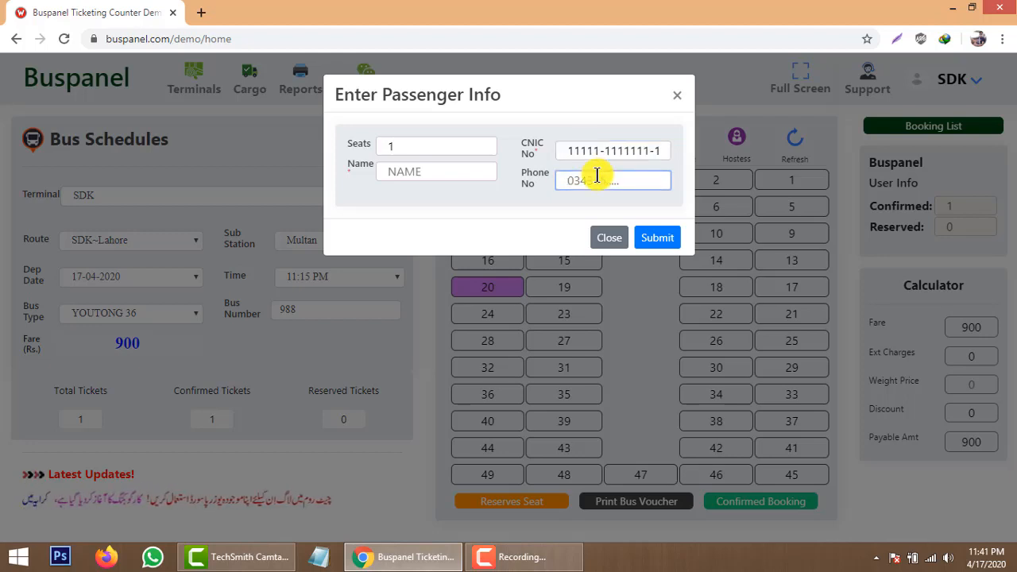
text(03)
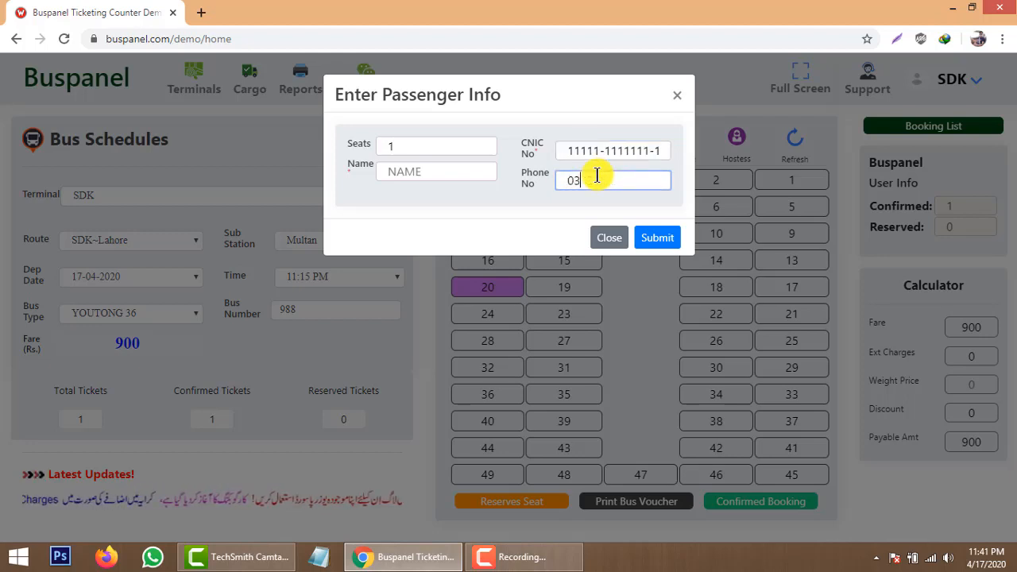
text(012222222)
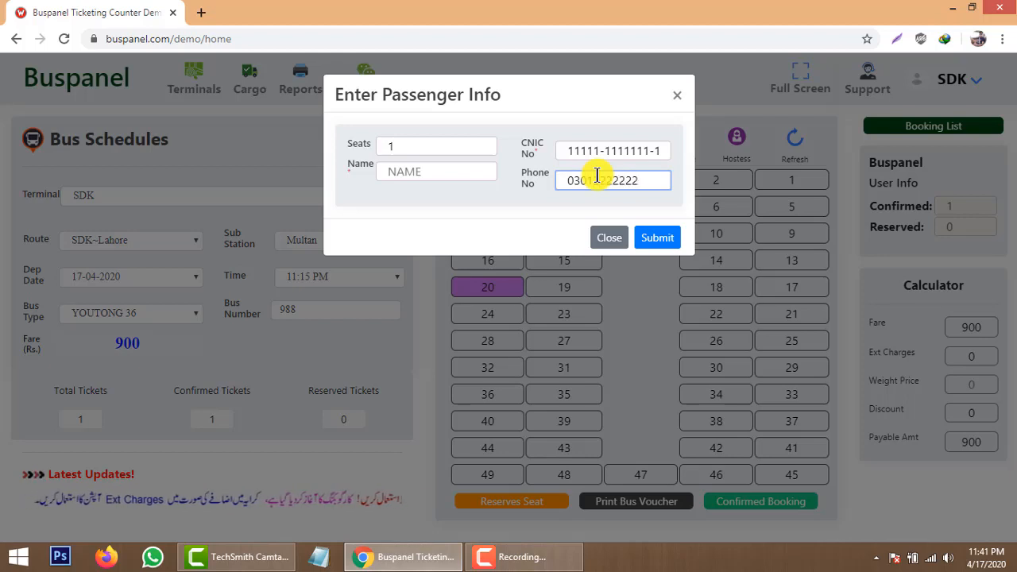
click(485, 173)
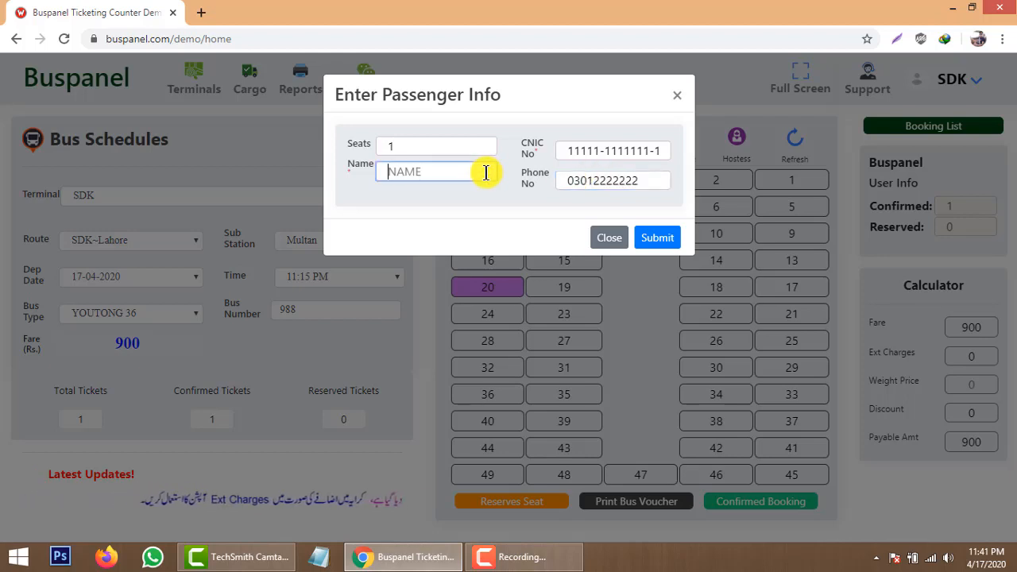
text(ALIA)
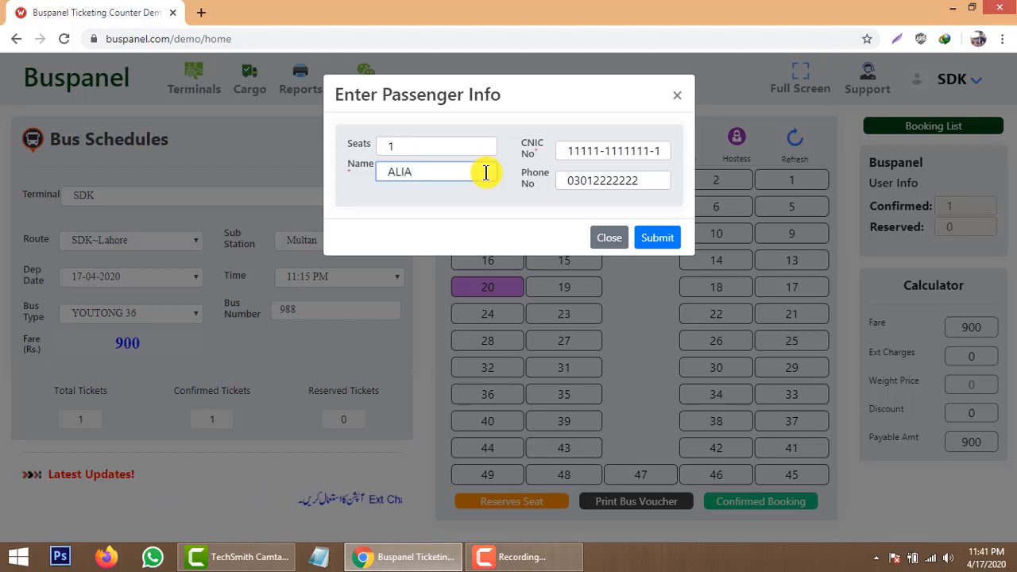
click(647, 239)
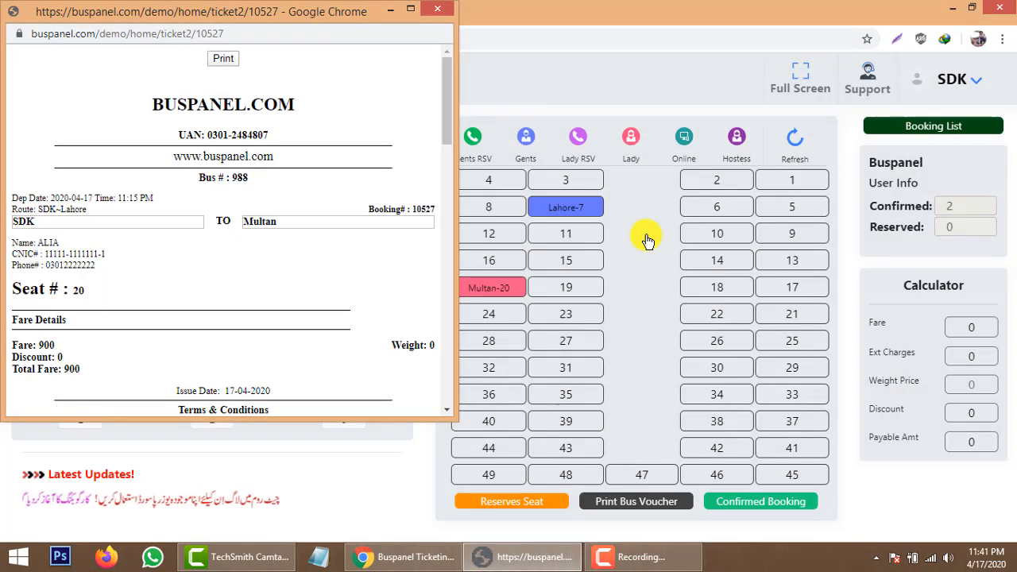
Start printing the seat 20 ticket, expand More settings and enlarge the print window.
click(226, 58)
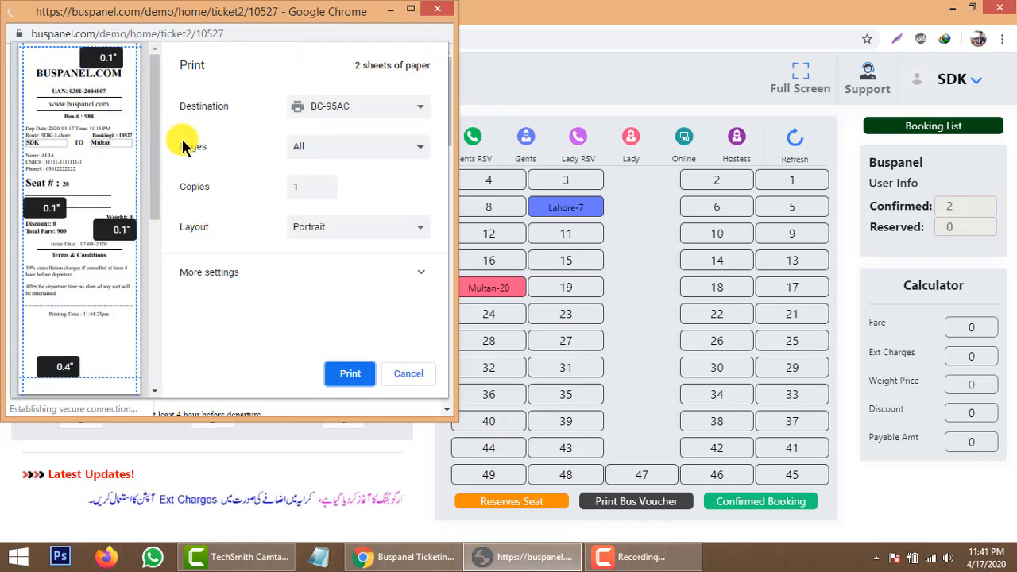
scroll(112, 254, down, 1)
scroll(115, 243, up, 1)
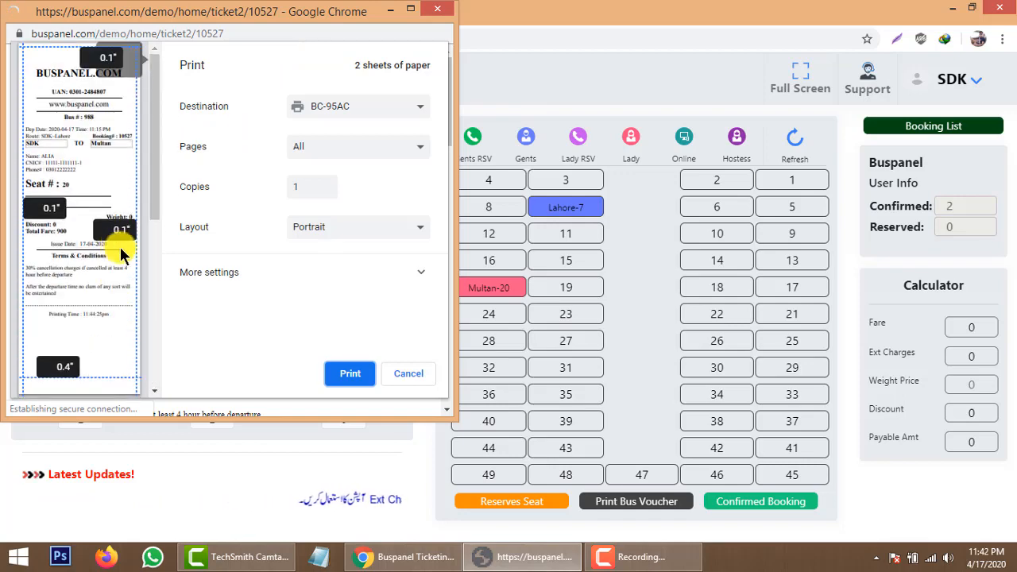
click(278, 273)
scroll(234, 258, down, 3)
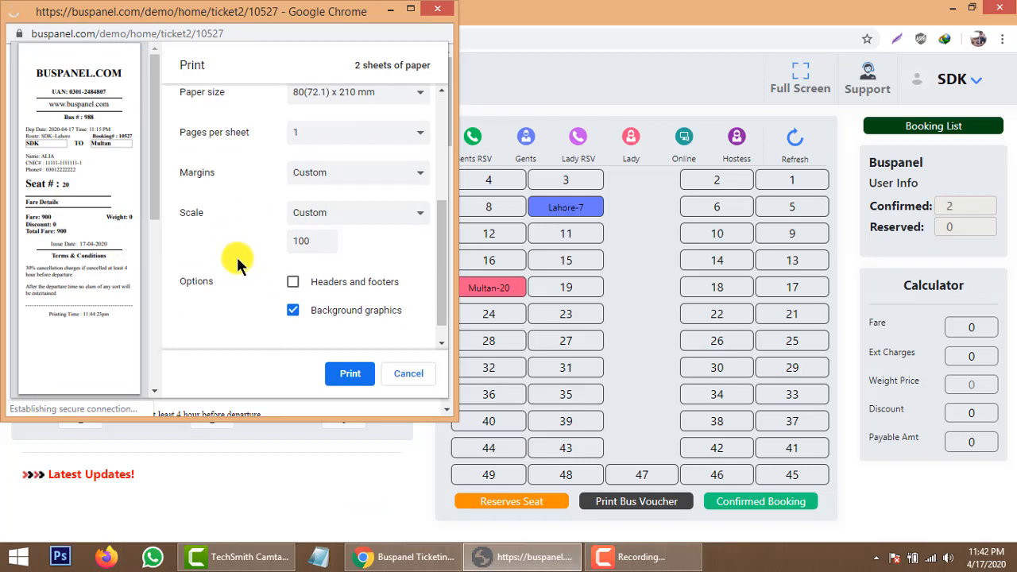
scroll(236, 256, up, 3)
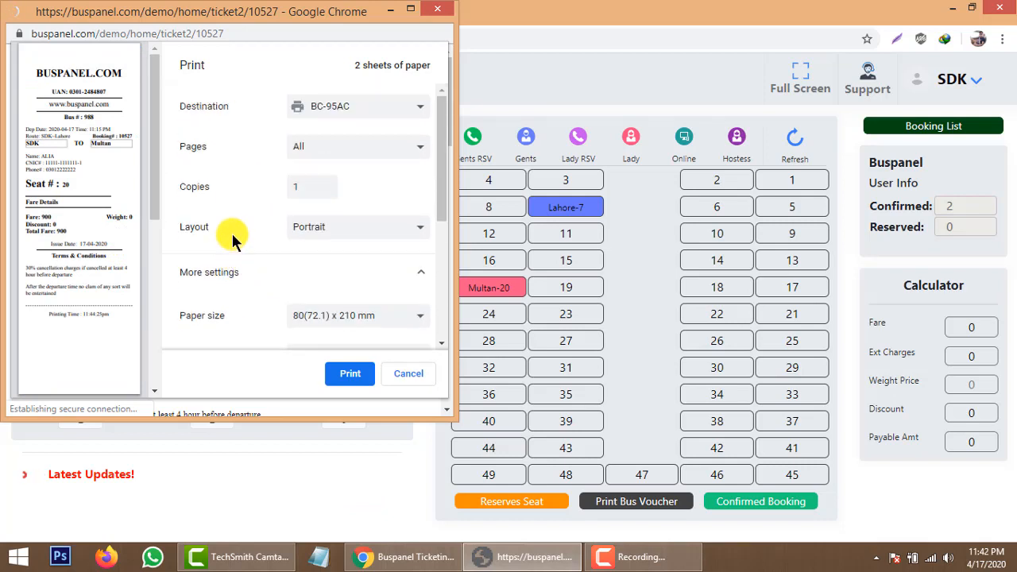
drag(454, 59, 657, 79)
scroll(483, 191, down, 5)
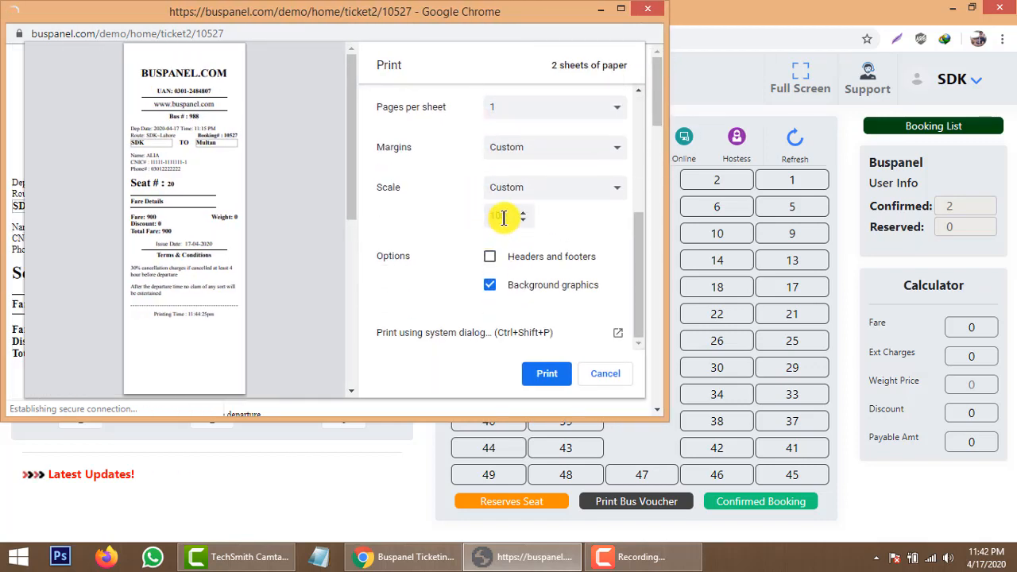
Lower the print scale from 100 to 97 and print the ticket.
double_click(503, 217)
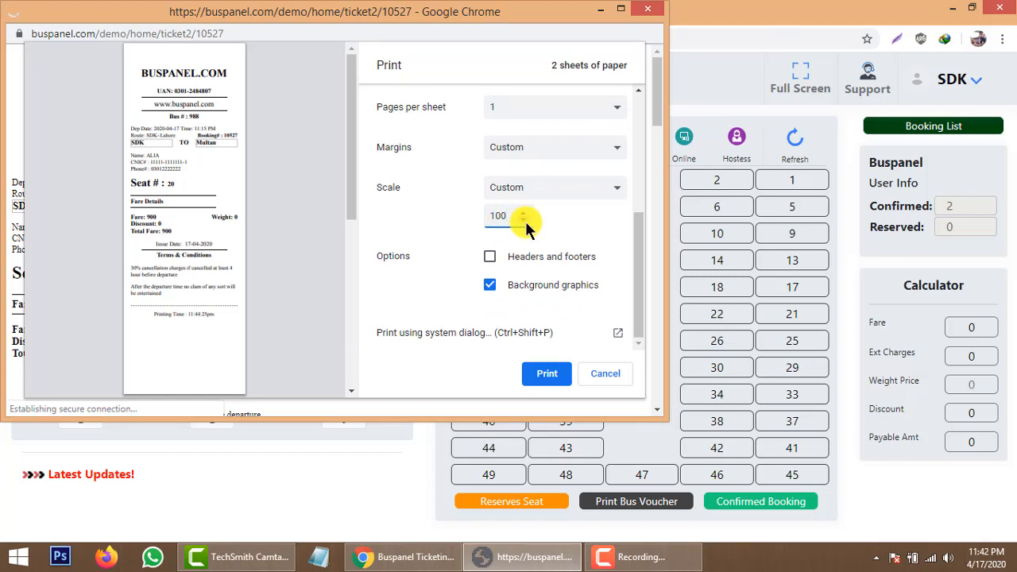
click(524, 221)
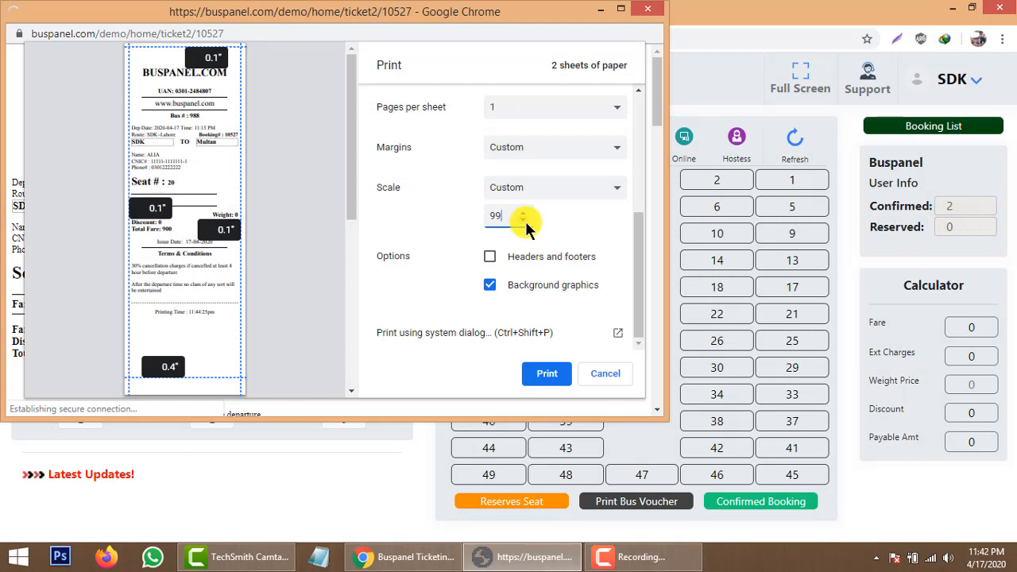
click(524, 222)
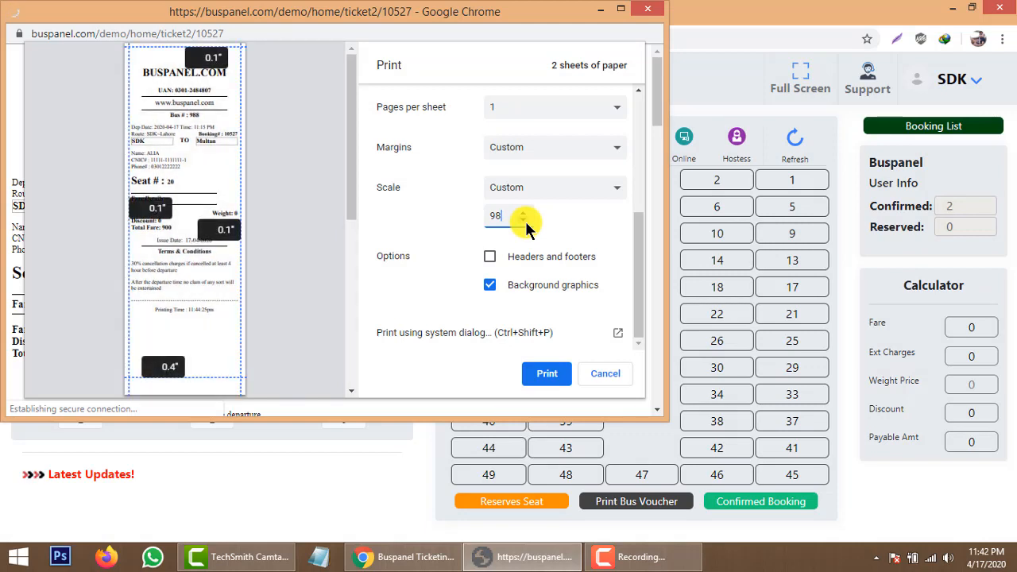
click(524, 223)
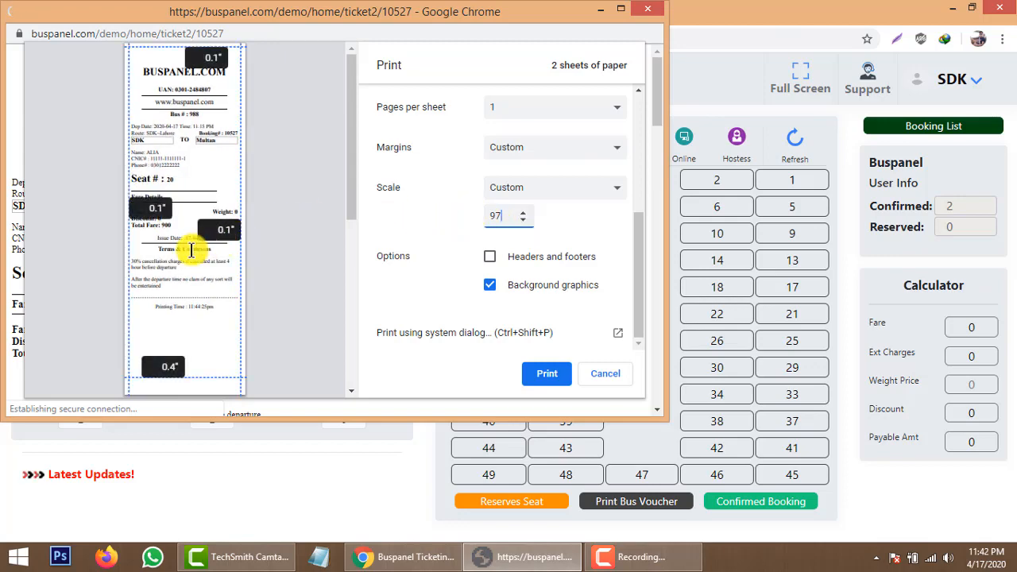
scroll(193, 249, down, 5)
scroll(193, 249, up, 5)
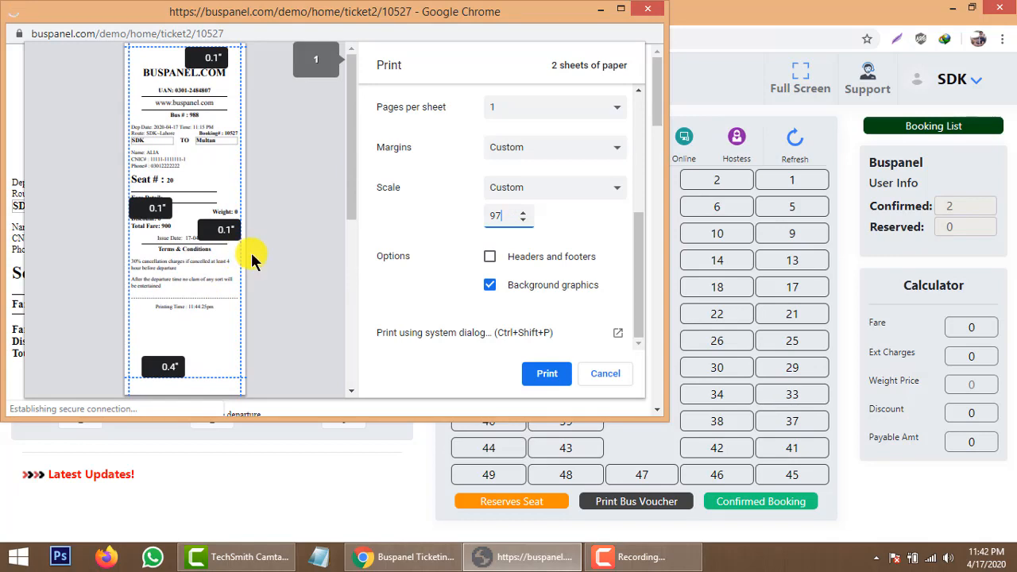
click(557, 375)
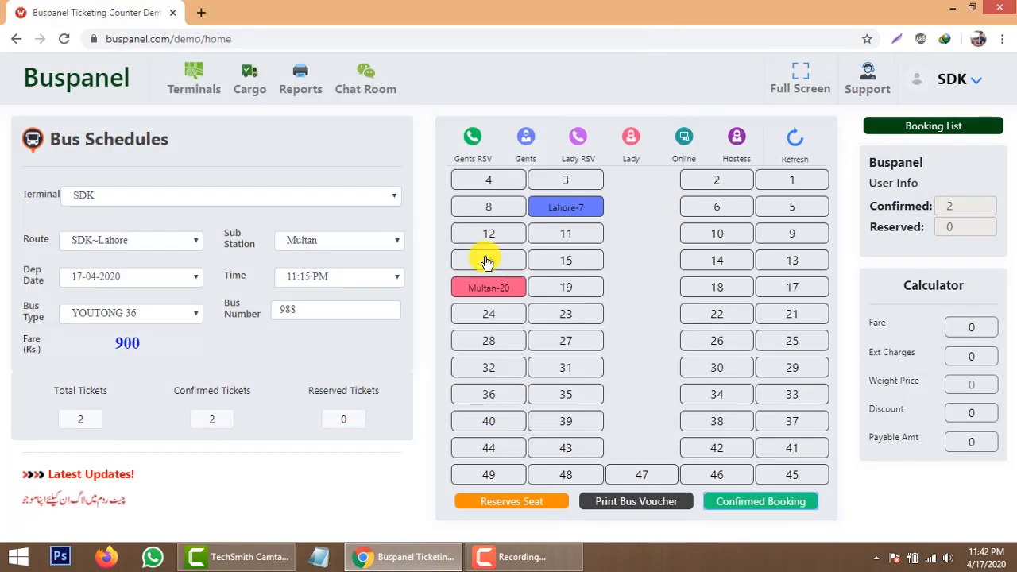
Select RYK as the sub station for bus 988's 11:15 PM schedule, giving a Rs. 100 fare.
mouse_move(504, 290)
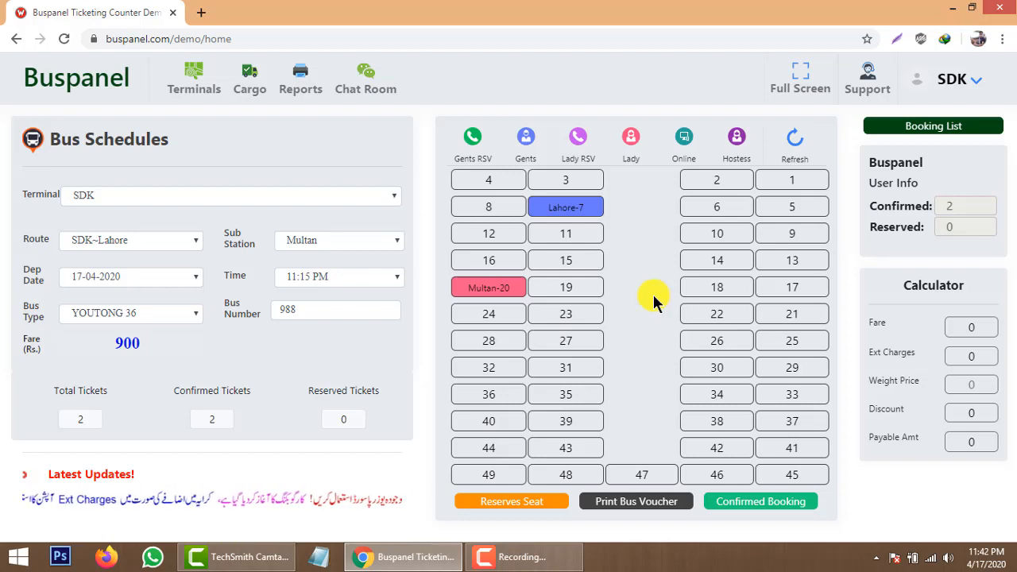
click(334, 247)
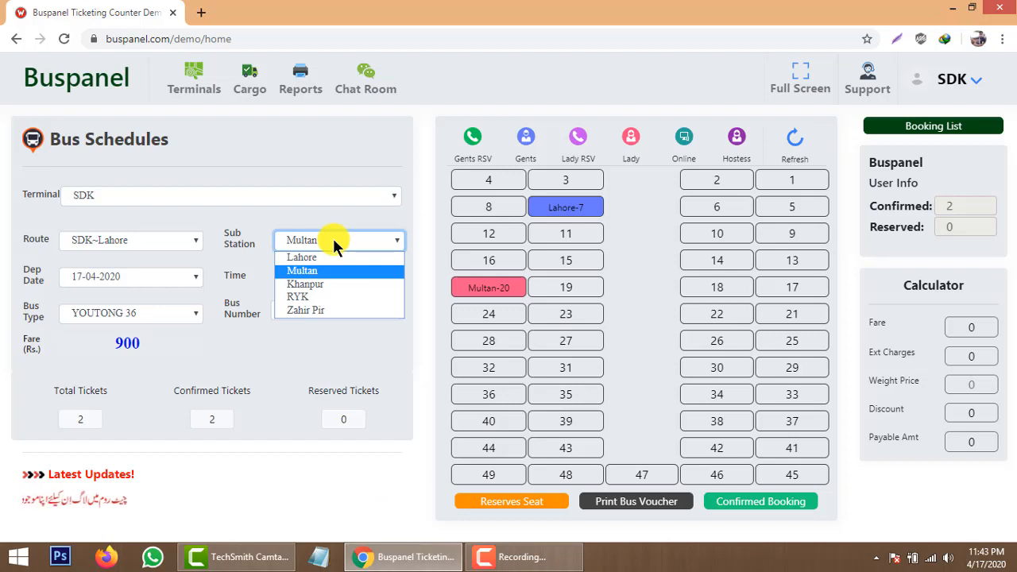
click(313, 297)
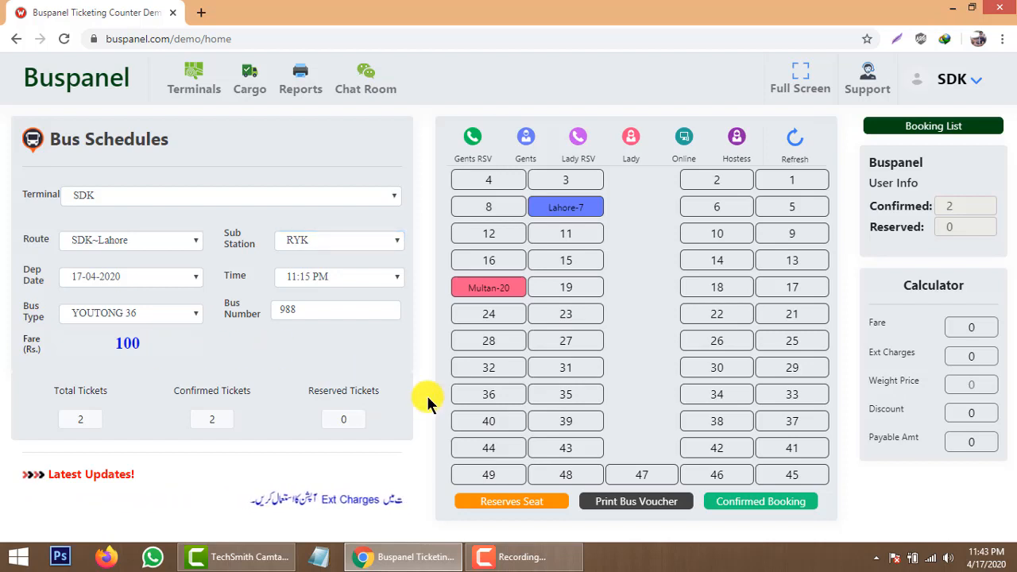
Select seats 31 and 32 (200 total) and open the Reserves Seat passenger form.
click(566, 369)
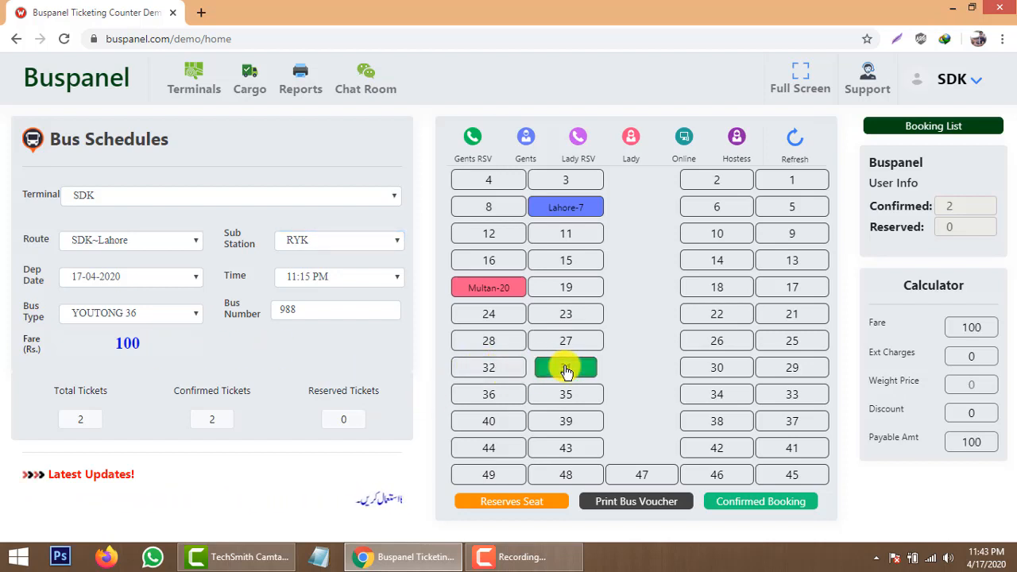
click(482, 370)
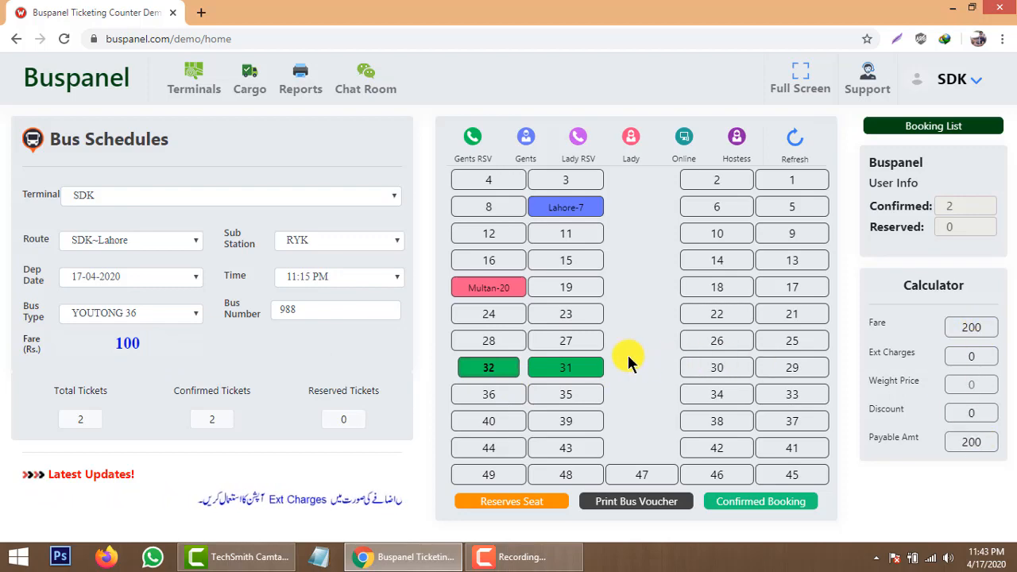
click(523, 506)
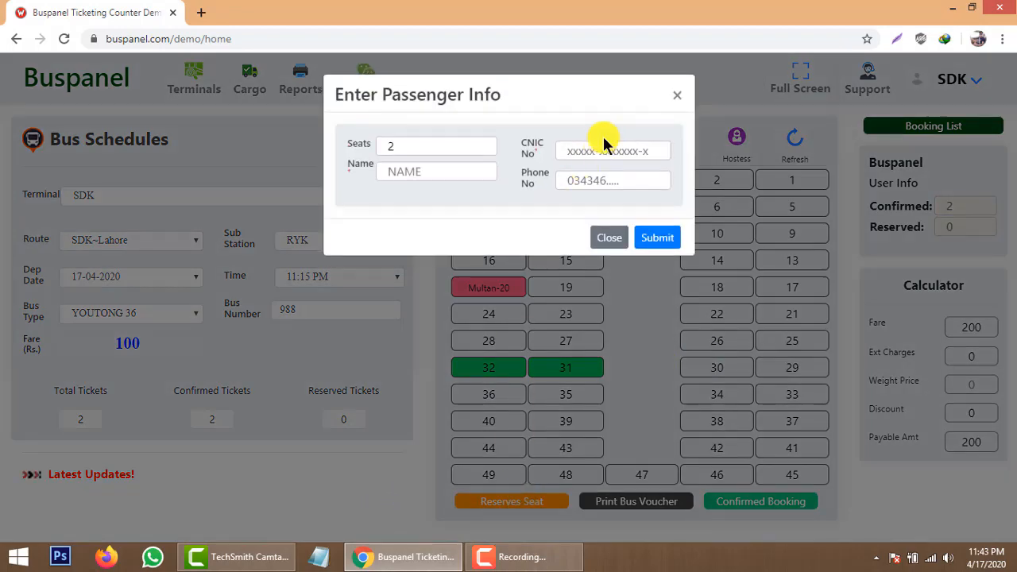
Enter the passenger's CNIC, phone number and name for seats 31 and 32, then submit the reservation.
click(605, 149)
text(11111-1111111-1)
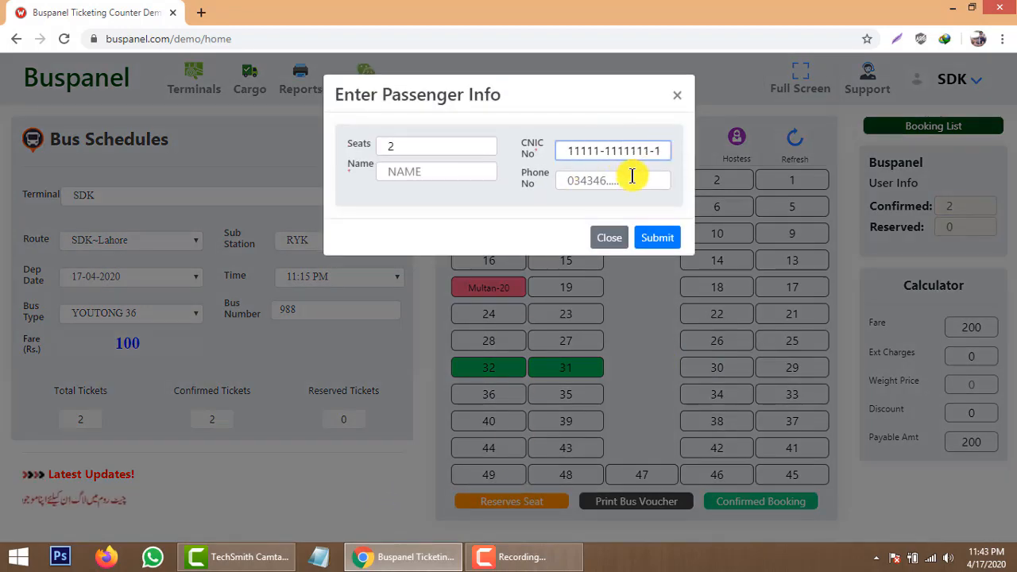
click(629, 183)
text(0)
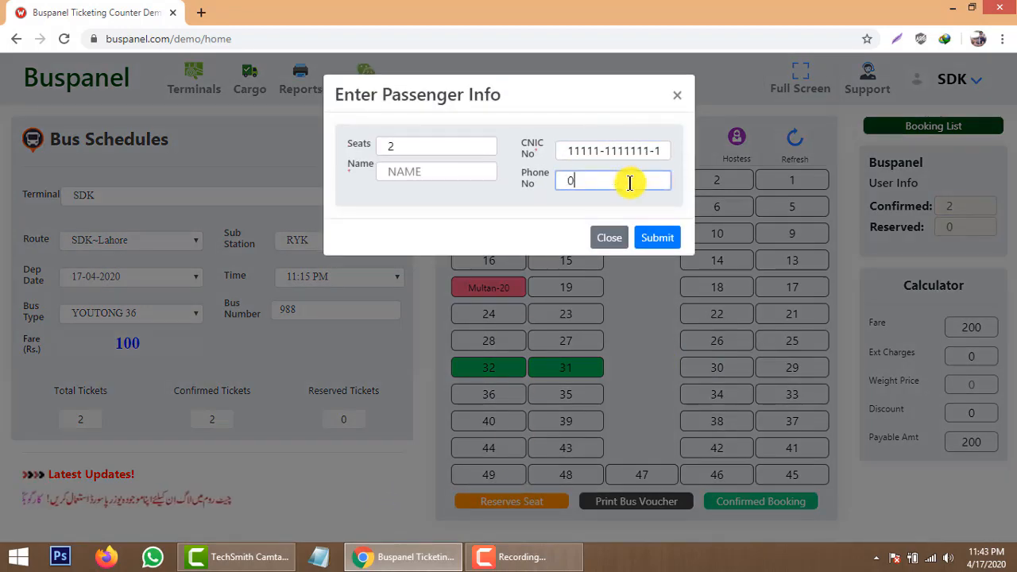
text(3011111111)
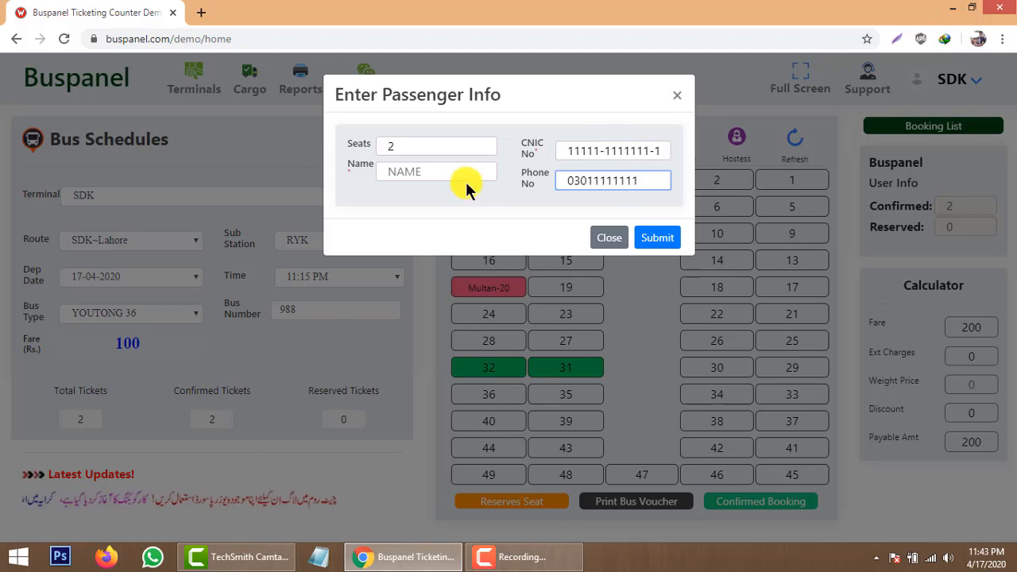
click(443, 173)
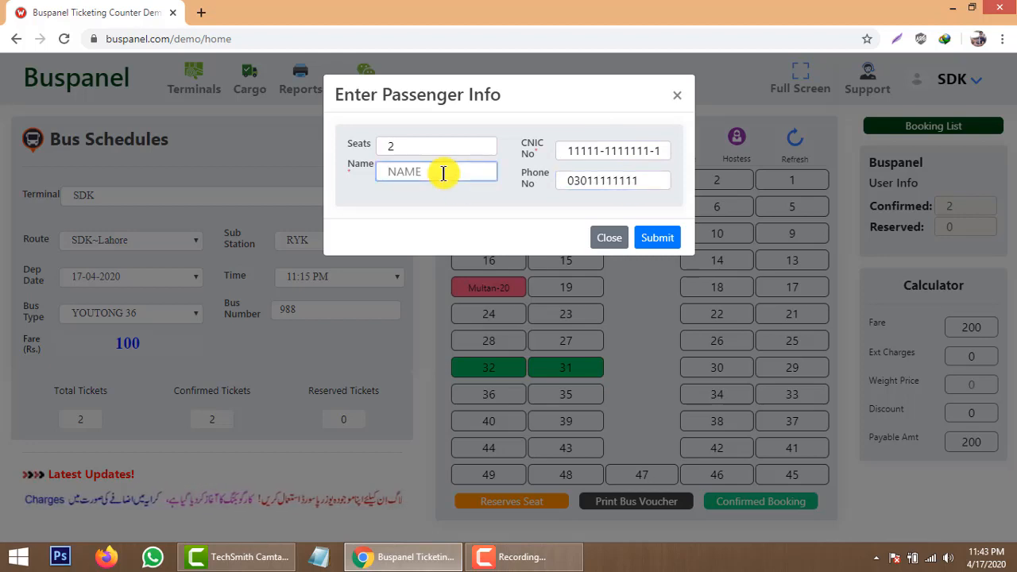
text(WAQAR)
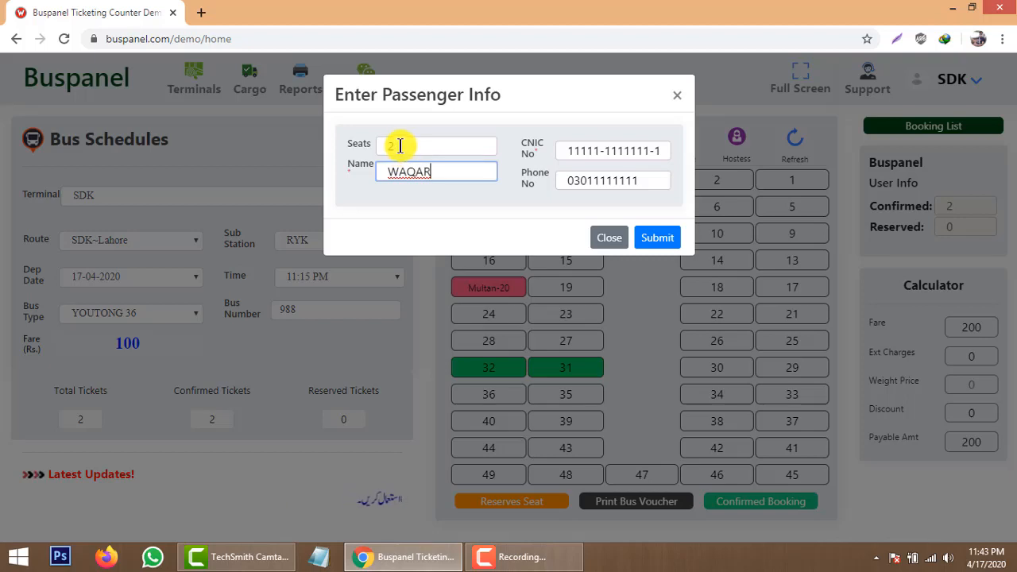
click(658, 240)
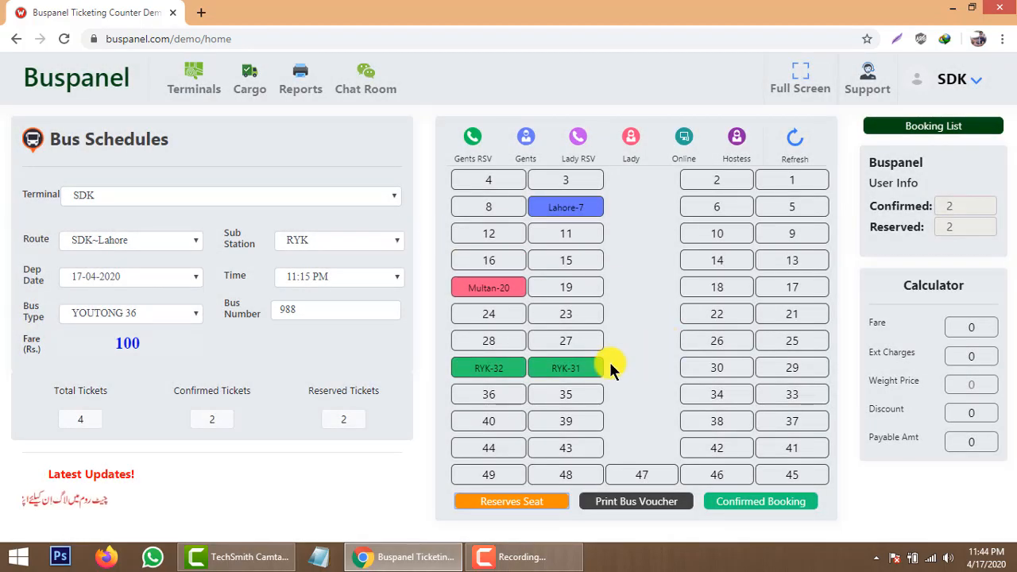
Check the reservation details shown for seats RYK-31 and RYK-32.
mouse_move(496, 369)
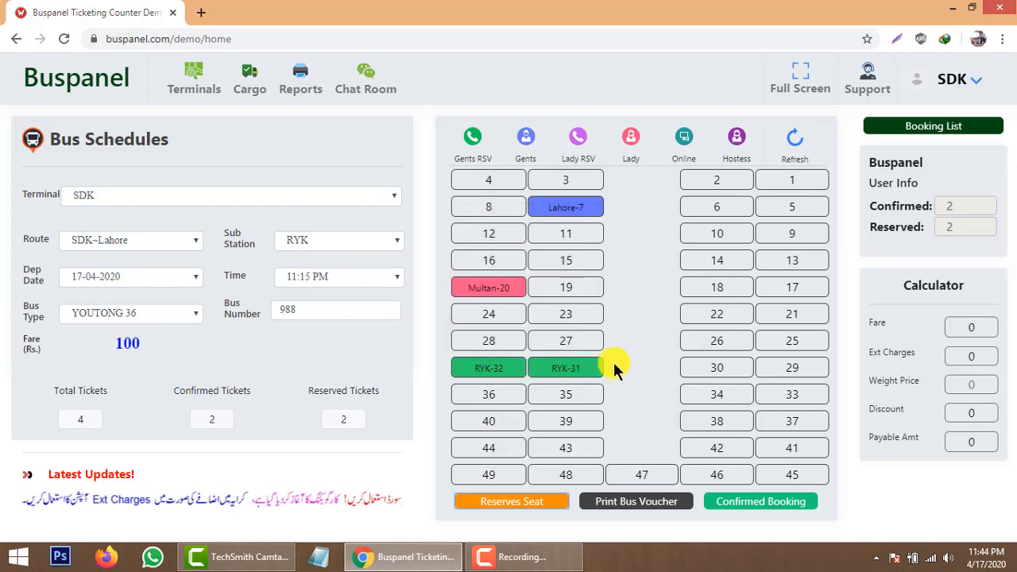
mouse_move(591, 370)
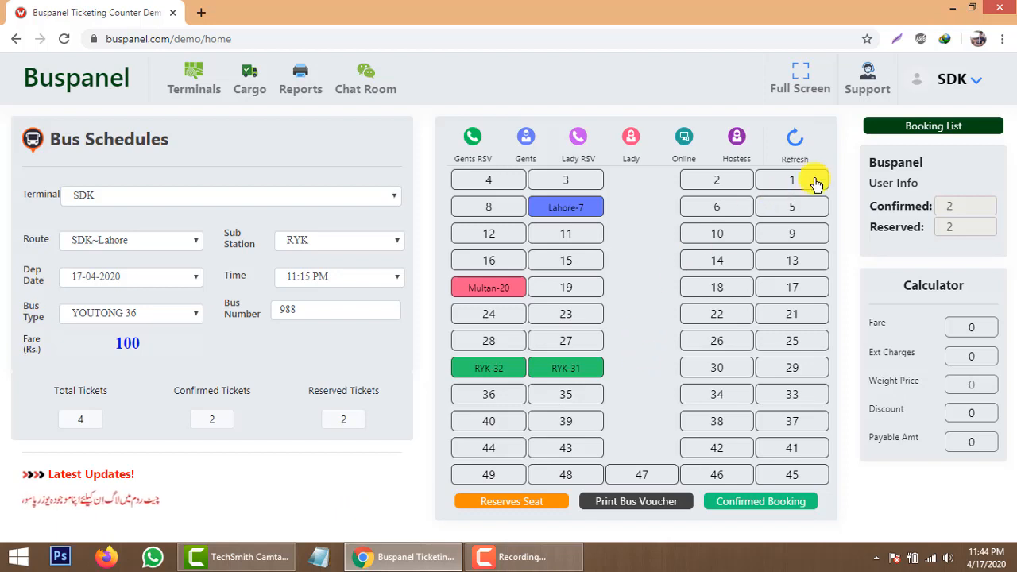
click(921, 132)
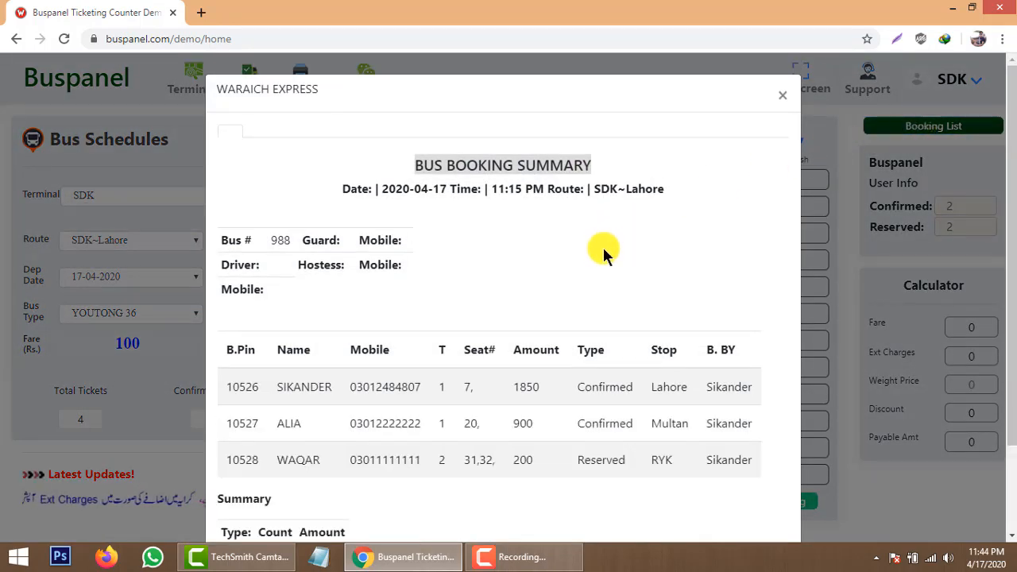
scroll(603, 246, down, 2)
scroll(604, 252, up, 2)
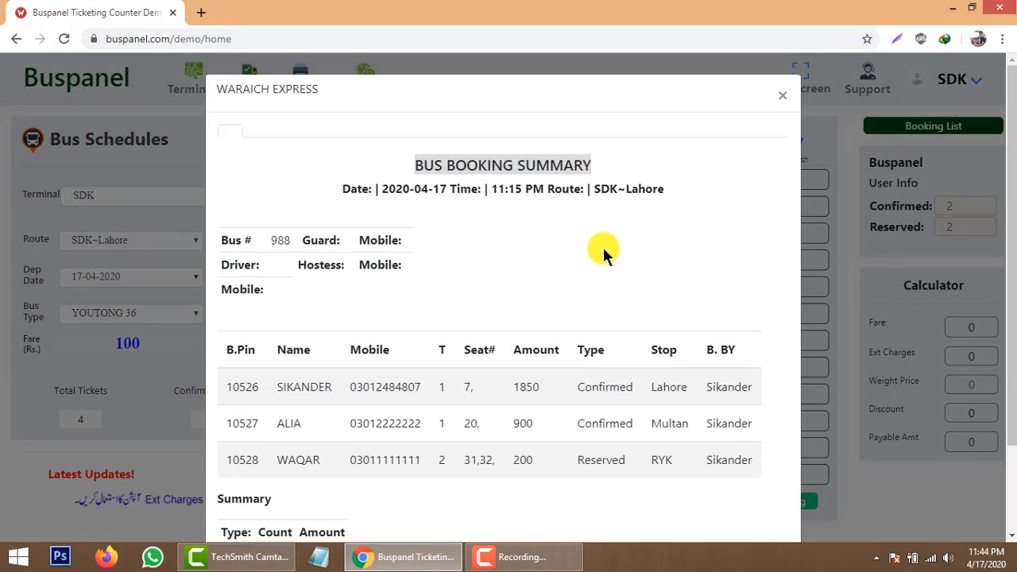
scroll(596, 251, down, 2)
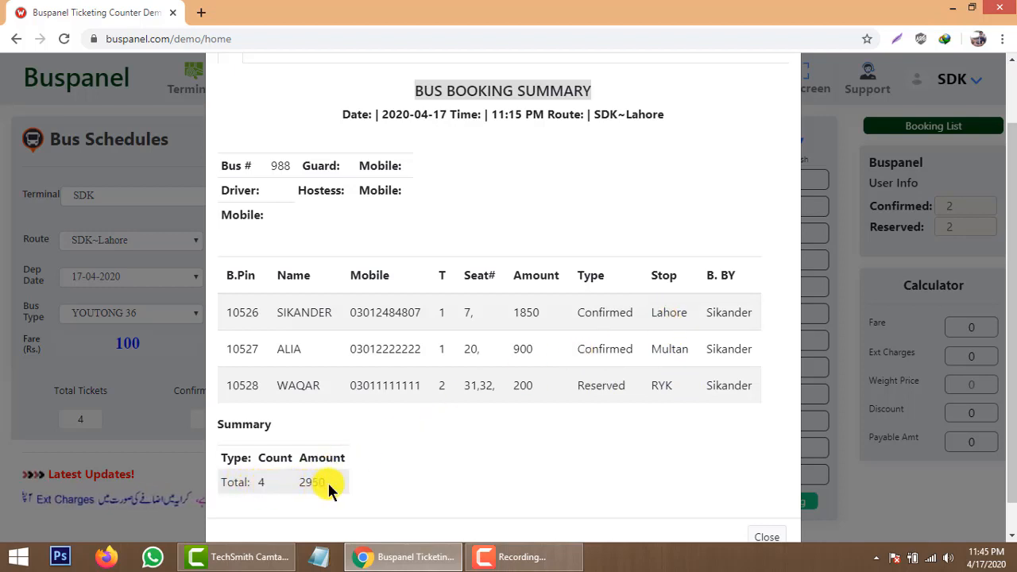
scroll(734, 447, down, 1)
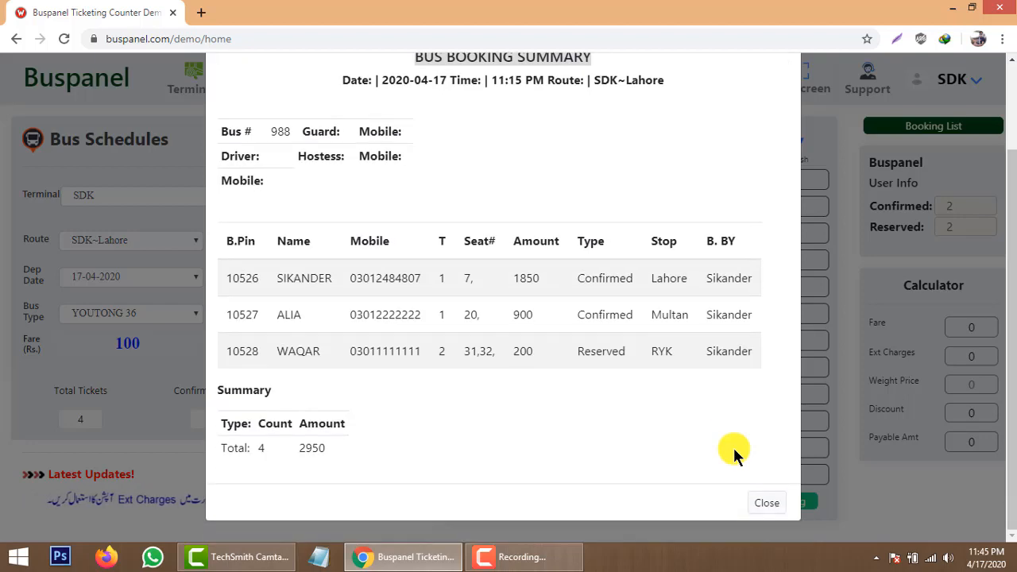
click(767, 503)
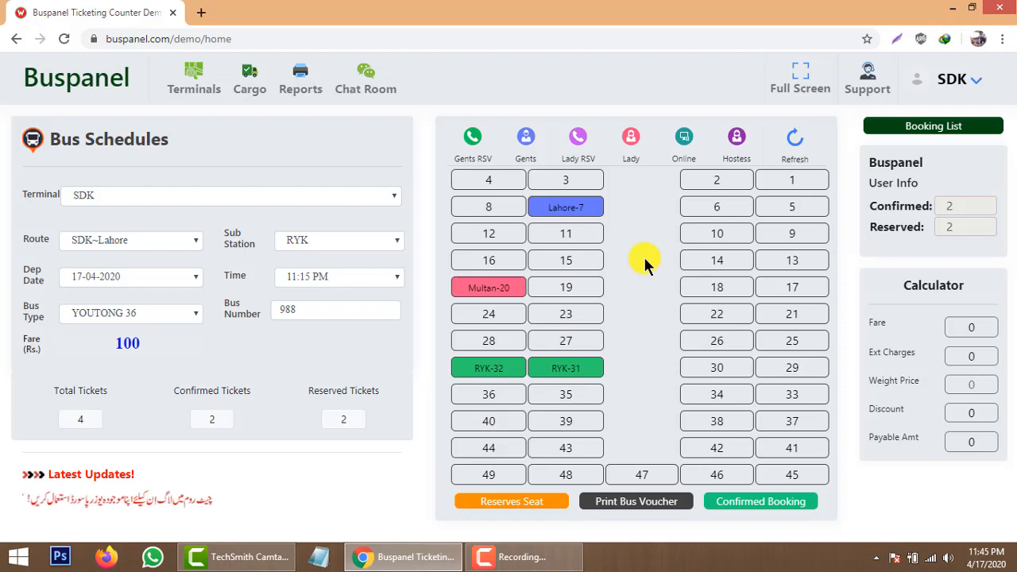
Switch bus 988's sub station from RYK to Zahir Pir.
click(336, 240)
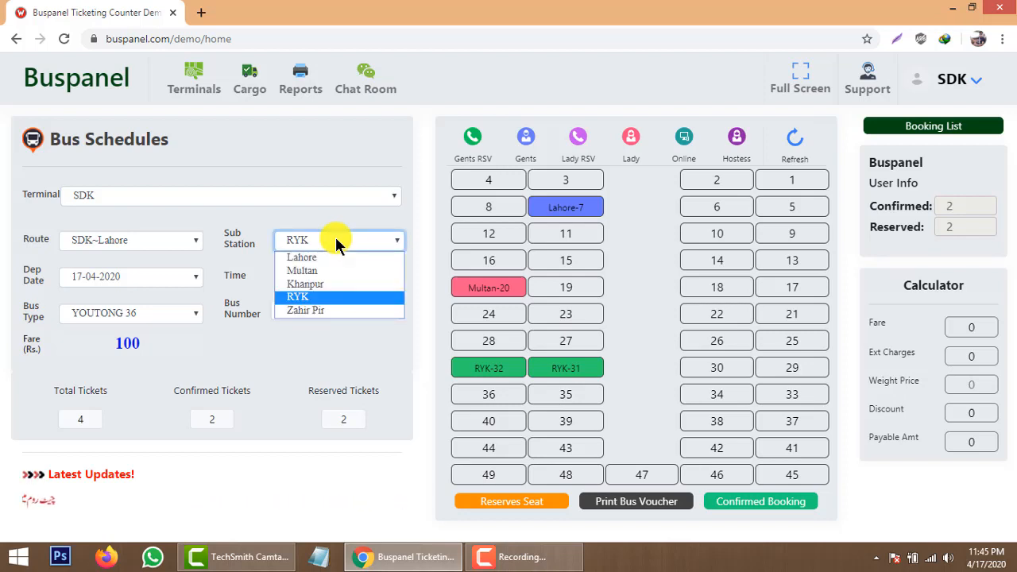
click(315, 310)
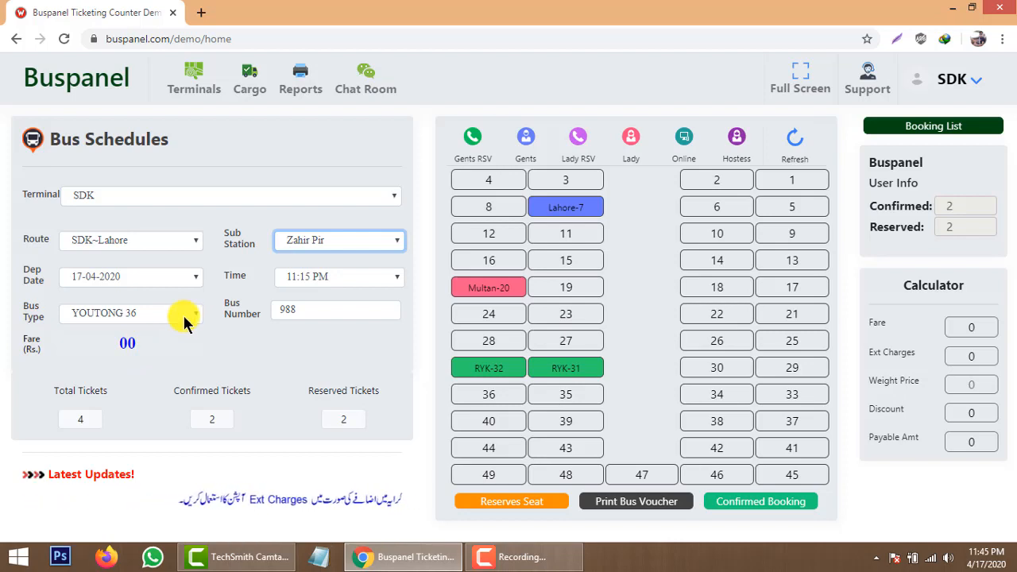
click(195, 350)
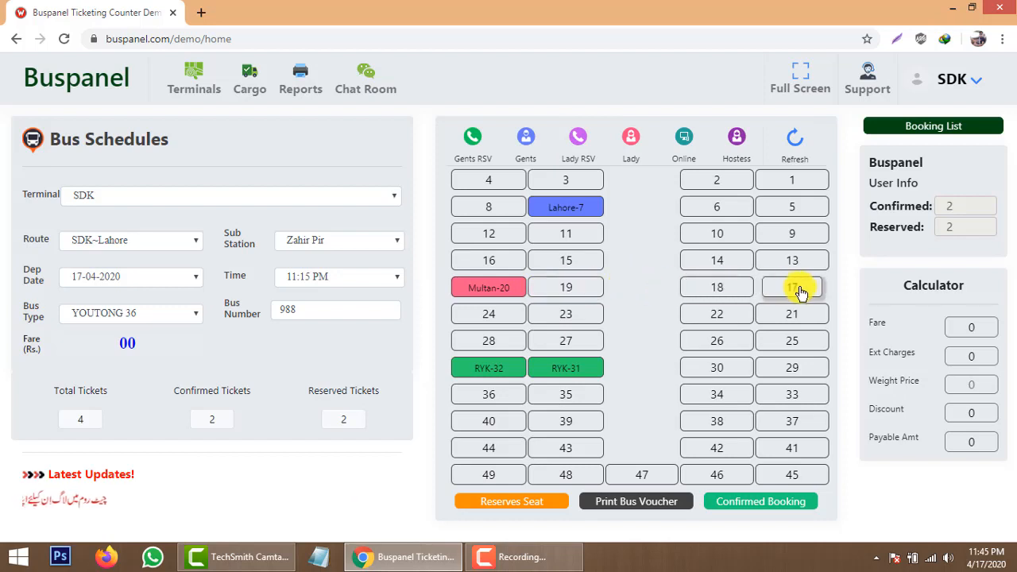
Mark seat 19 as a lady seat and open the passenger info form to reserve it.
click(580, 291)
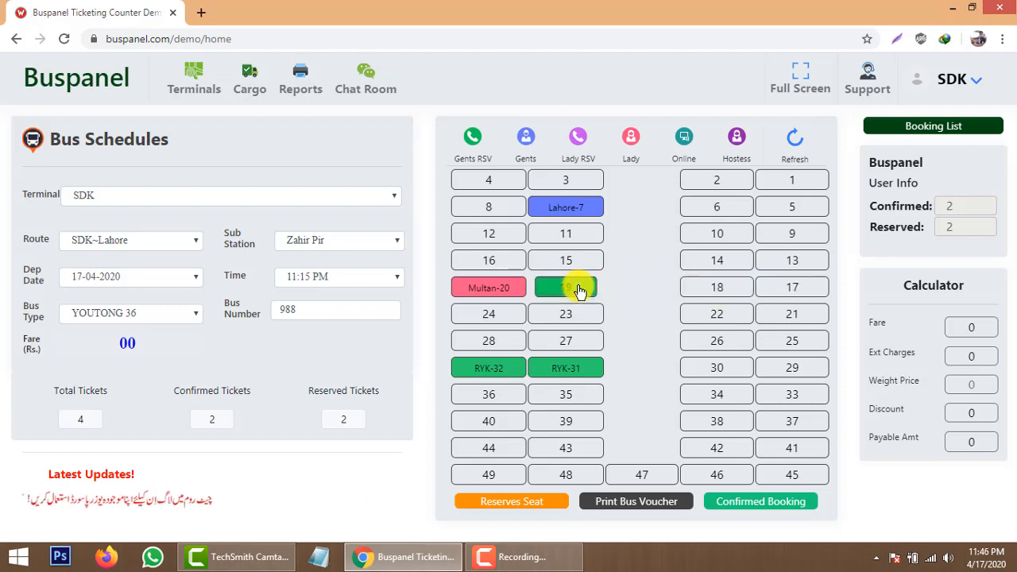
click(579, 291)
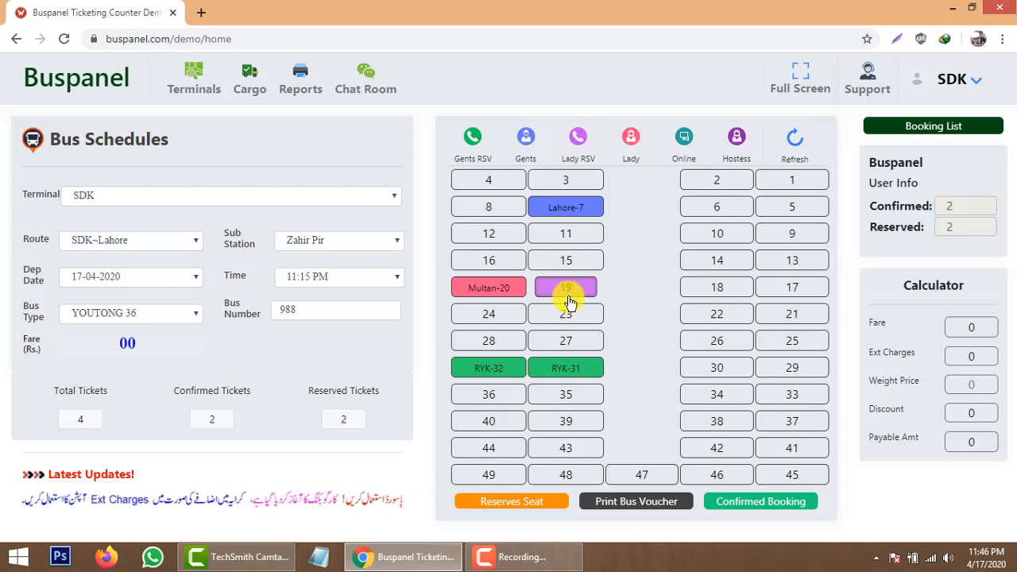
click(529, 513)
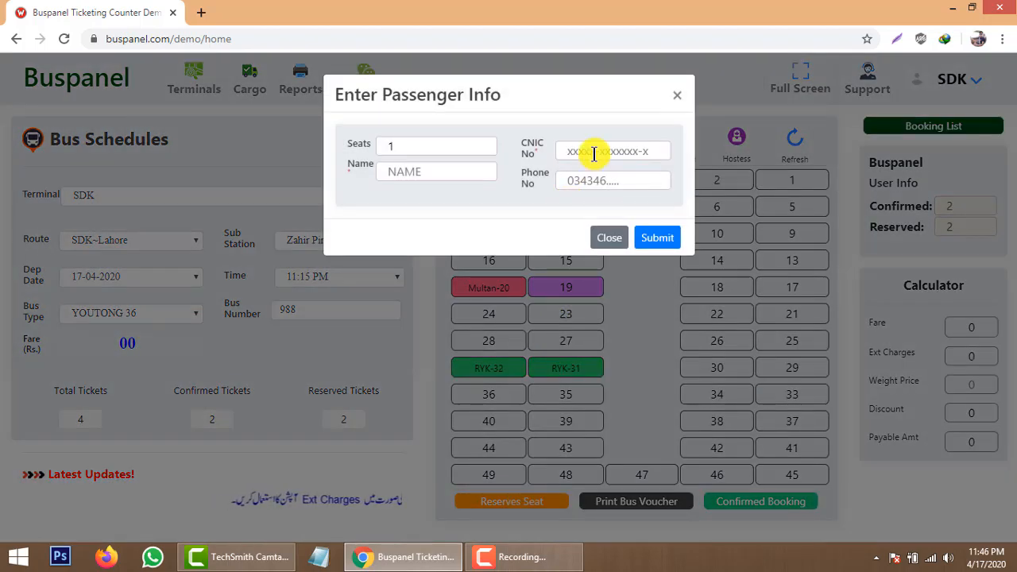
Enter the passenger's CNIC, phone number and name for seat 19, submit, and close the form.
click(590, 151)
text(11111-1111111-1)
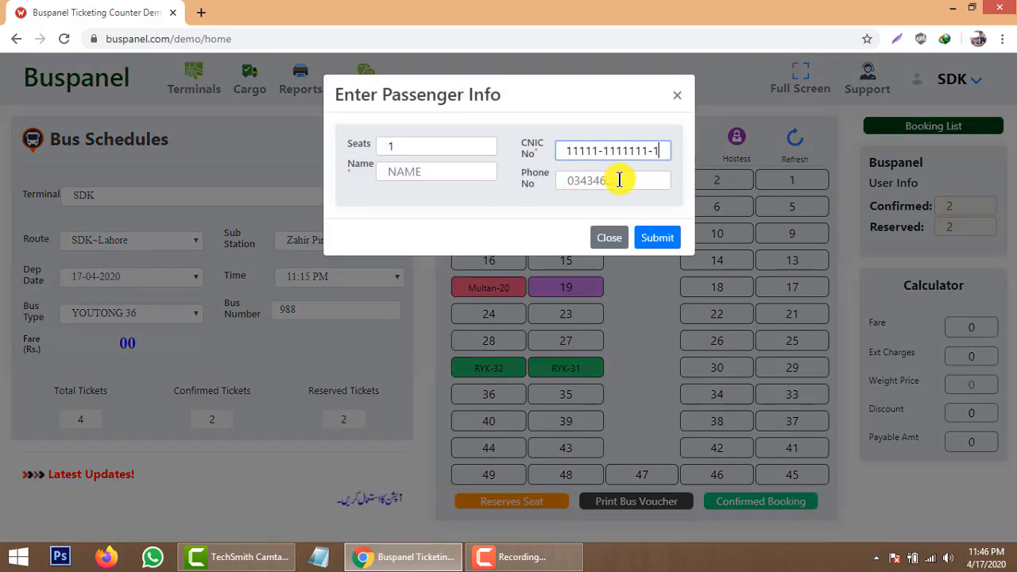
click(618, 178)
text(03021111111)
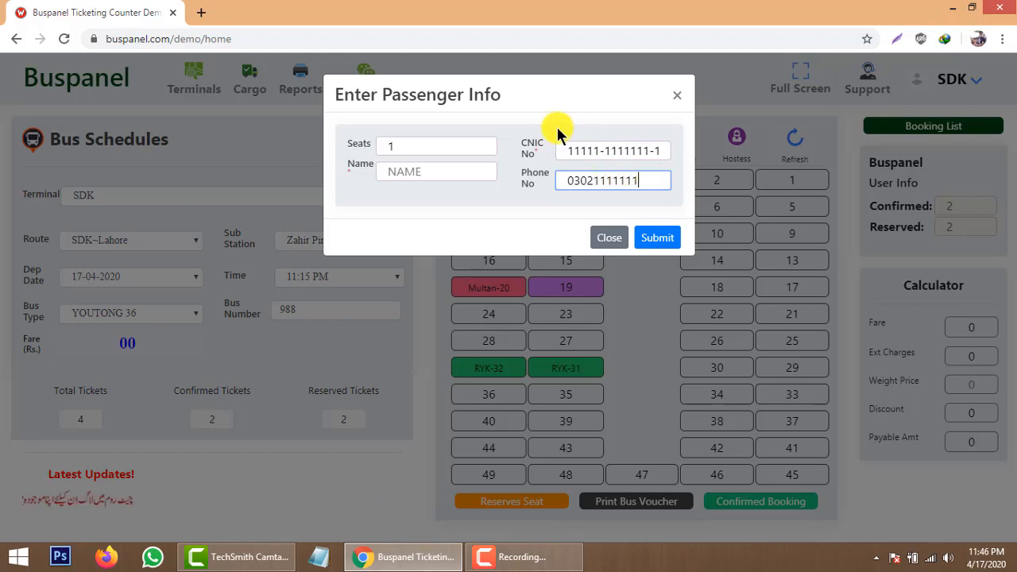
click(450, 170)
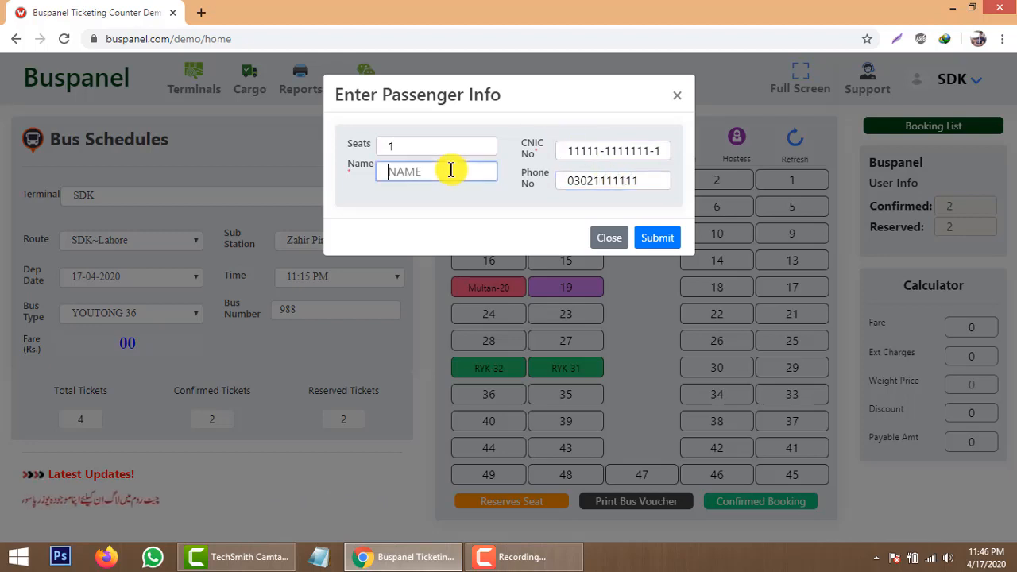
text(MARIA)
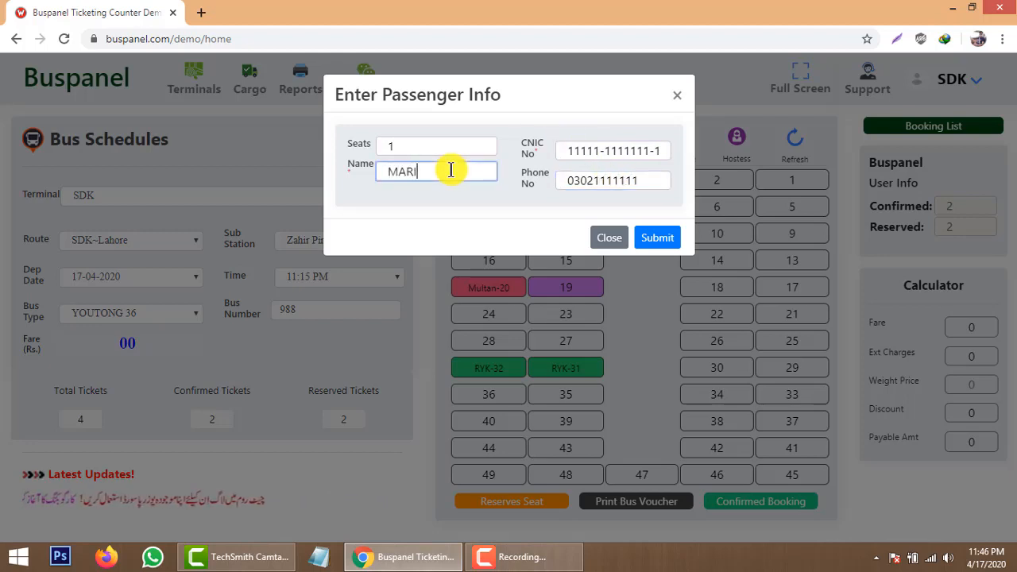
click(651, 237)
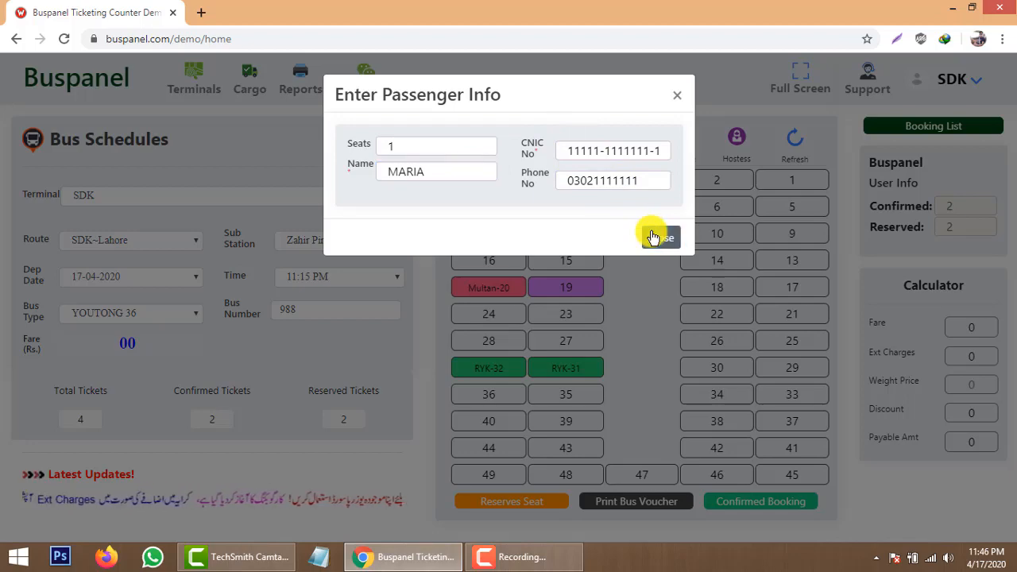
click(652, 238)
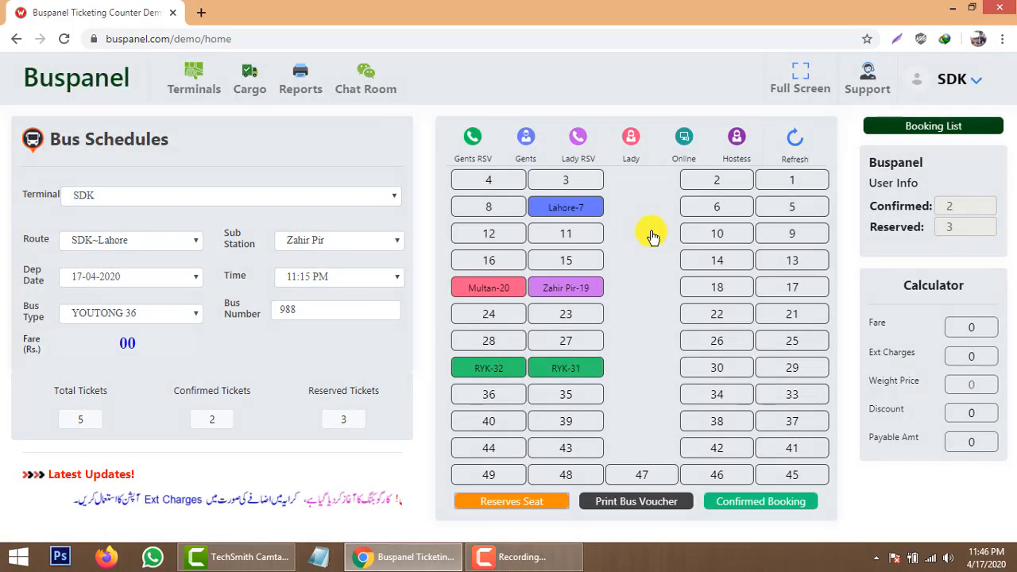
Review the booking cards for seats Zahir Pir-19 and Multan-20.
mouse_move(585, 291)
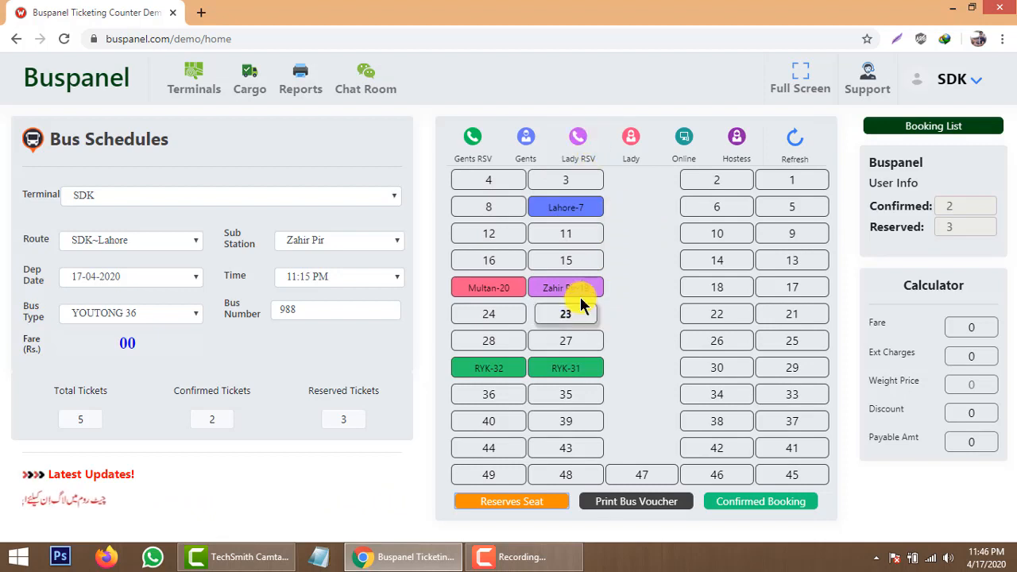
mouse_move(582, 293)
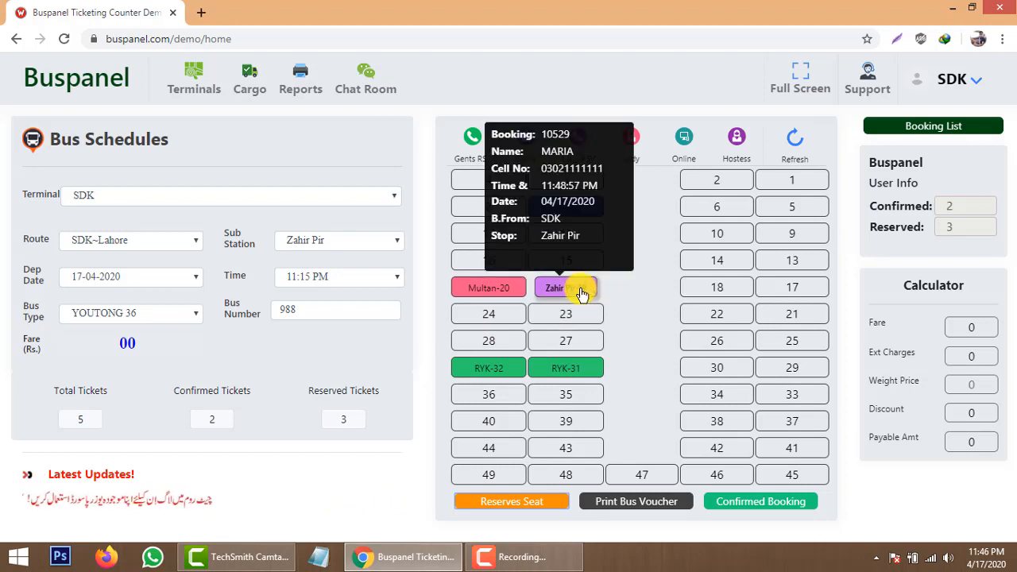
mouse_move(489, 294)
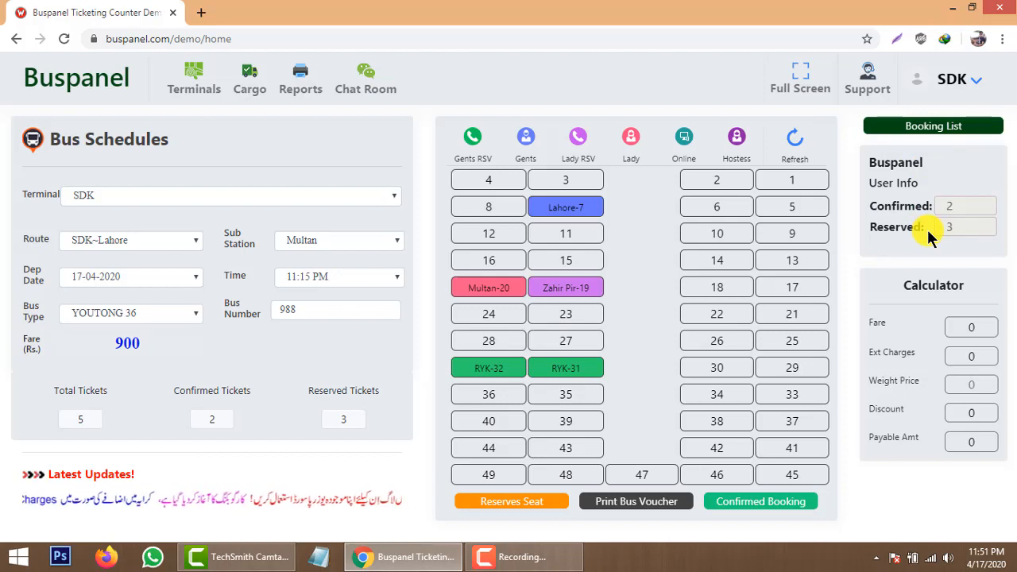
click(930, 126)
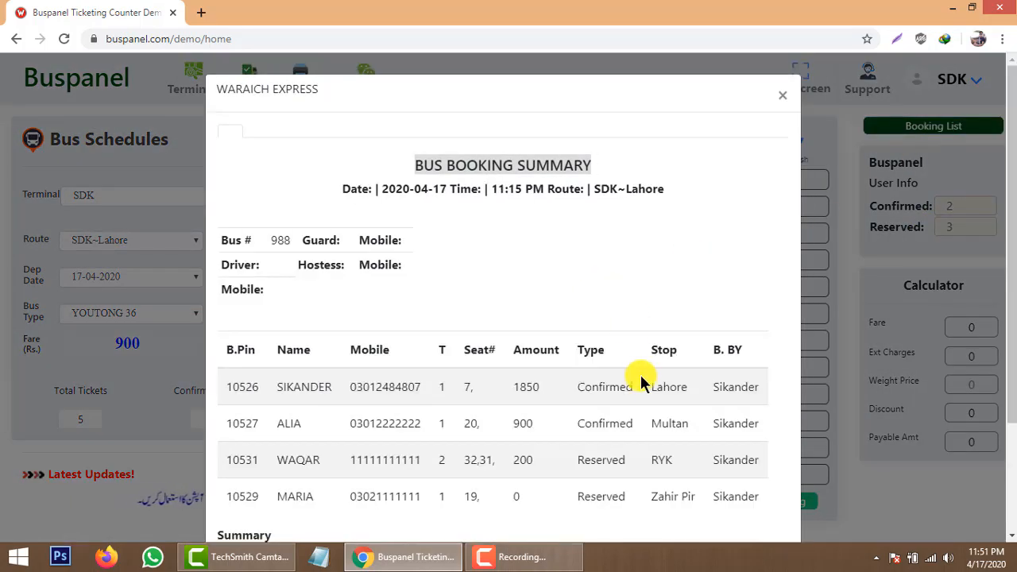
scroll(633, 437, down, 2)
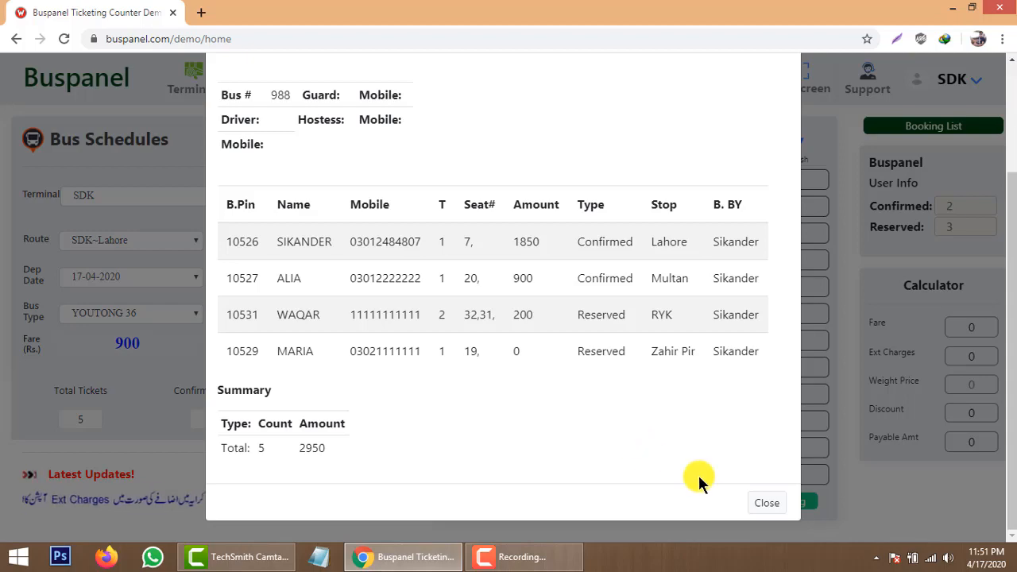
click(764, 502)
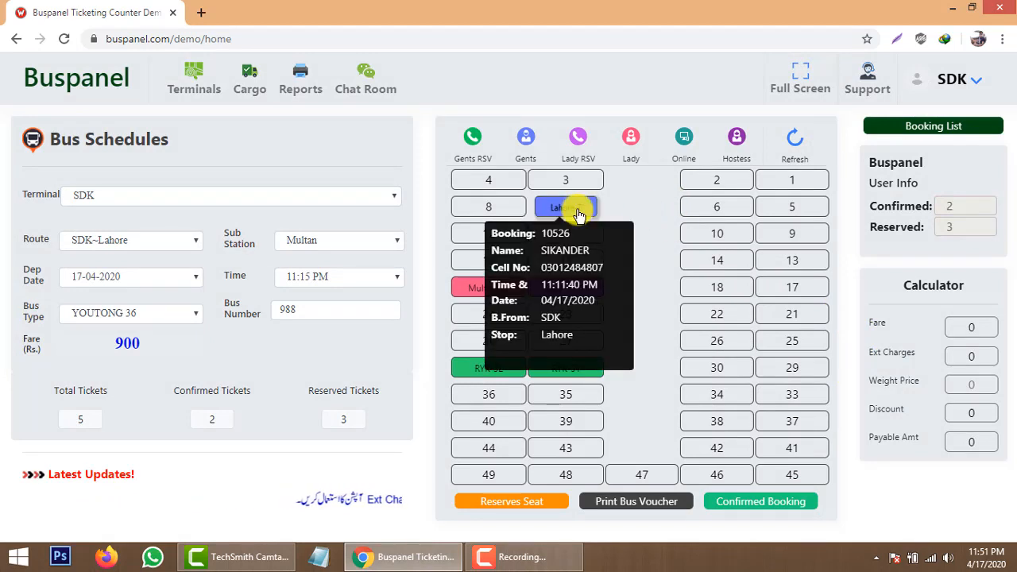
Confirm the reserved booking on seat 19 of bus 988.
mouse_move(483, 293)
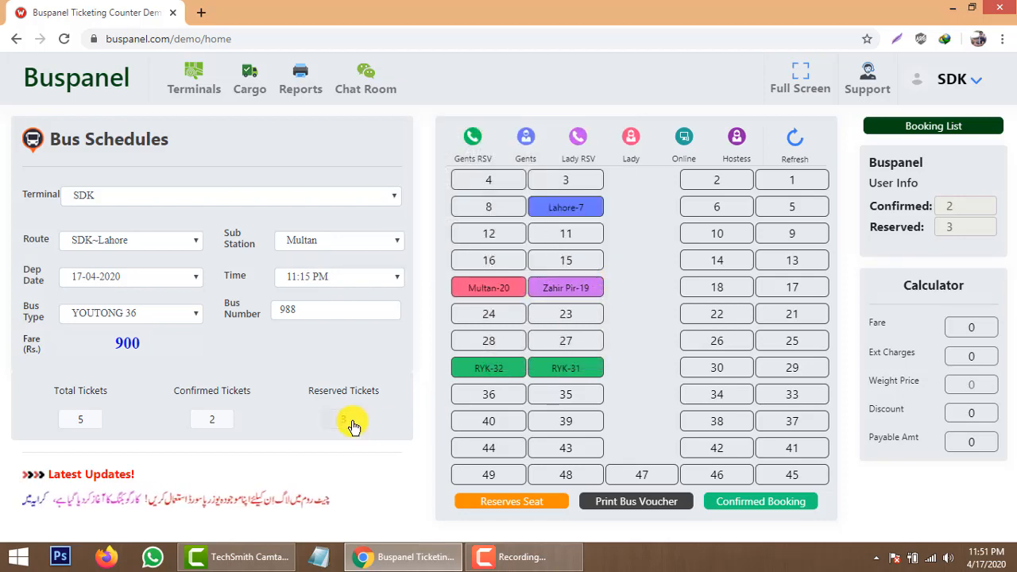
mouse_move(590, 295)
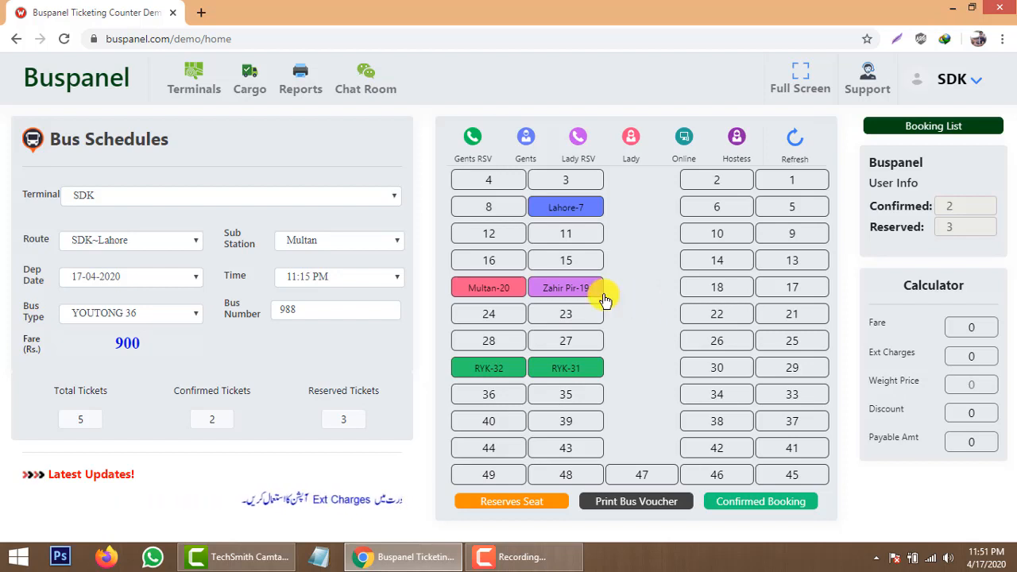
click(580, 288)
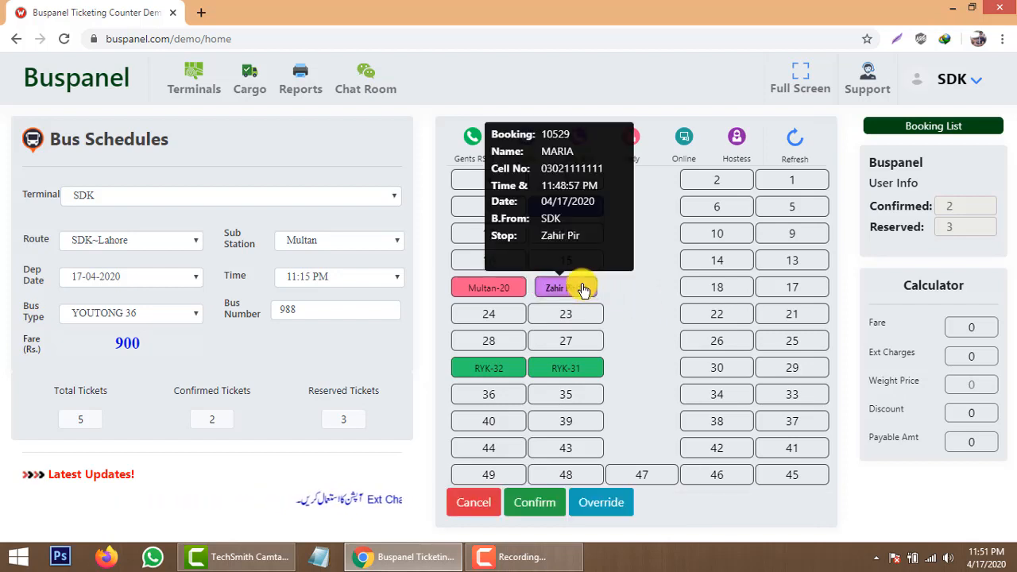
click(540, 505)
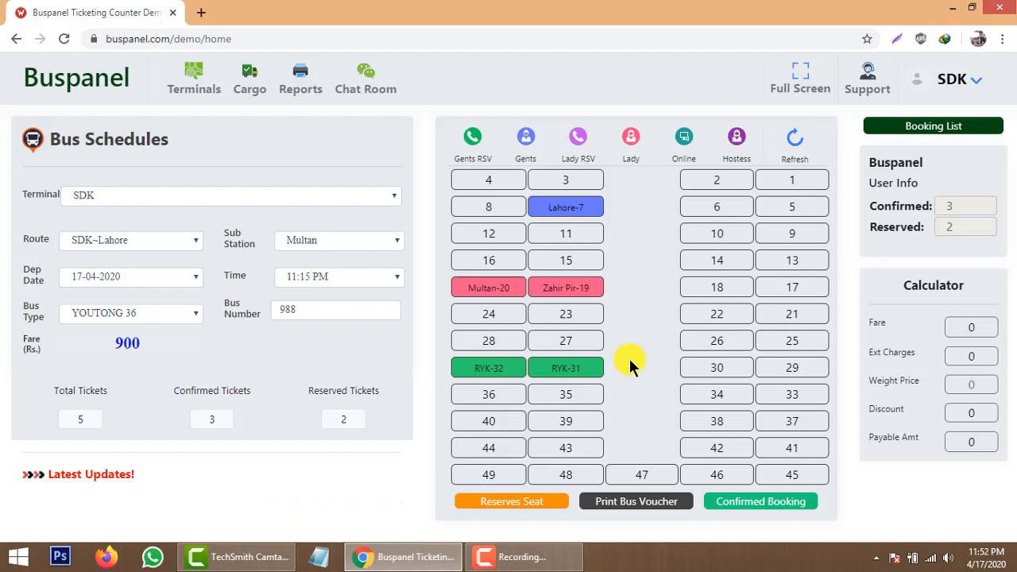
Cancel the RYK seat 31 reservation and confirm seat 32, leaving four confirmed tickets.
click(592, 367)
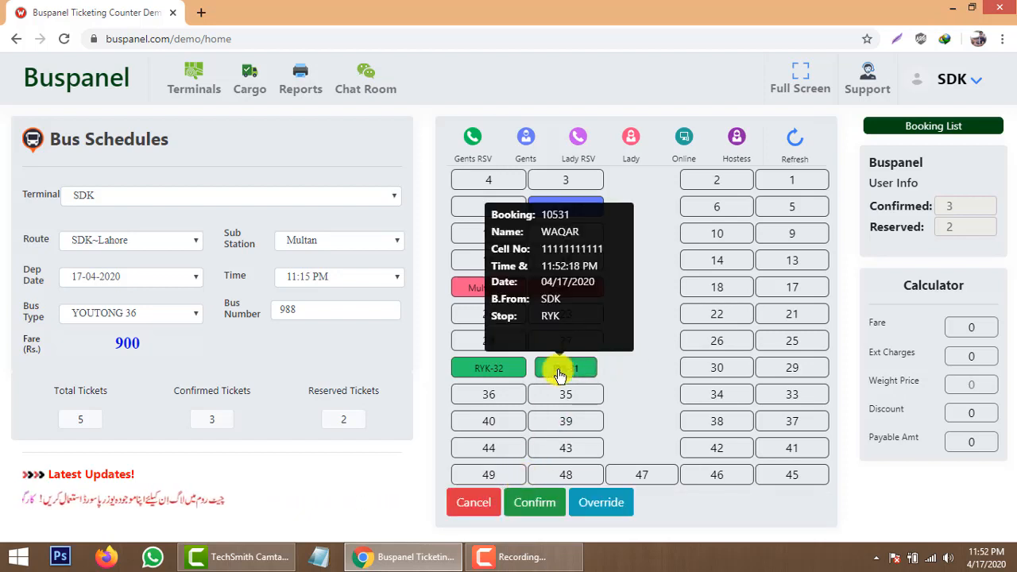
click(470, 504)
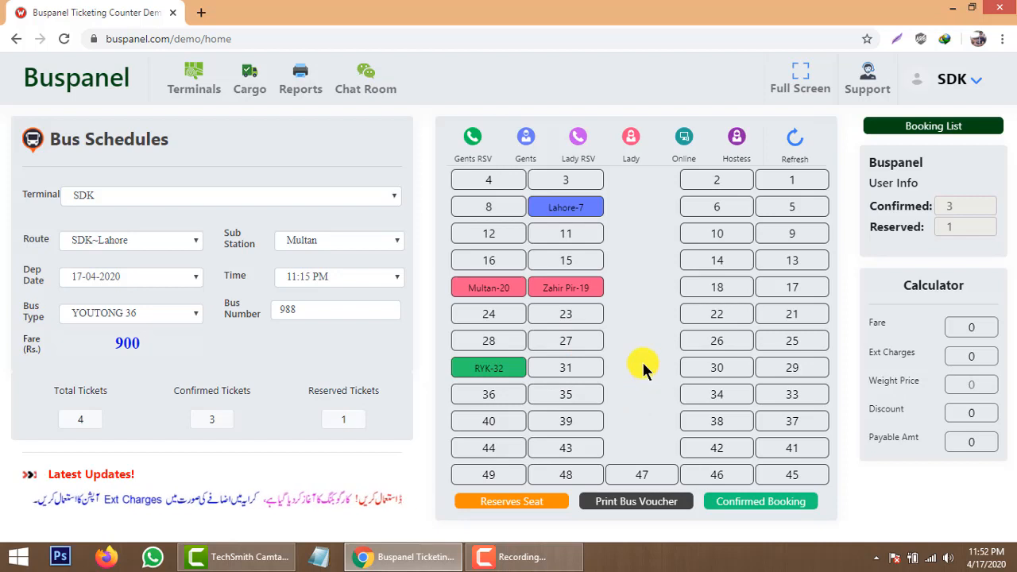
click(502, 375)
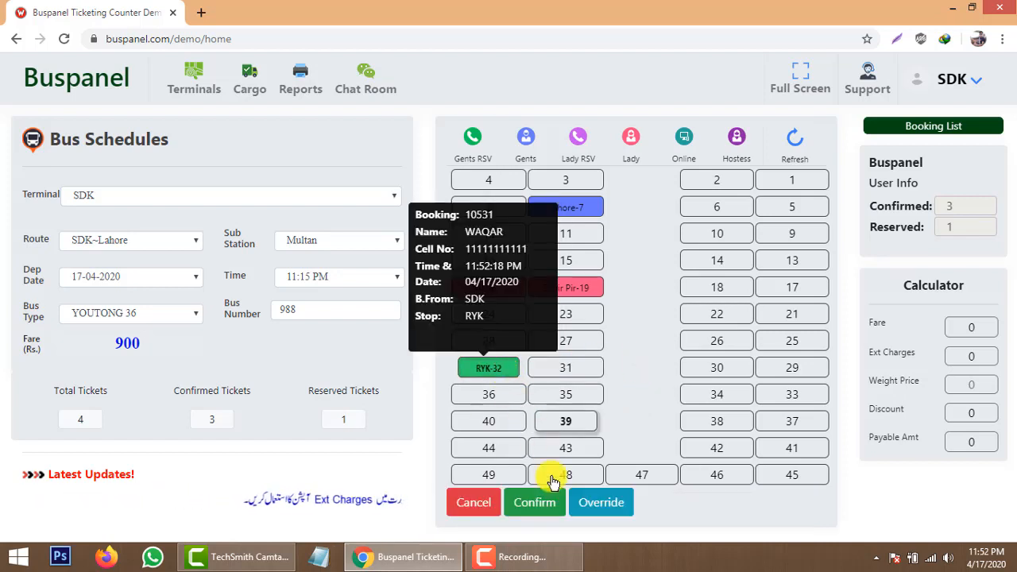
click(548, 507)
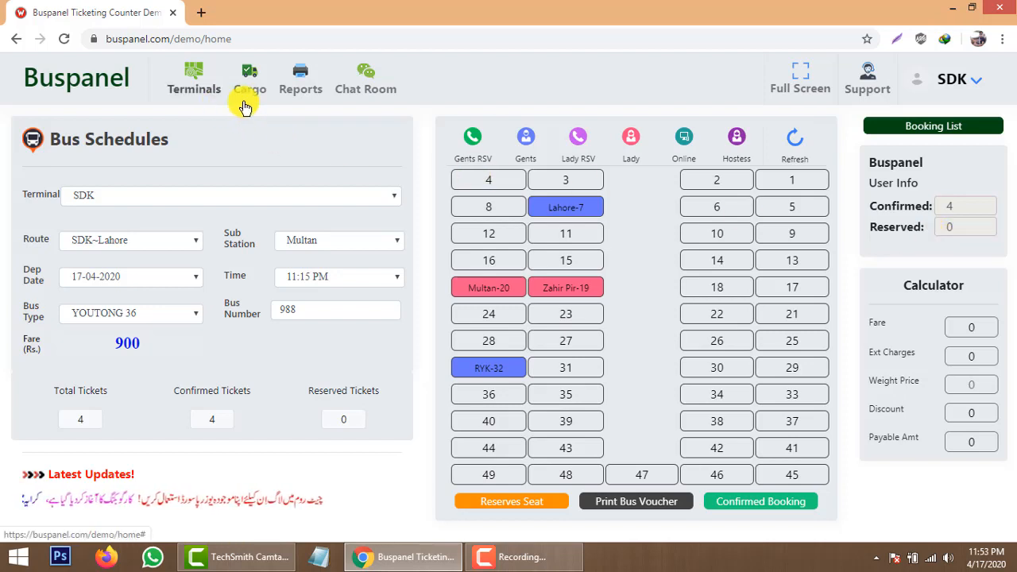
Log out of the SDK account, sign in as the RYK terminal user, and open the Route list.
click(980, 83)
click(969, 126)
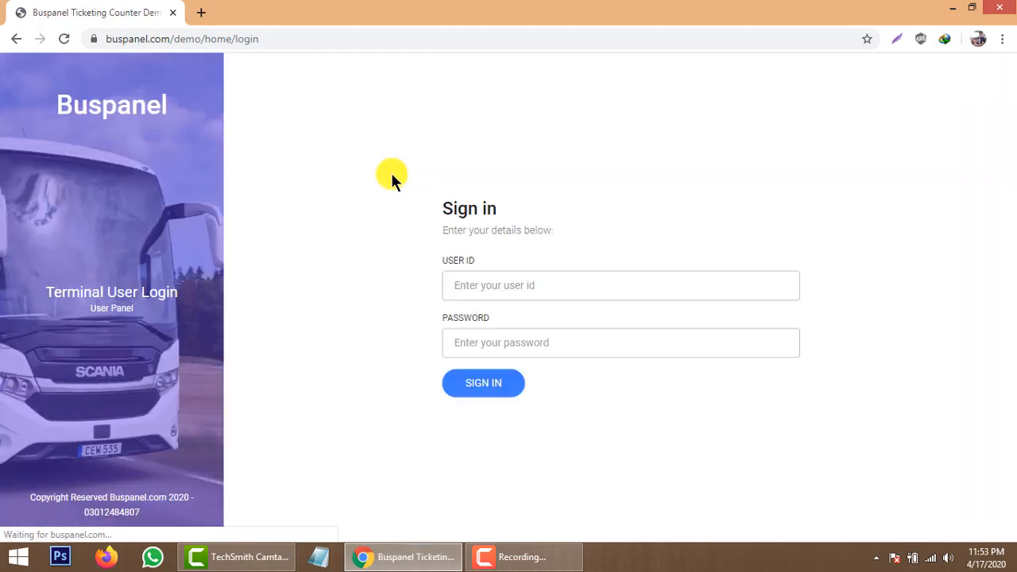
click(507, 287)
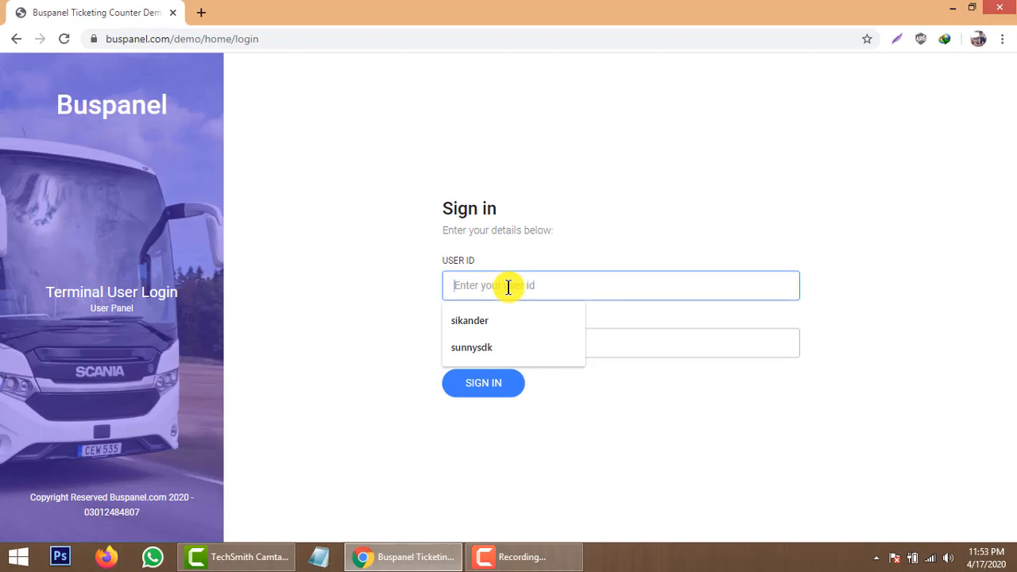
text(ryk)
key(Tab)
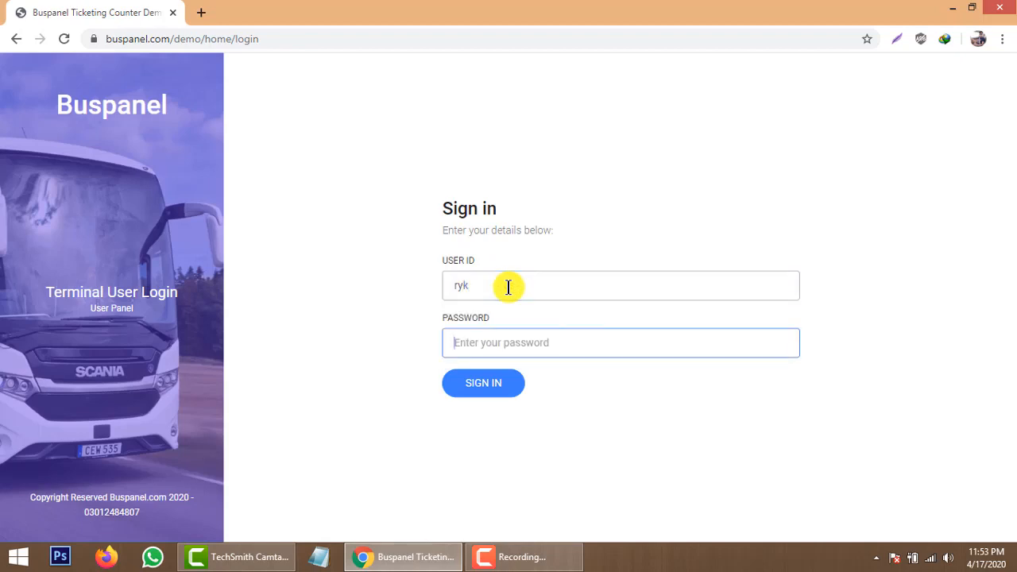
text(*)
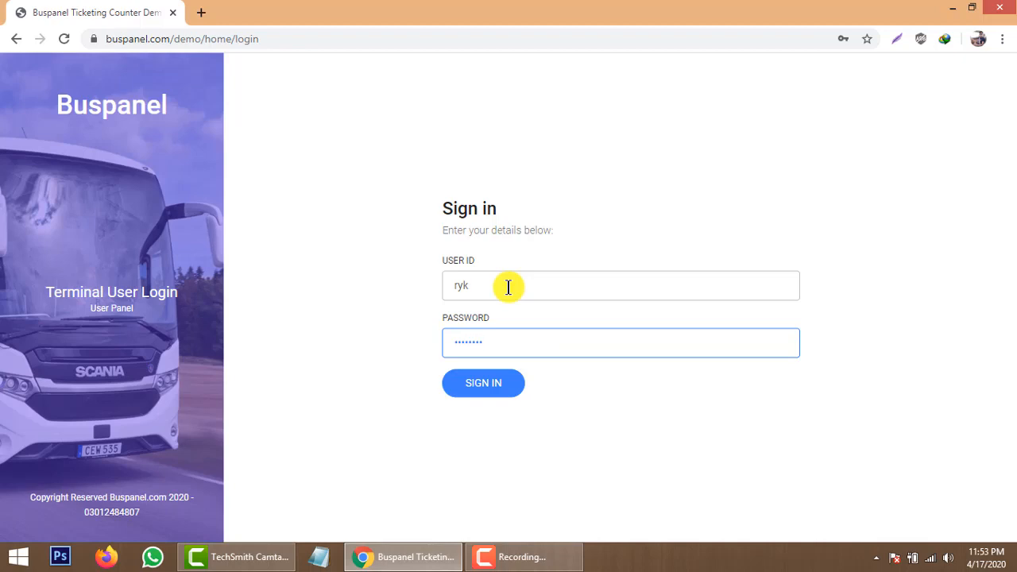
click(504, 384)
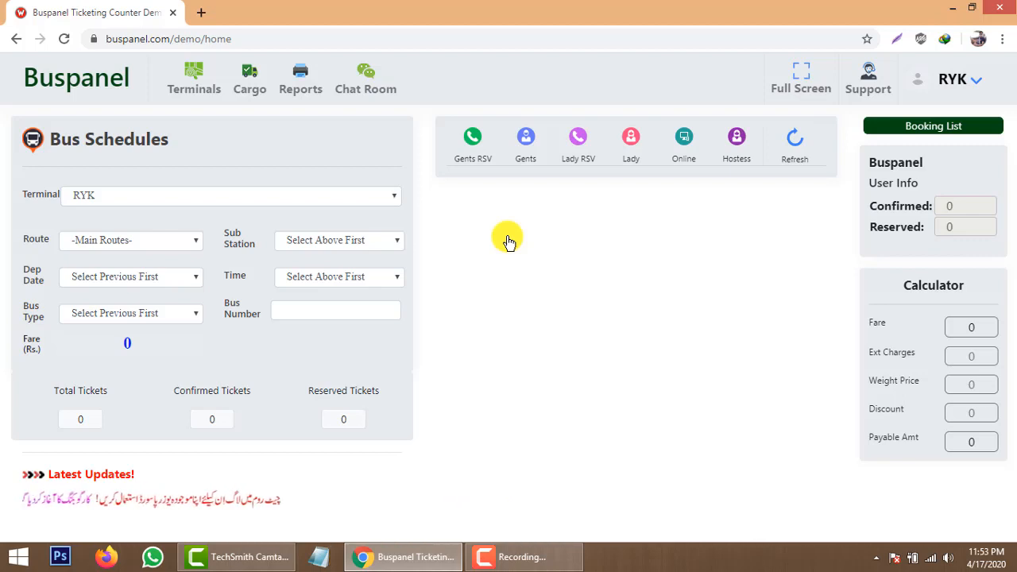
click(147, 242)
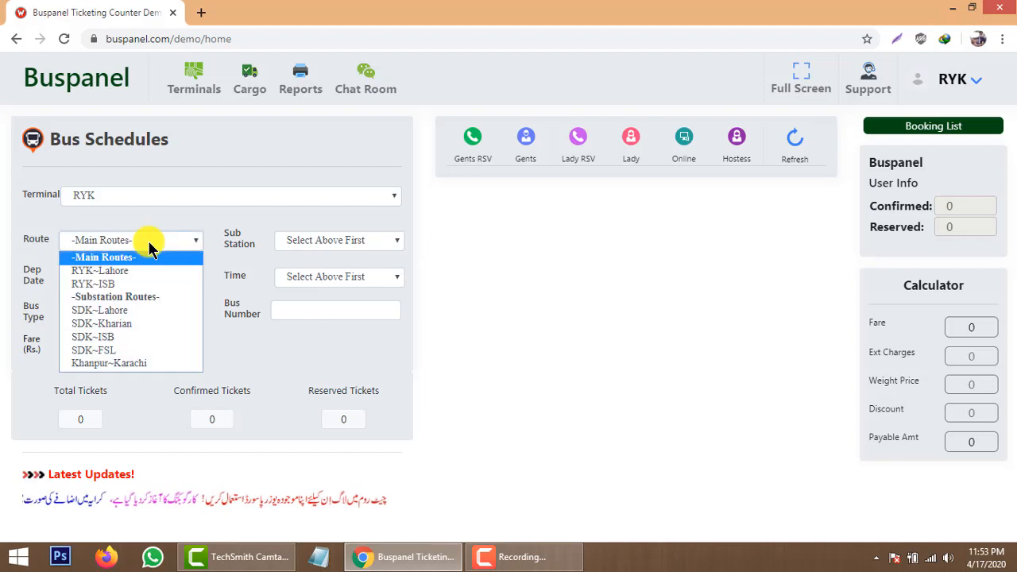
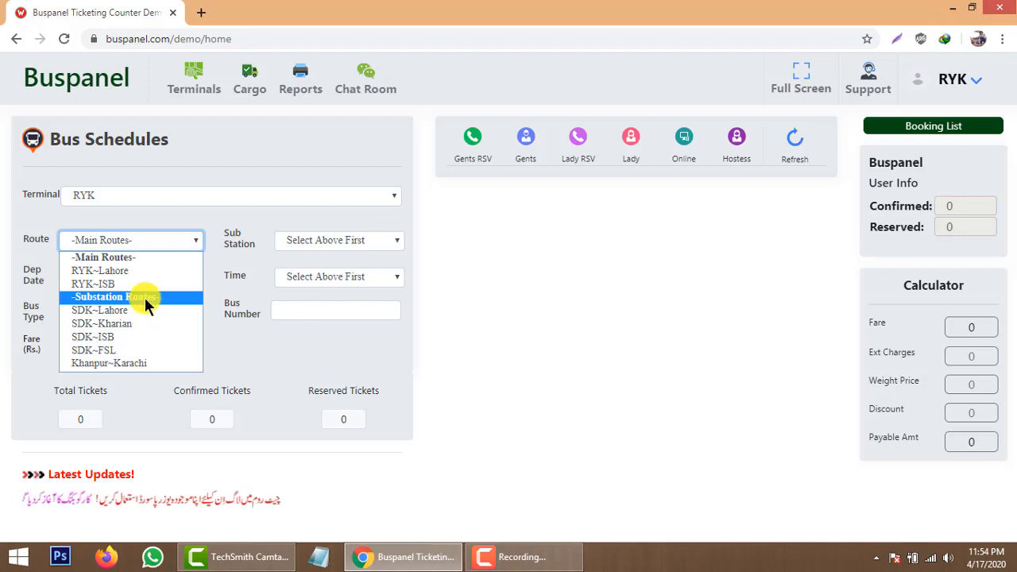
Select route SDK~Lahore, sub station Lahore and the 11:45 PM departure to show the seat map.
click(135, 310)
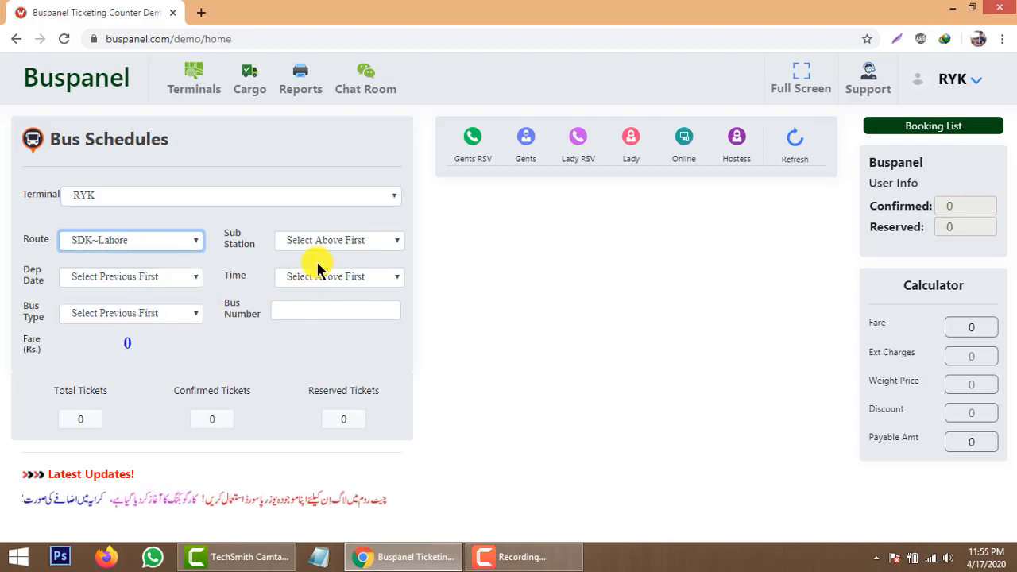
click(337, 242)
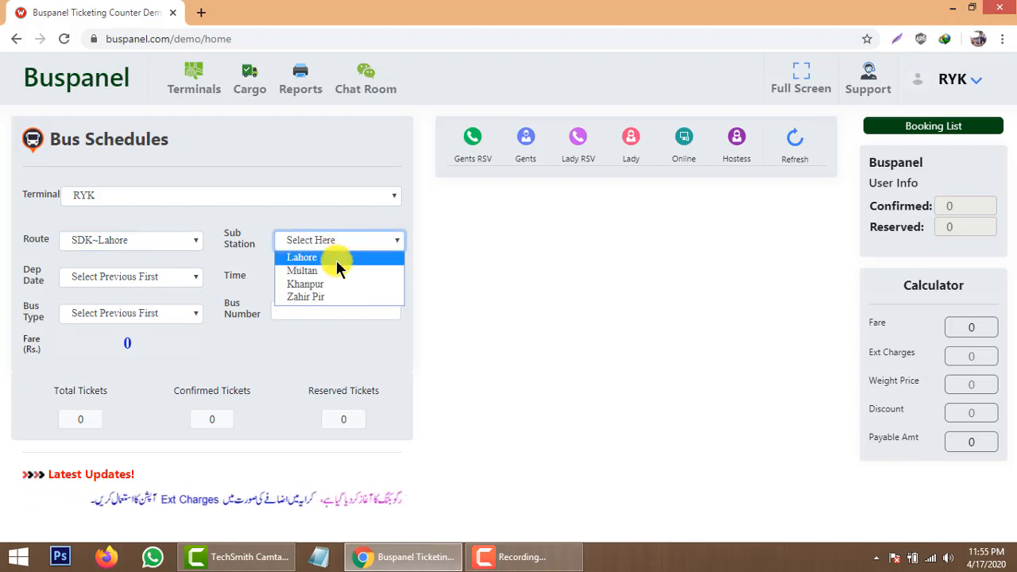
click(336, 260)
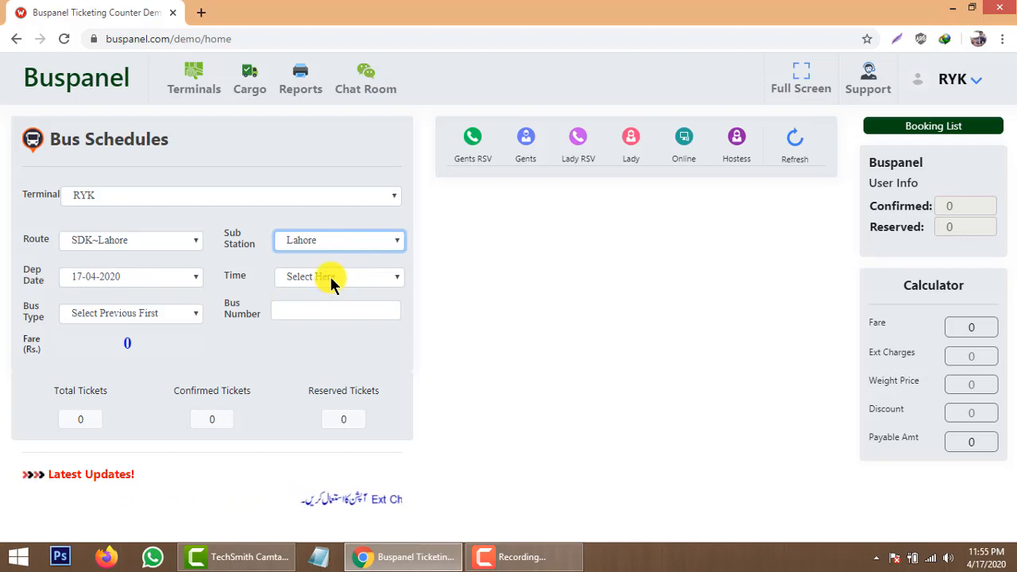
click(331, 278)
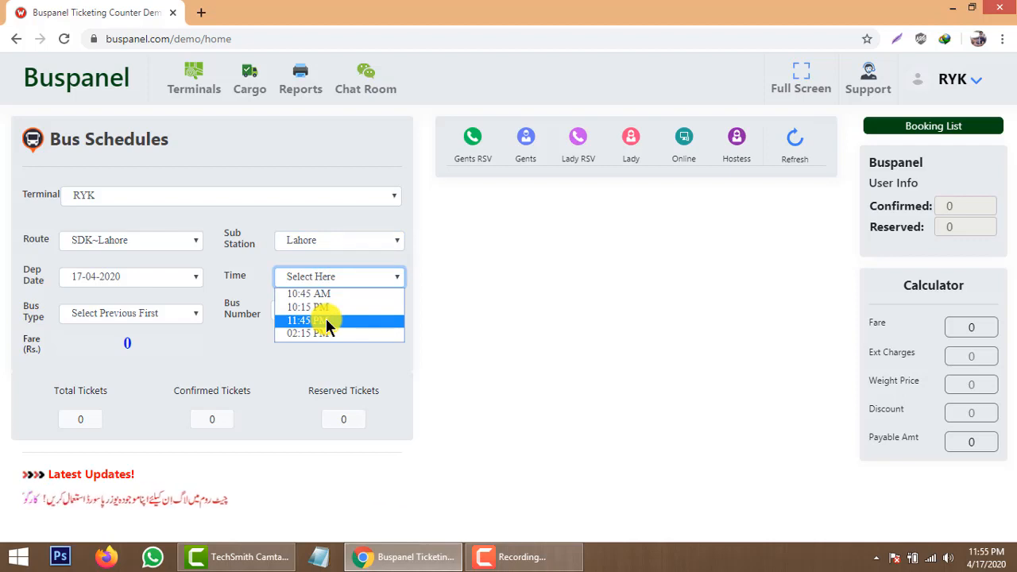
click(326, 320)
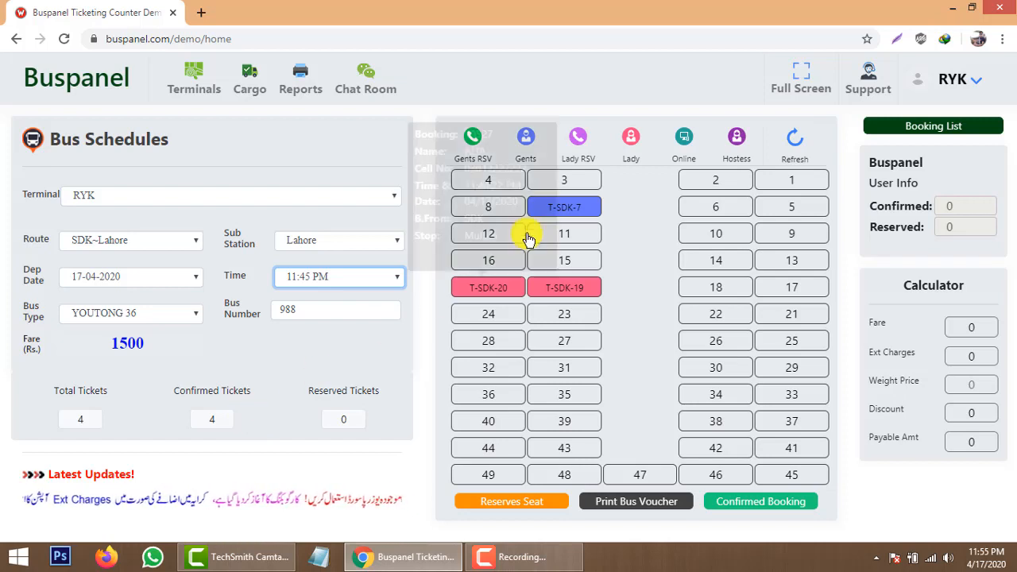
click(635, 295)
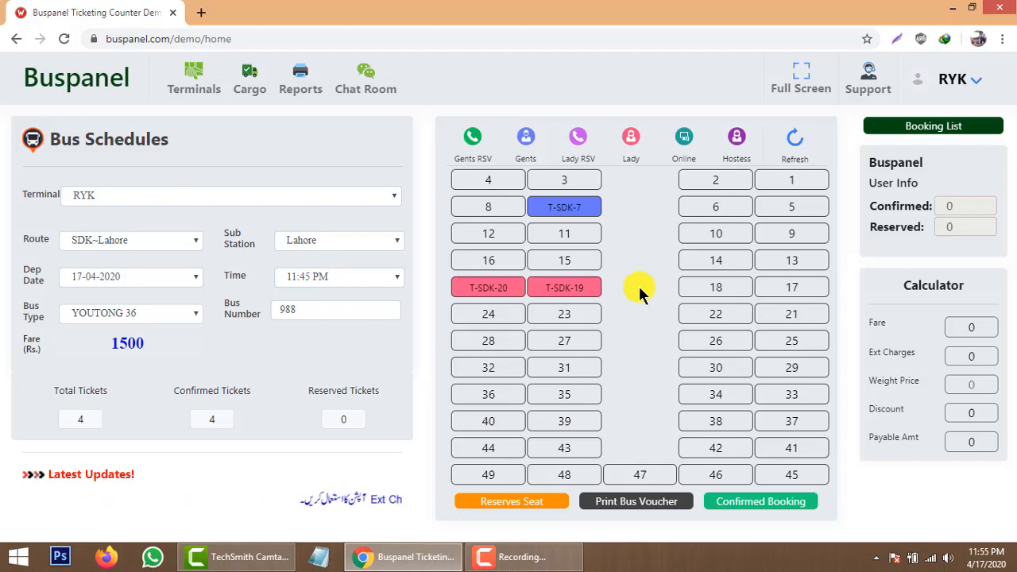
click(926, 125)
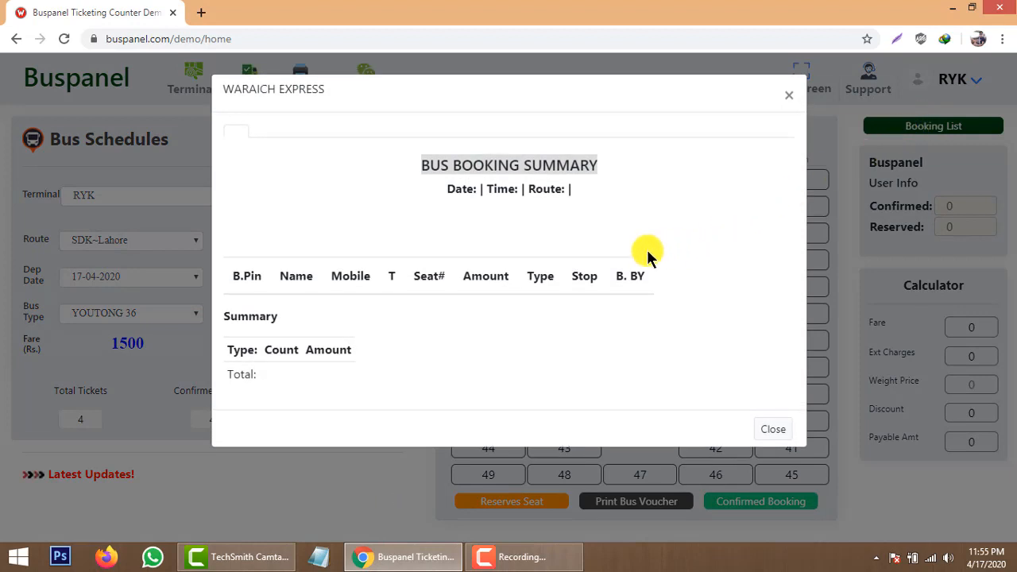
scroll(616, 260, down, 1)
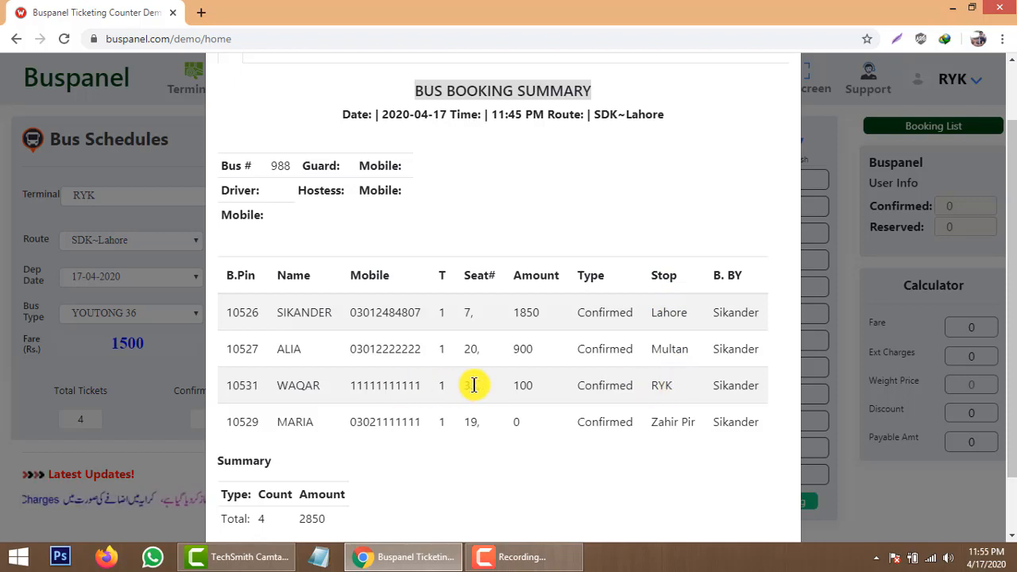
scroll(501, 381, down, 1)
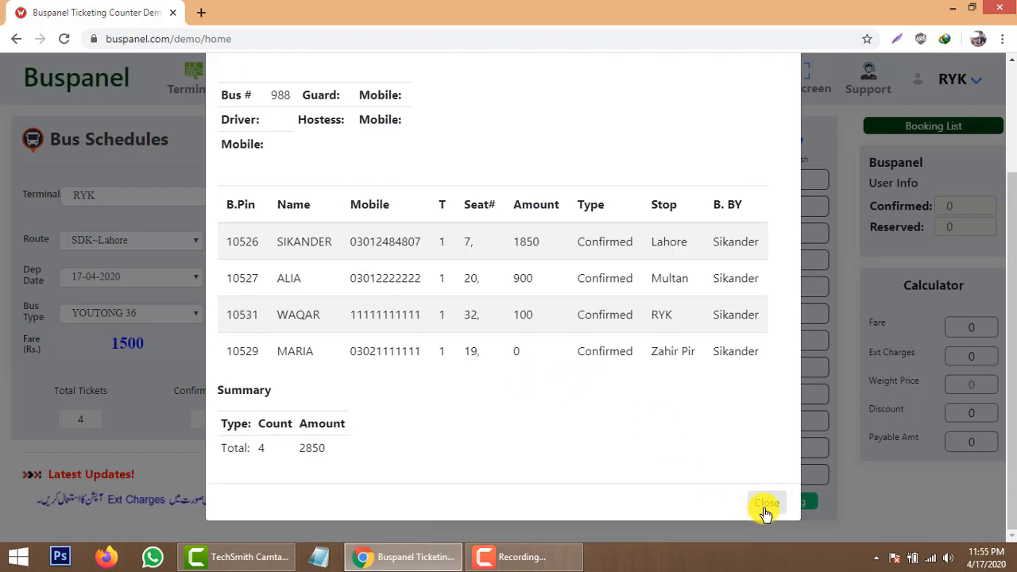
click(763, 509)
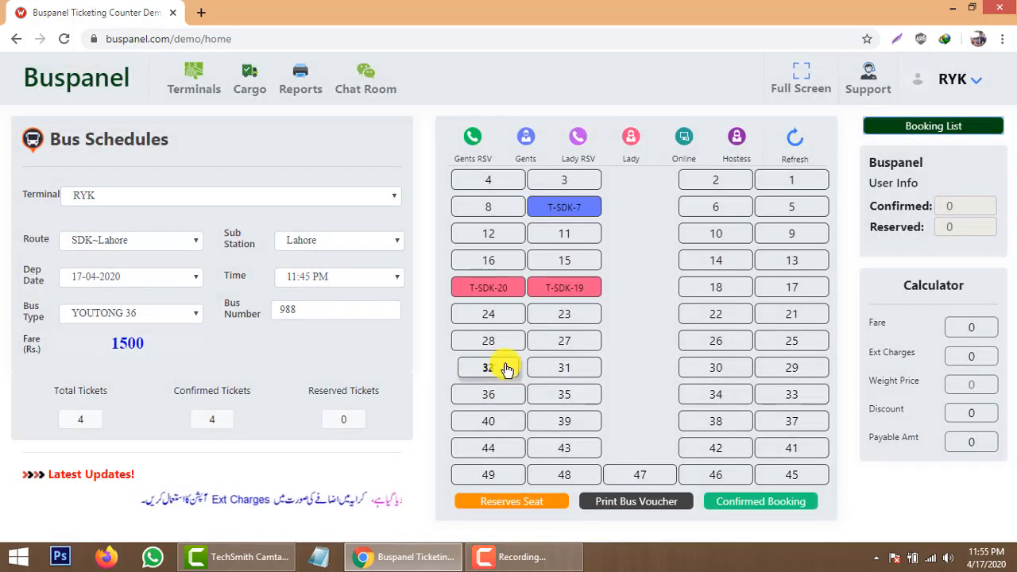
click(951, 132)
scroll(692, 390, down, 2)
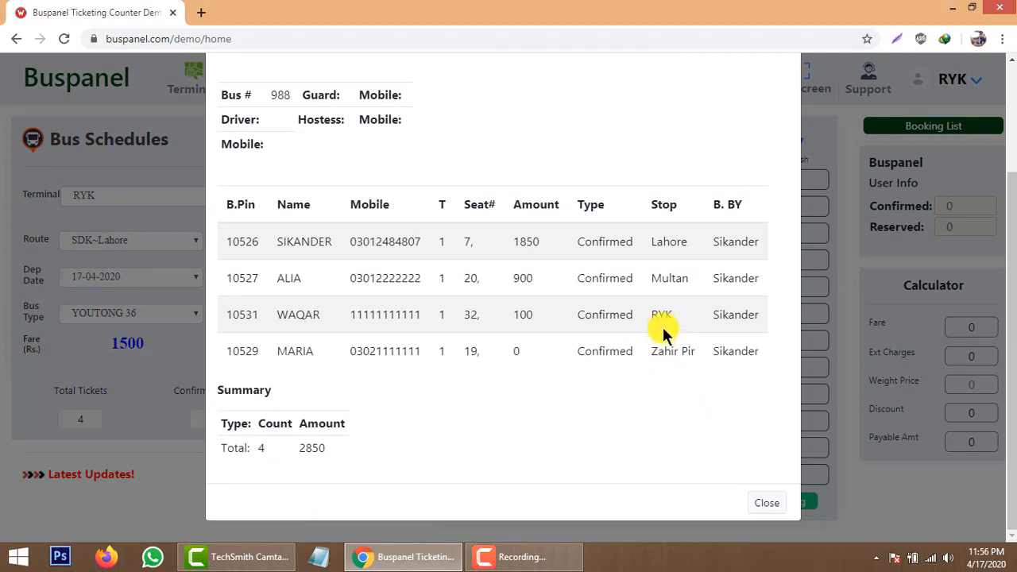
double_click(663, 316)
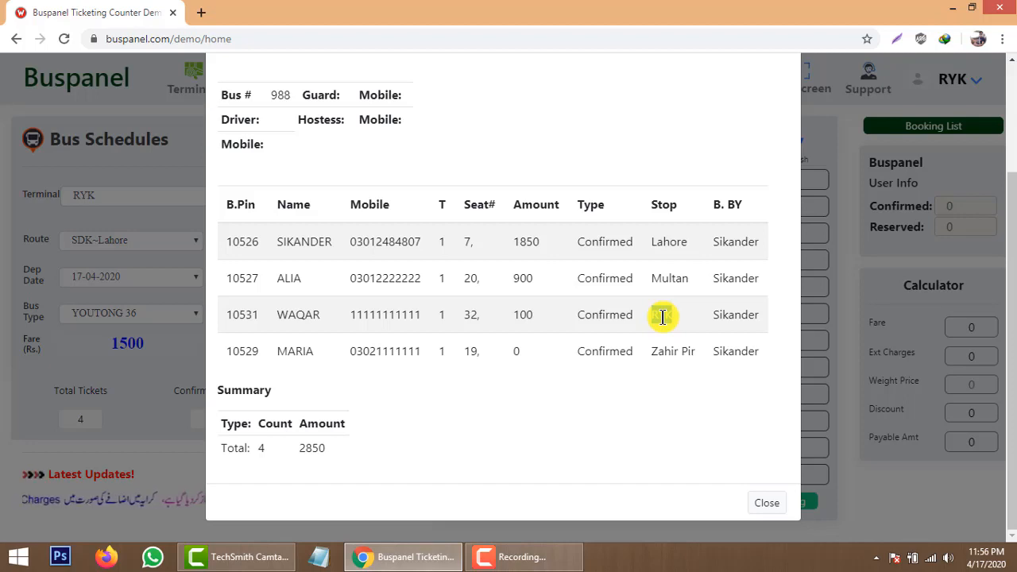
click(767, 503)
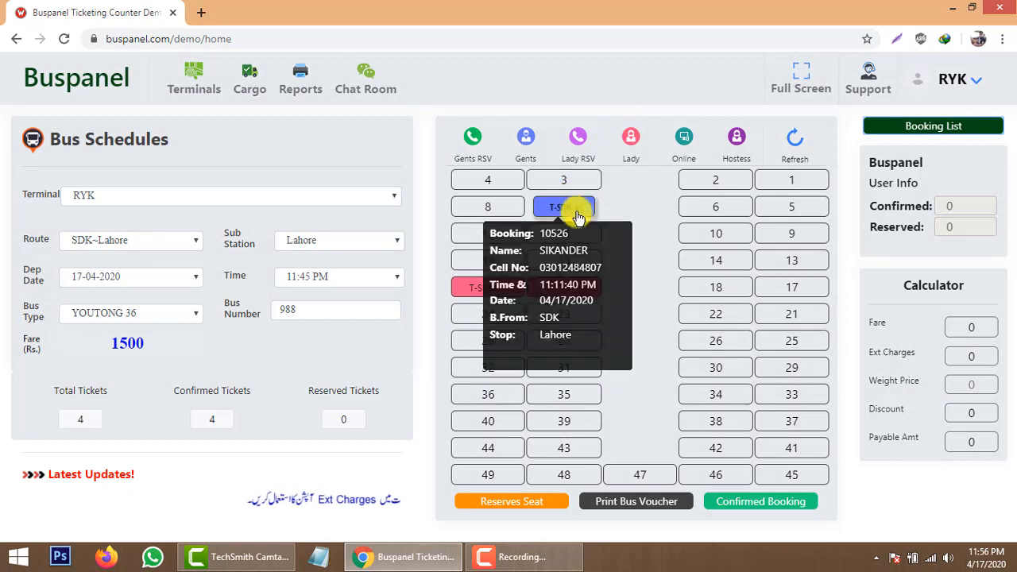
mouse_move(592, 208)
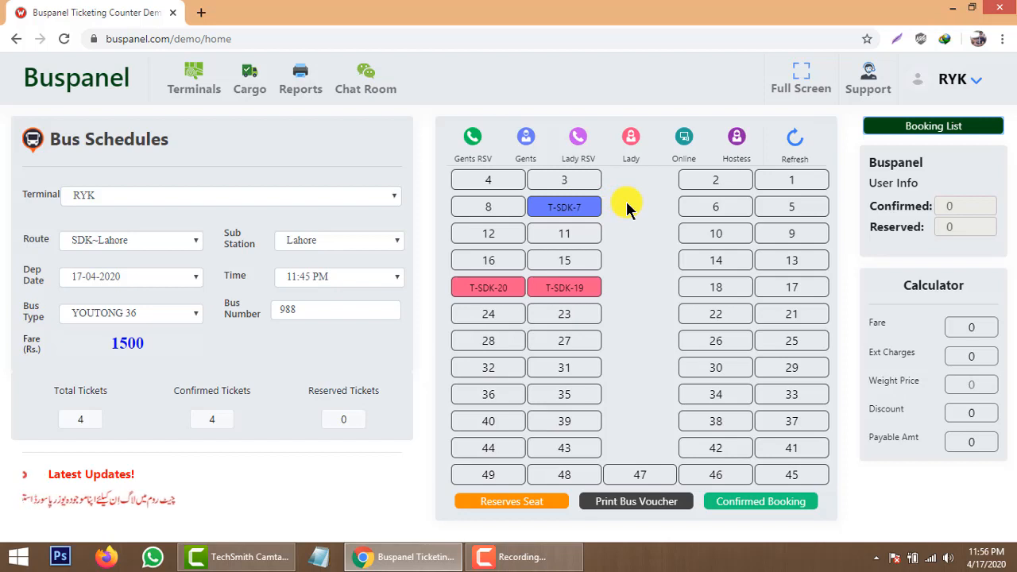
mouse_move(563, 215)
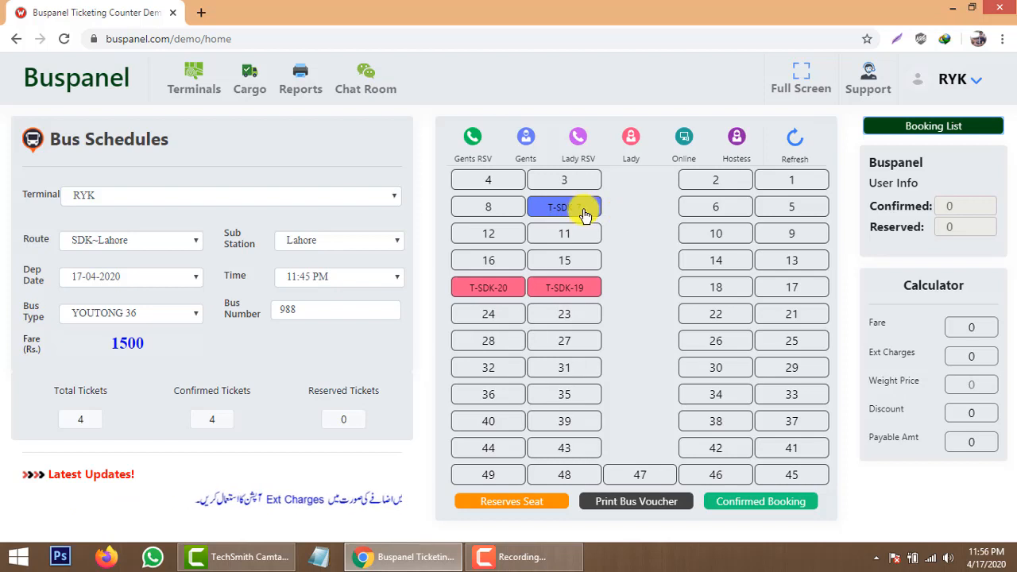
mouse_move(577, 214)
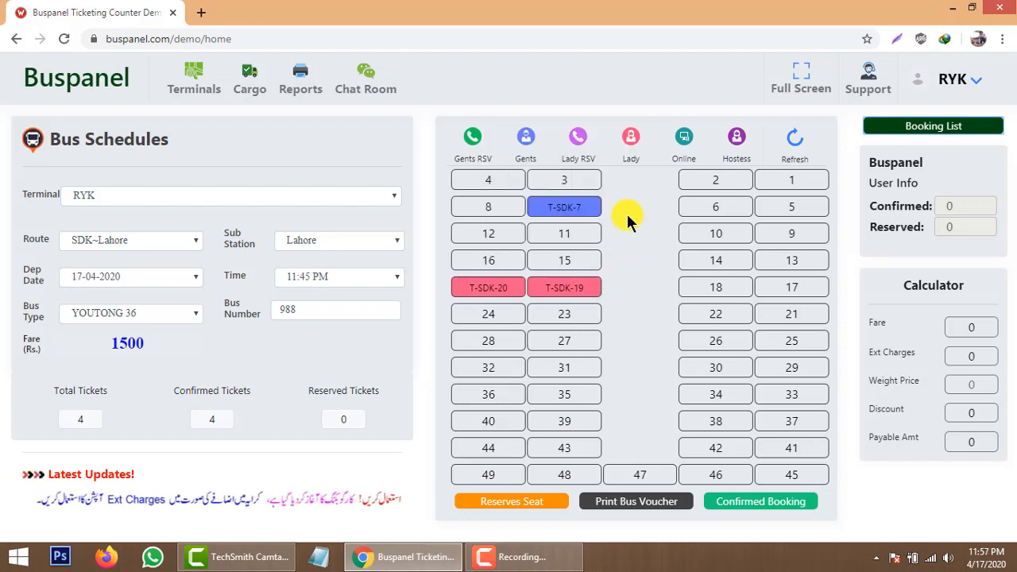
click(898, 123)
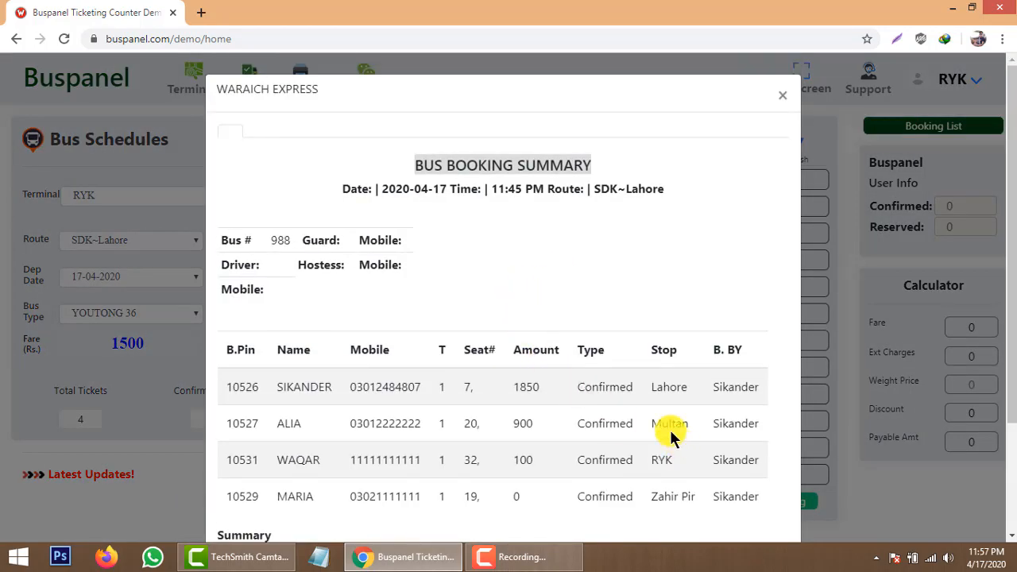
scroll(619, 422, down, 3)
click(757, 511)
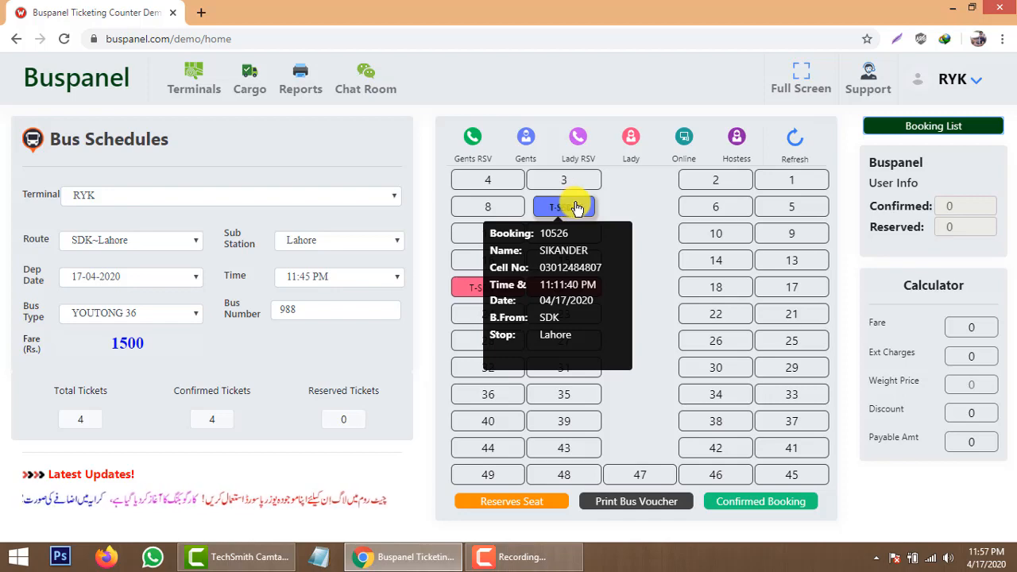
mouse_move(584, 294)
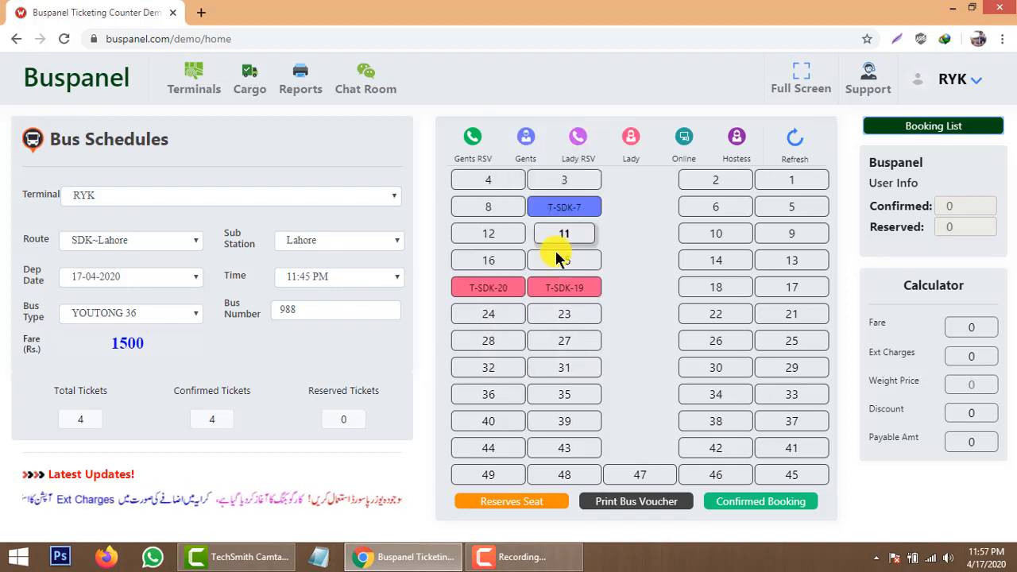
mouse_move(509, 296)
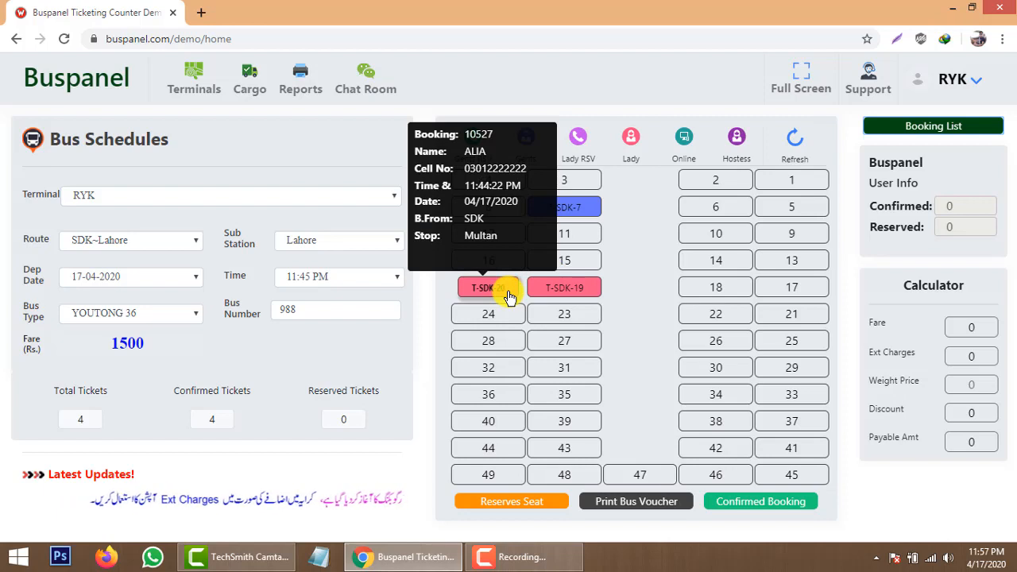
Make a confirmed booking for seat 1, entering the passenger's CNIC, phone number and name.
click(781, 184)
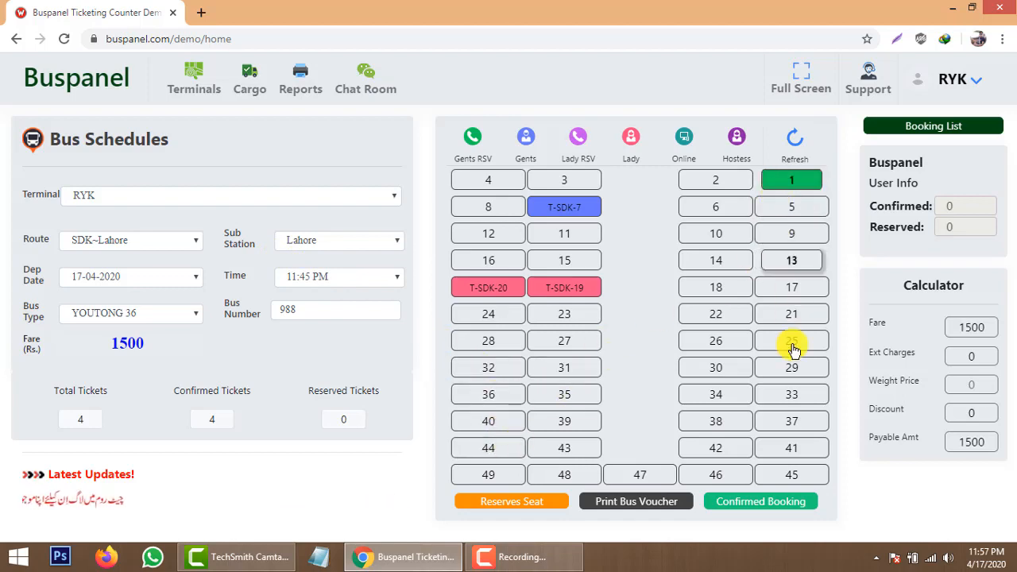
click(747, 509)
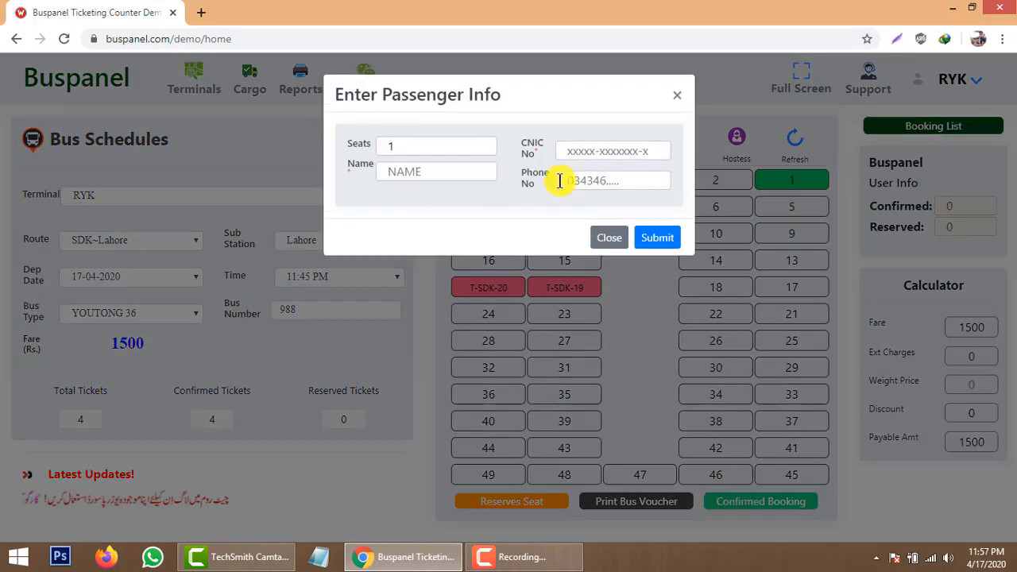
click(577, 152)
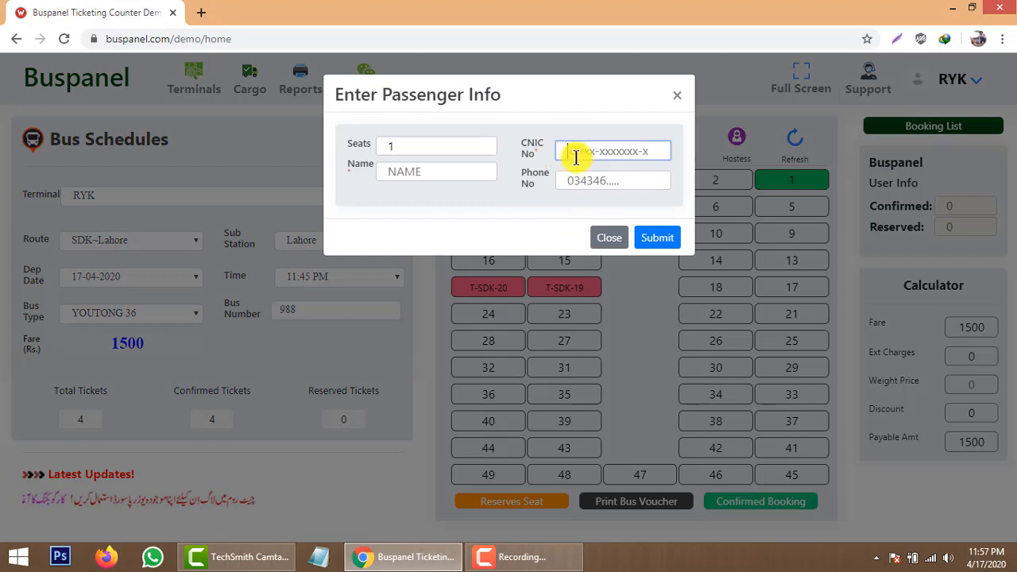
text(1111111111111)
click(609, 180)
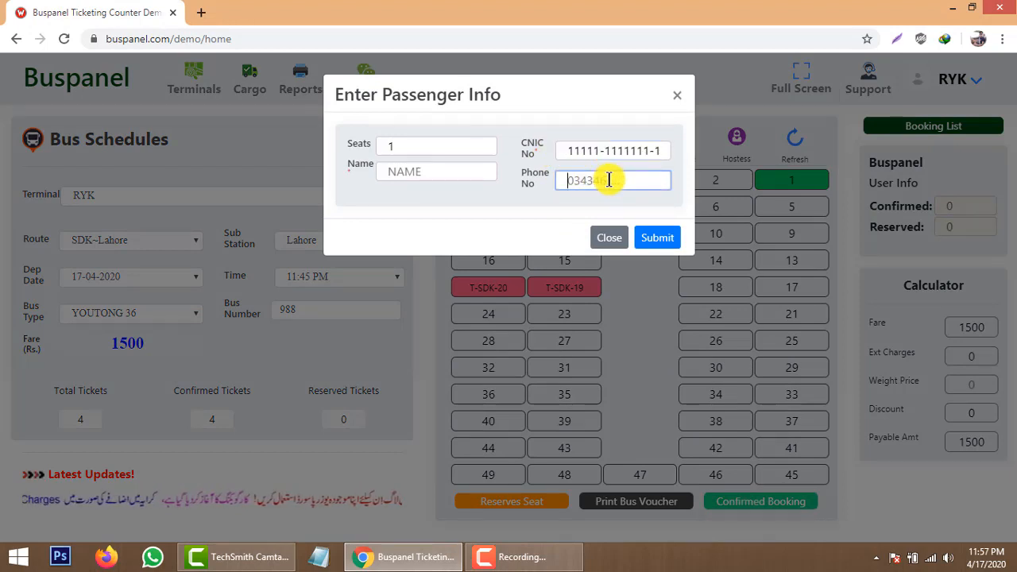
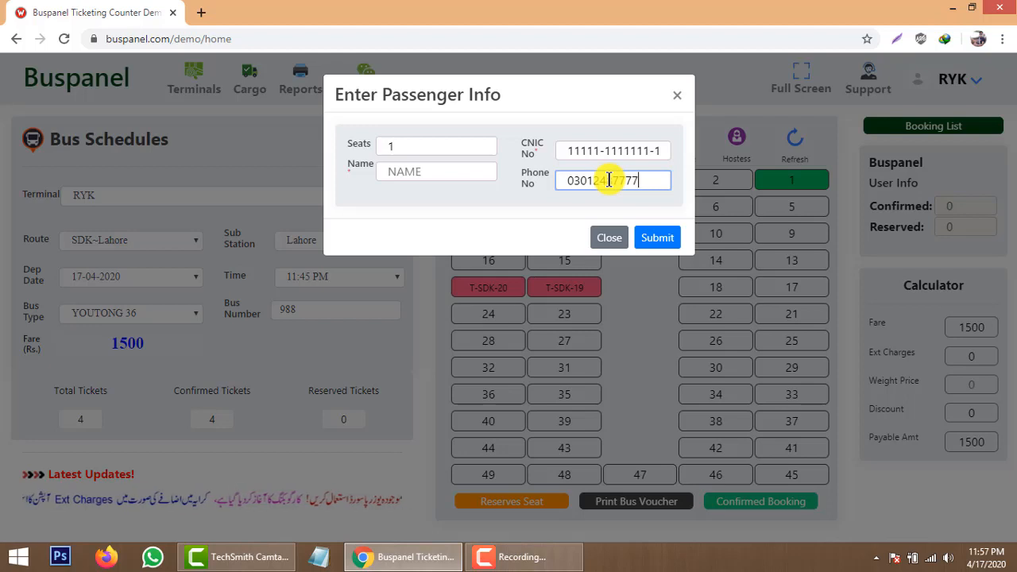
click(419, 175)
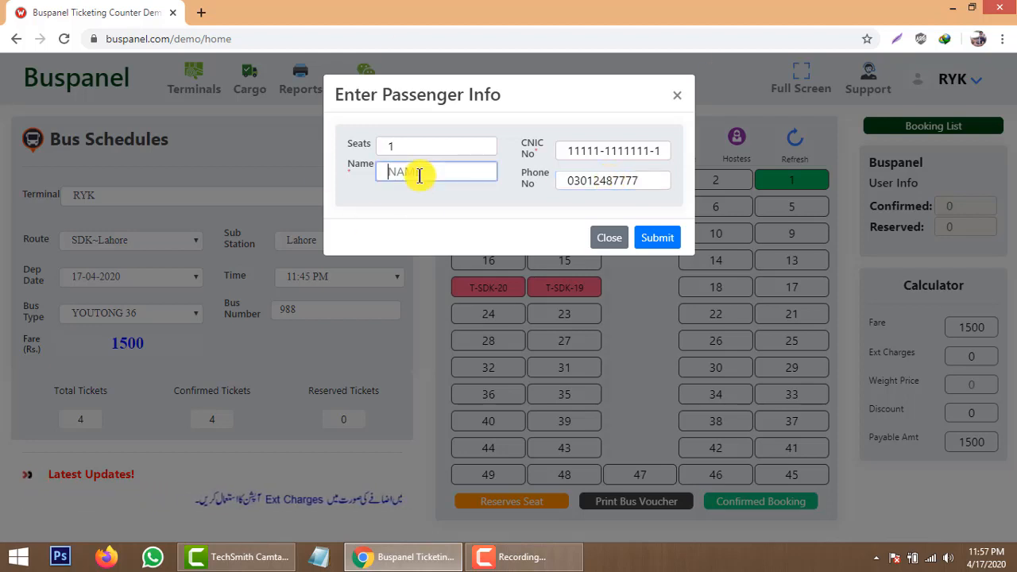
text(AHMED)
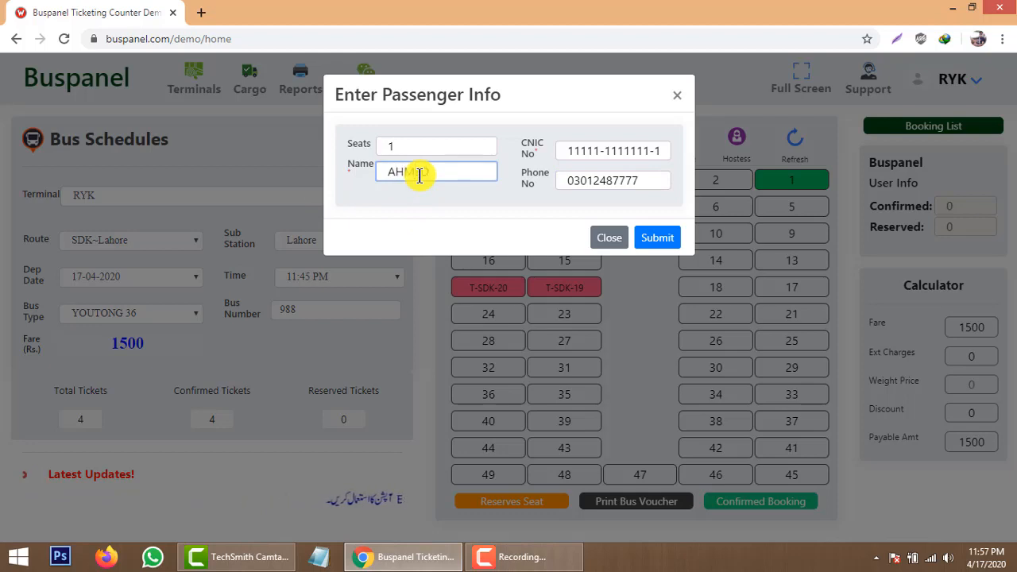
click(666, 240)
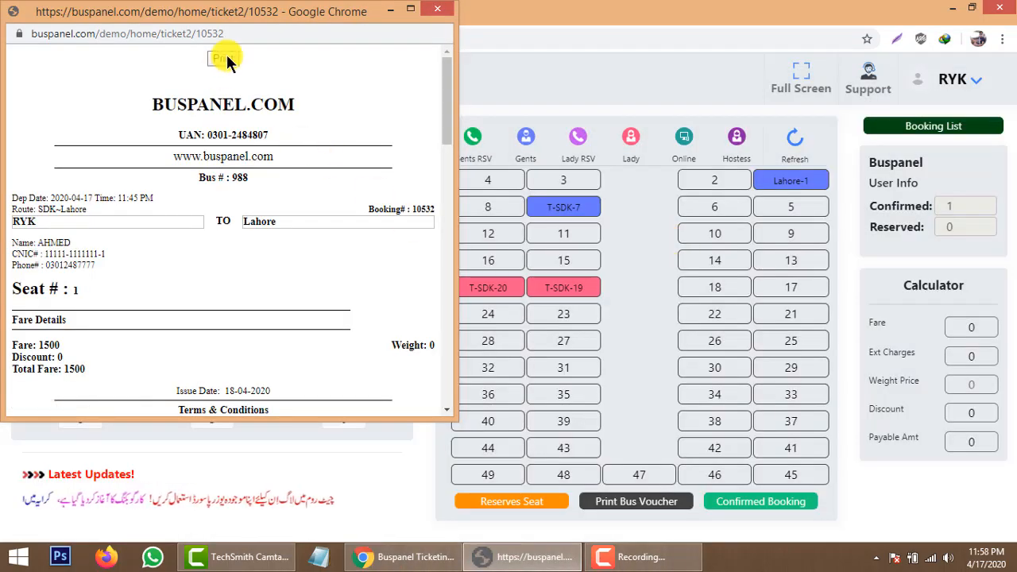
Close the ticket window, returning to the seat map with seat Lahore-1 booked and five confirmed tickets.
drag(448, 100, 392, 79)
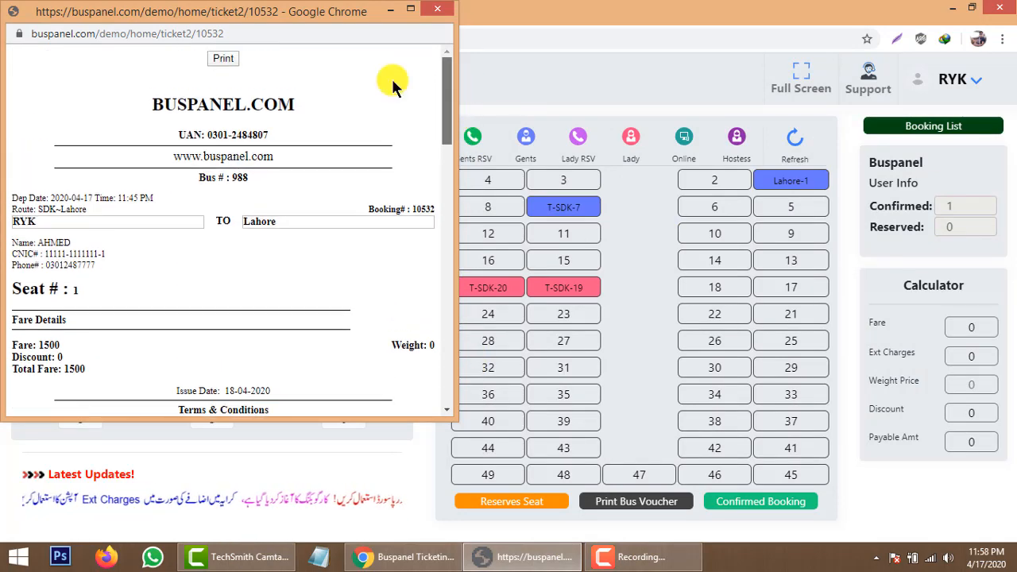
click(447, 11)
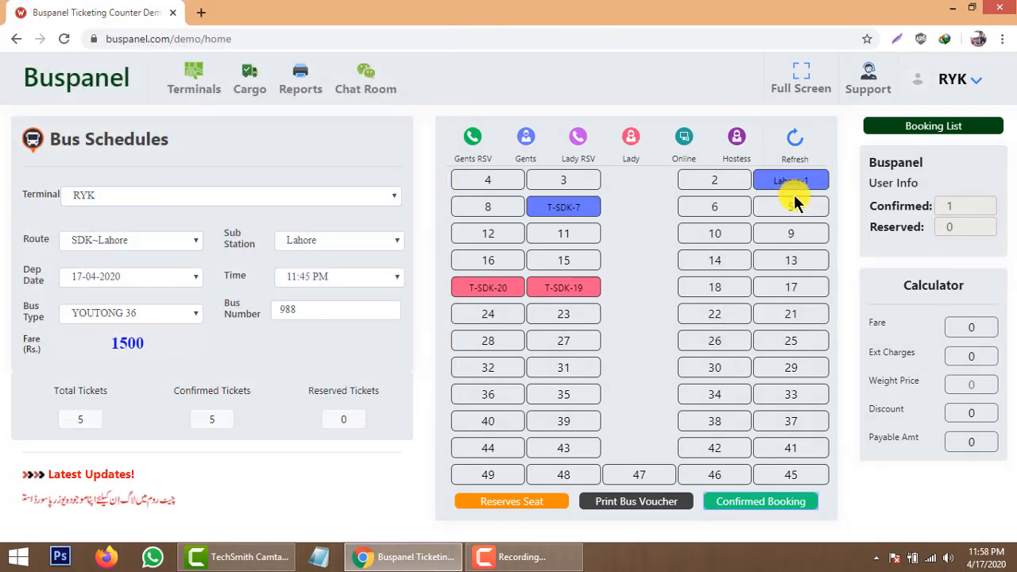
mouse_move(795, 190)
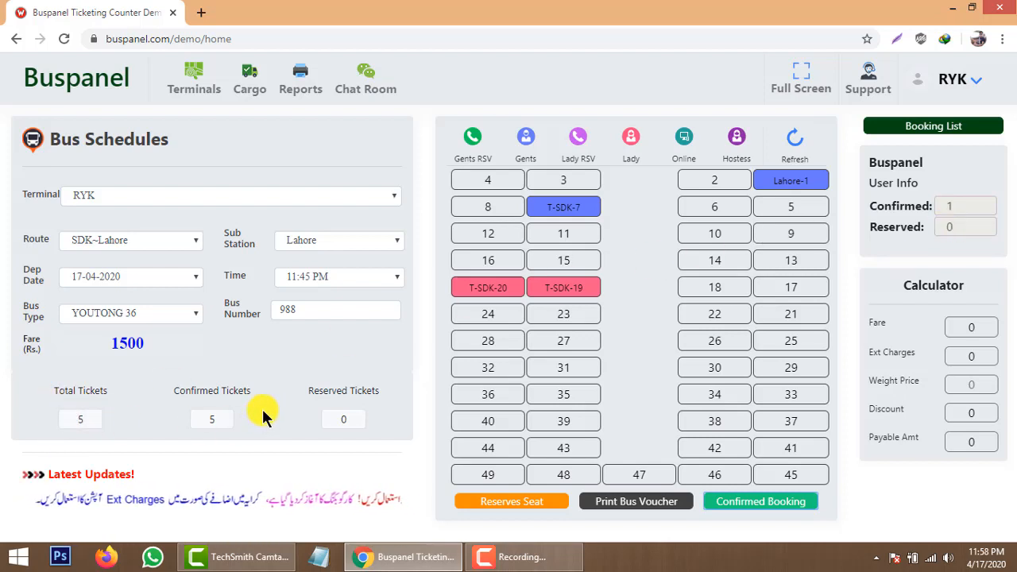
Review the bus 988 booking summary of five confirmed bookings totalling 4350, then close it.
click(964, 125)
scroll(612, 302, down, 3)
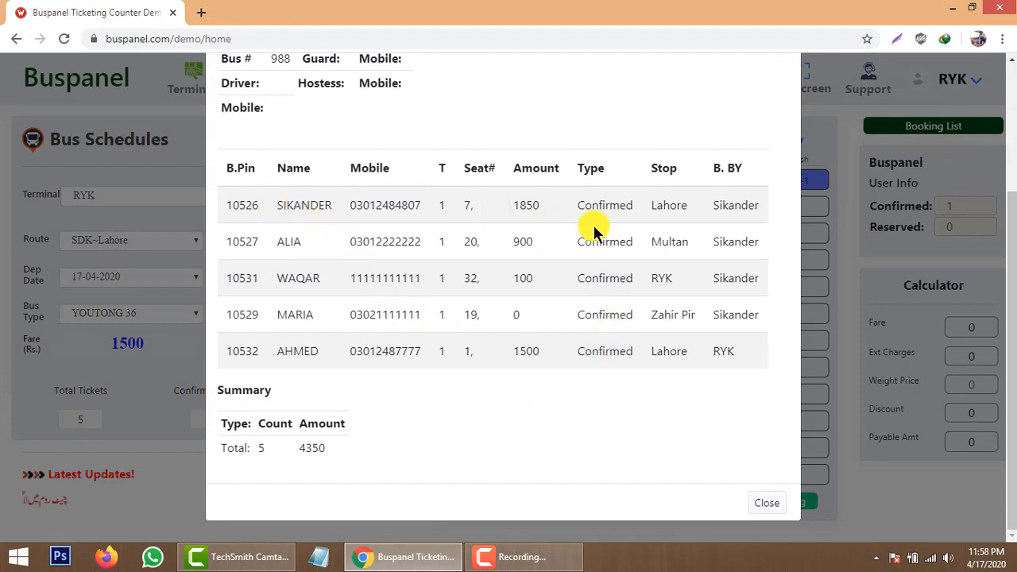
scroll(516, 326, up, 3)
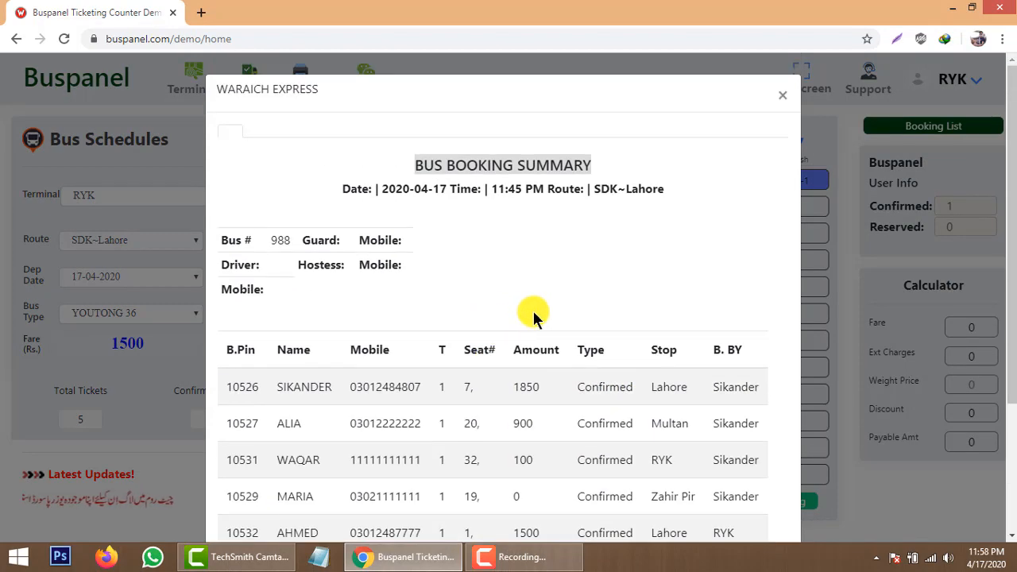
scroll(540, 318, down, 3)
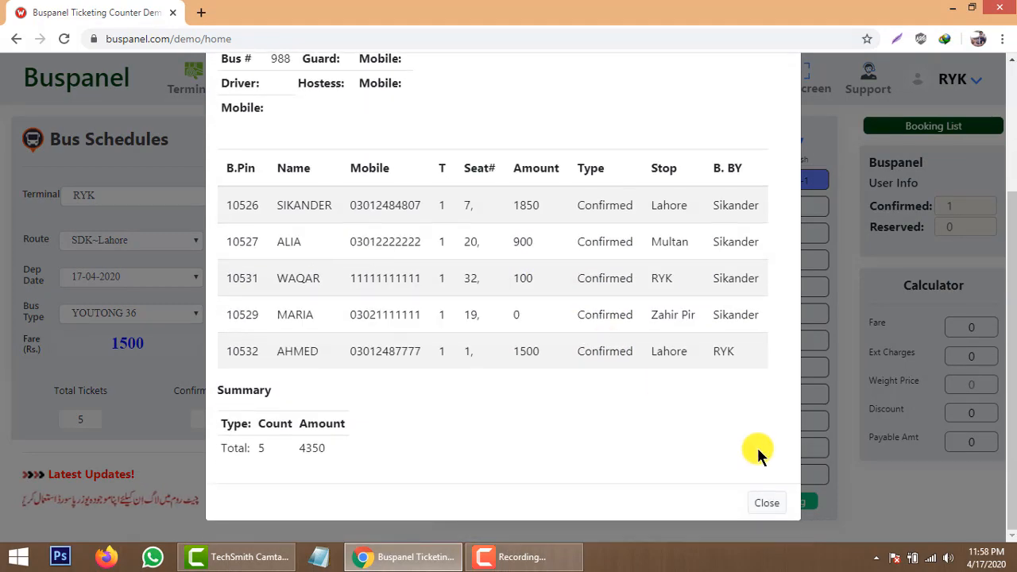
click(768, 506)
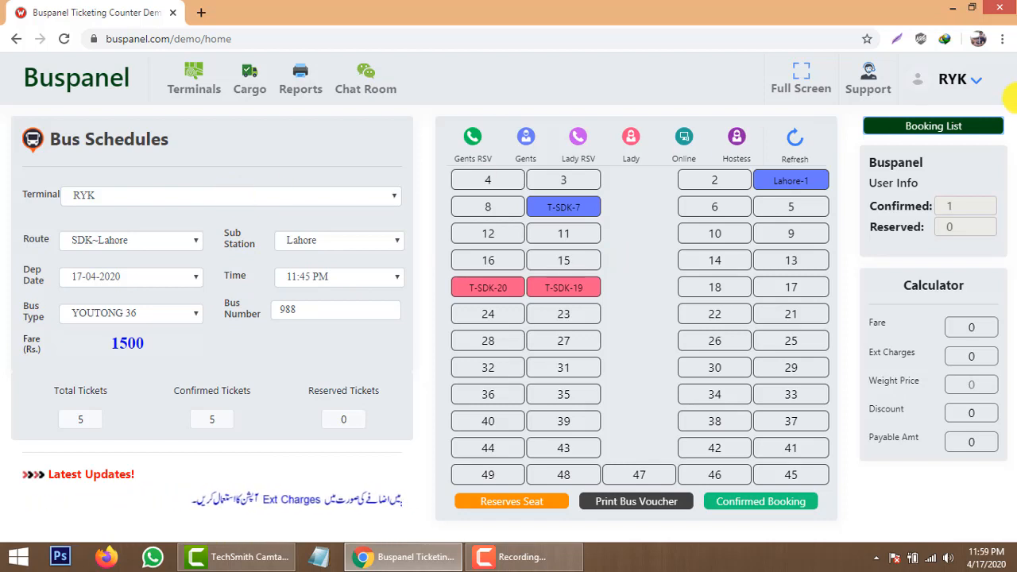
Log out of the RYK account, sign in again with the saved user ID, and select the SDK terminal.
click(980, 93)
click(964, 125)
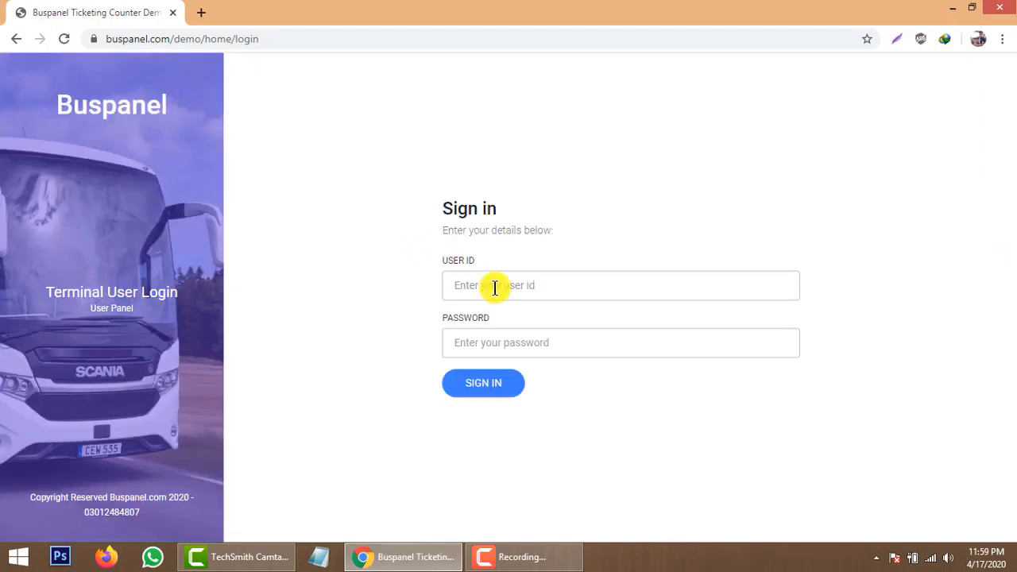
click(493, 288)
click(477, 320)
click(495, 356)
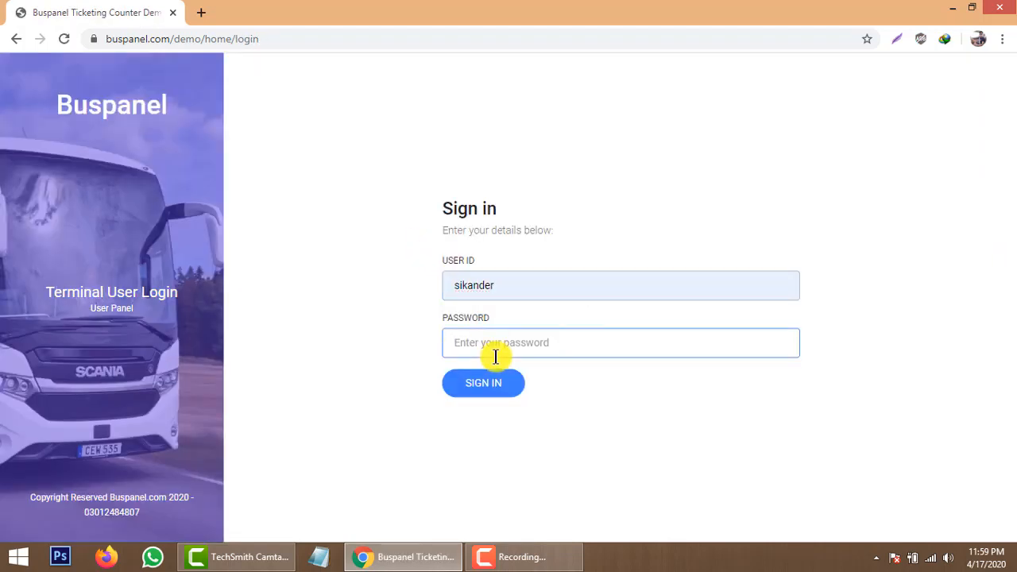
text(••)
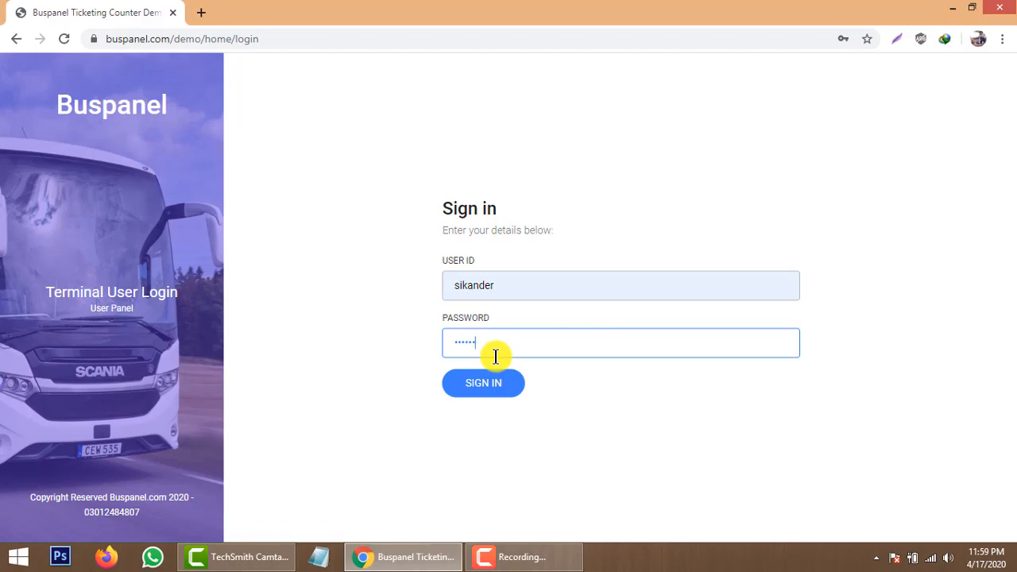
click(490, 375)
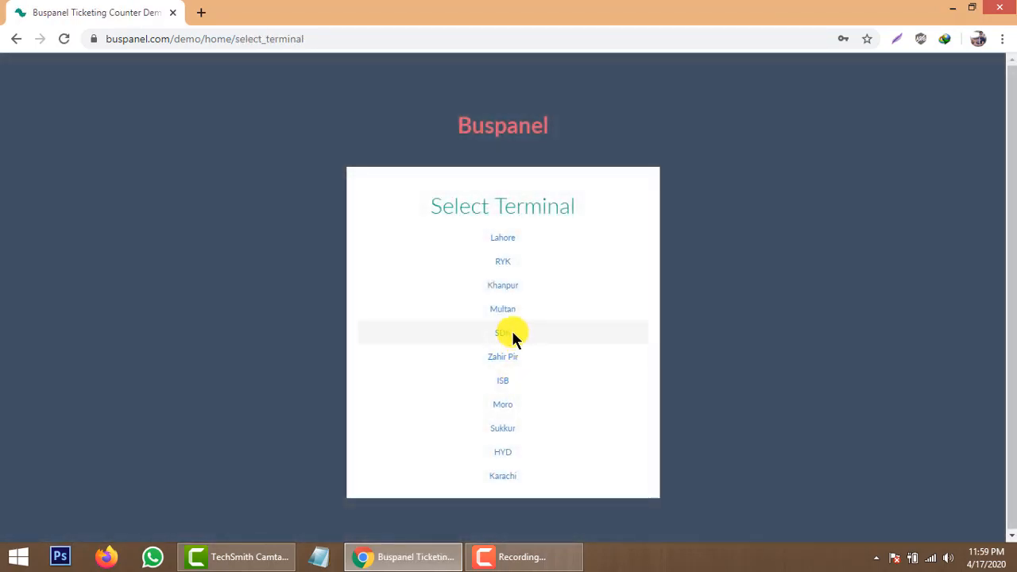
click(509, 336)
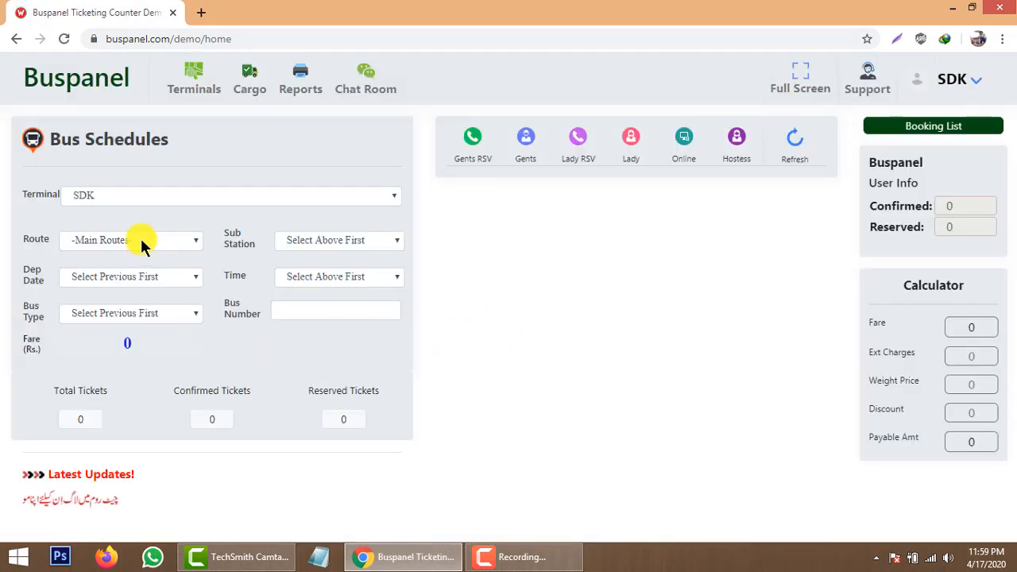
Select route SDK~Lahore, sub station Lahore, date 17-04-2020 and the 11:15 PM departure.
click(140, 239)
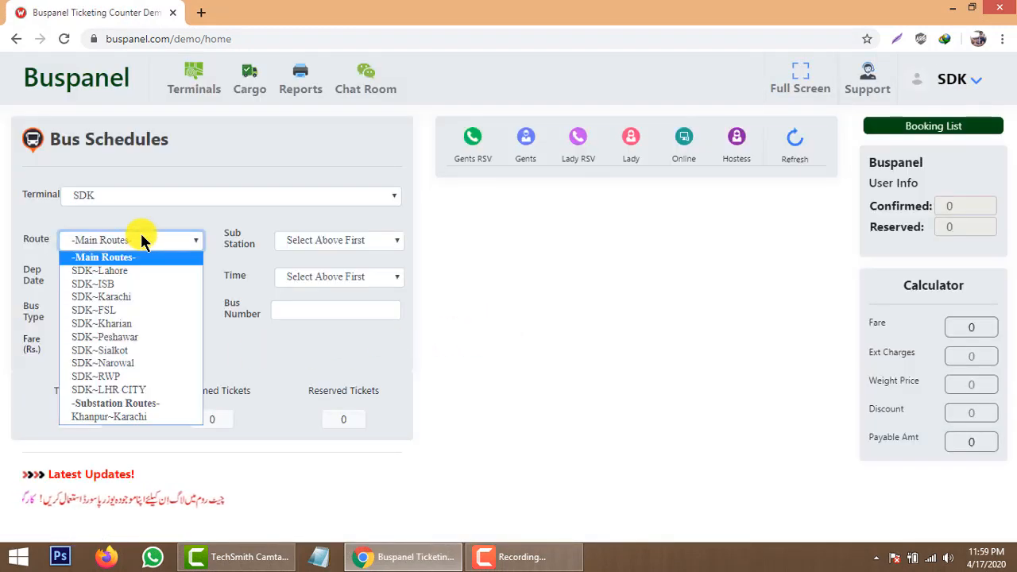
click(135, 269)
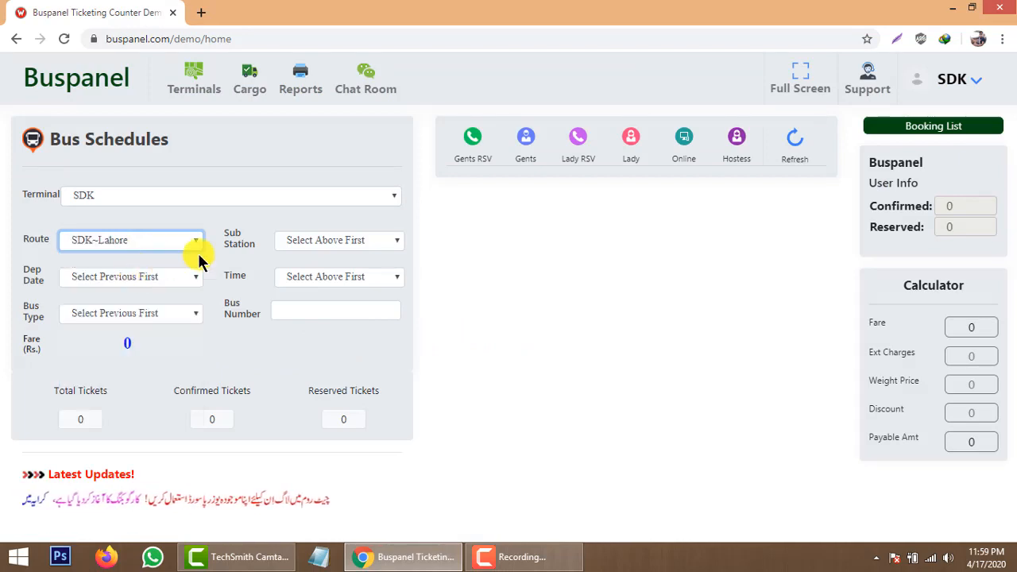
click(365, 241)
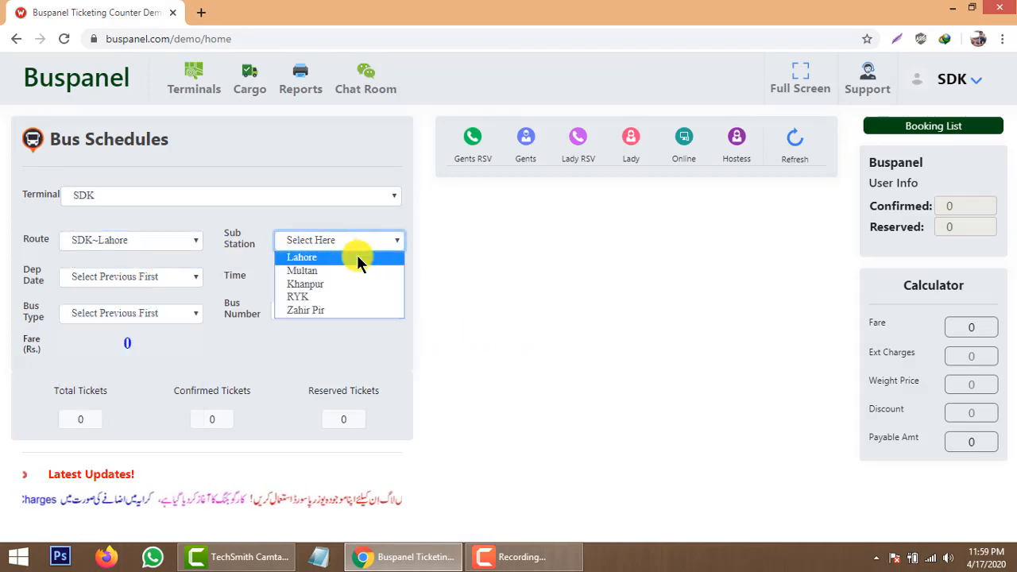
click(359, 258)
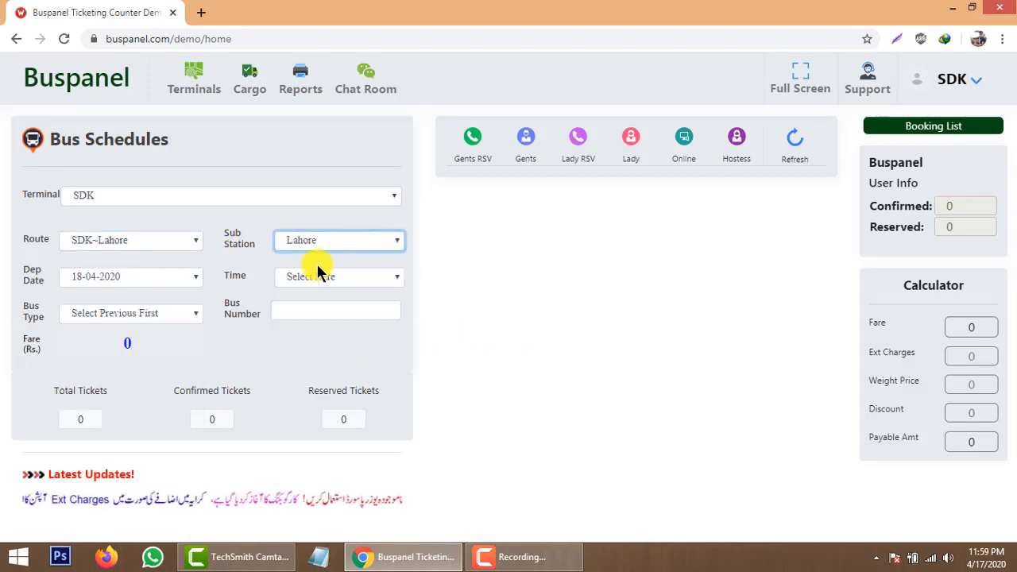
click(154, 277)
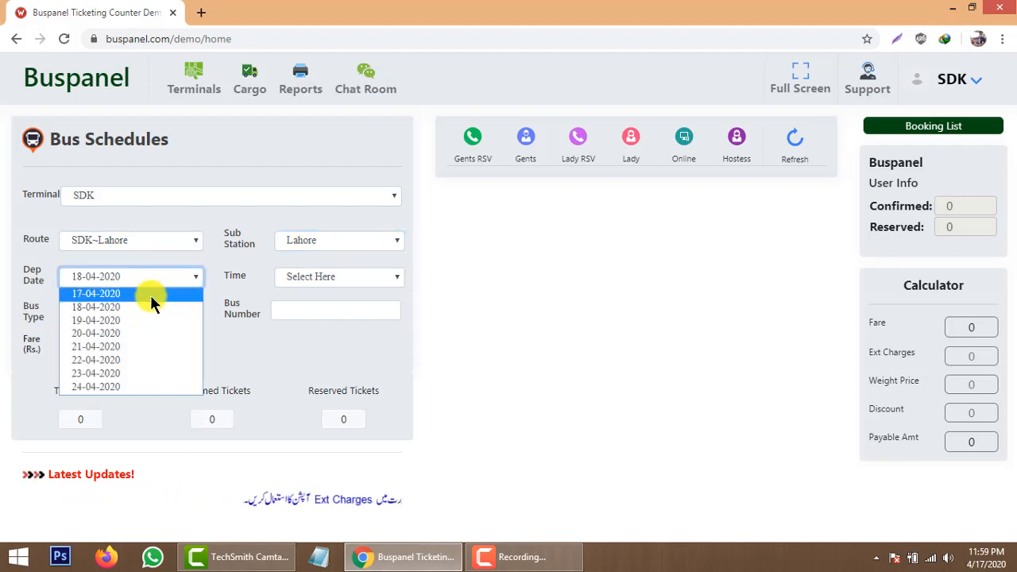
click(149, 294)
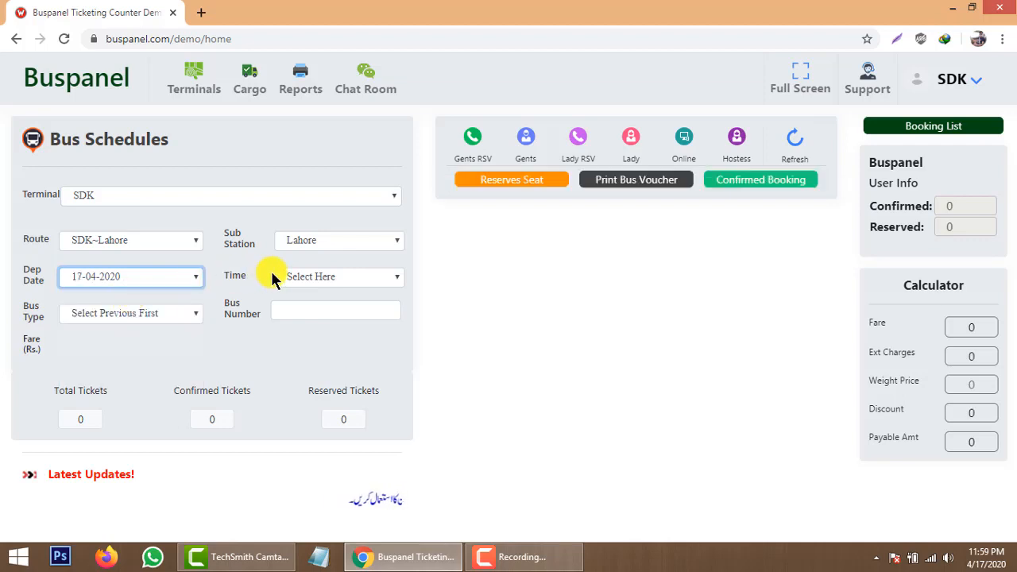
click(320, 274)
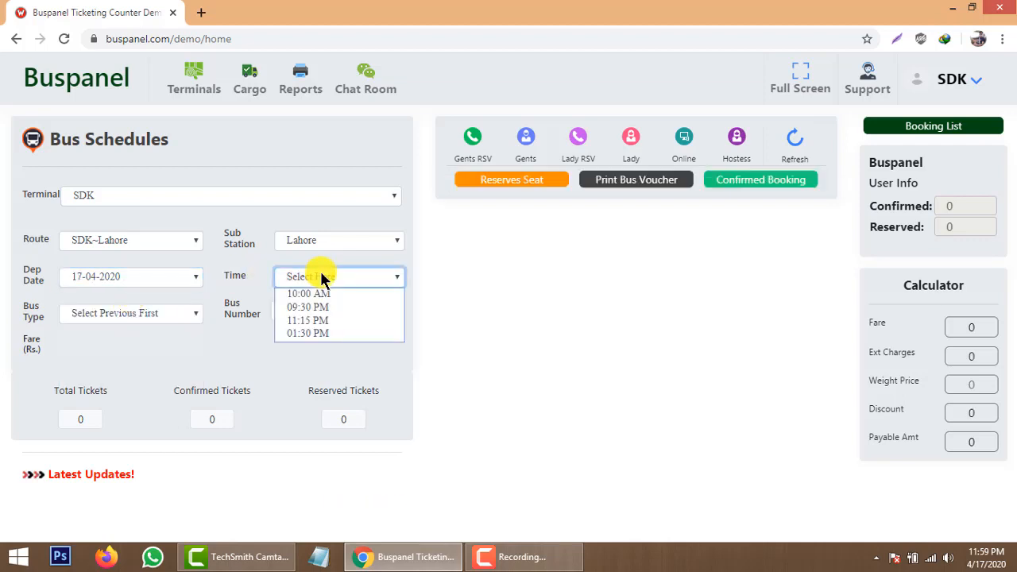
click(314, 320)
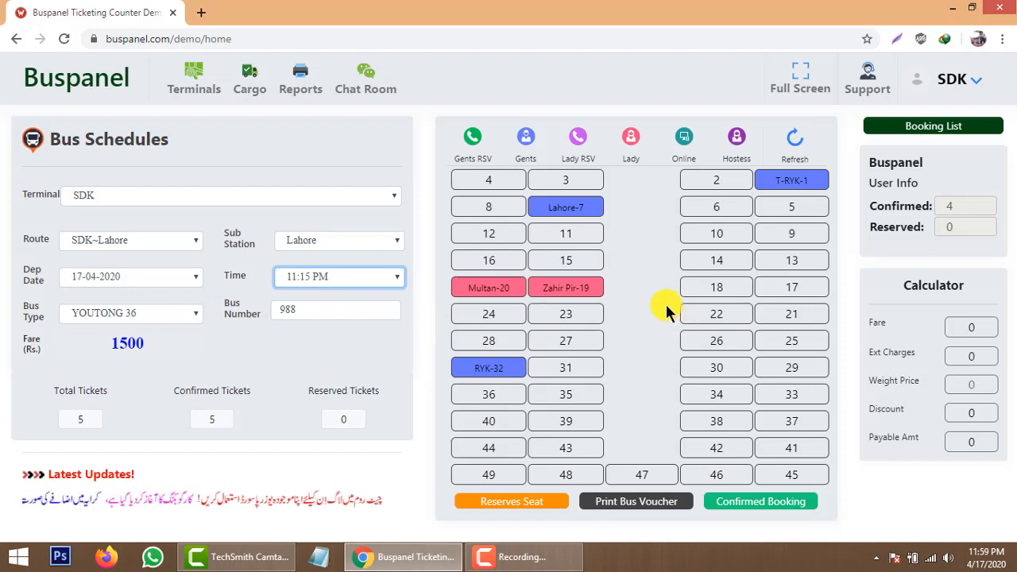
mouse_move(805, 181)
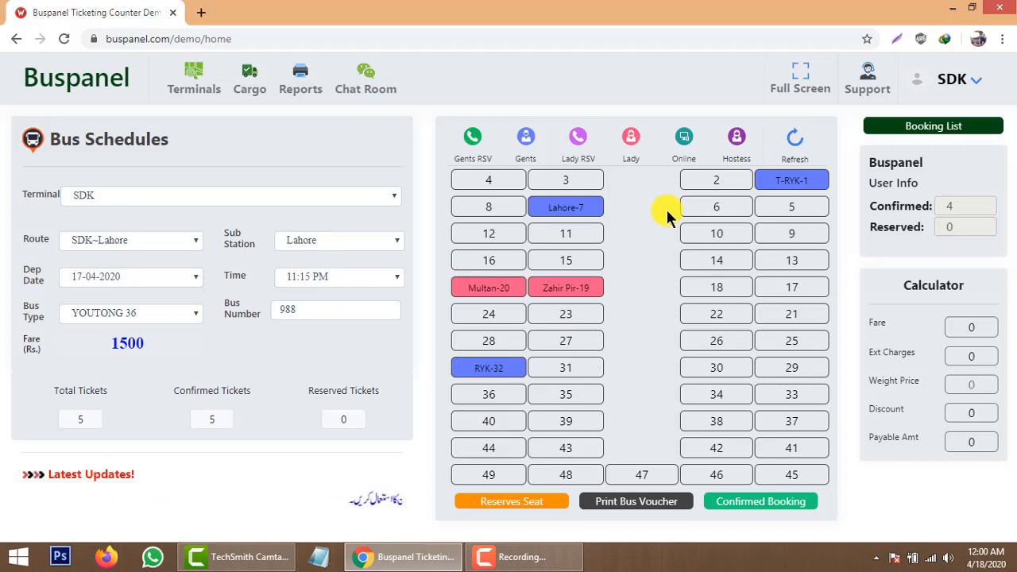
Start a bus voucher with a fixed terminal commission of 200 instead of a percentage.
click(646, 502)
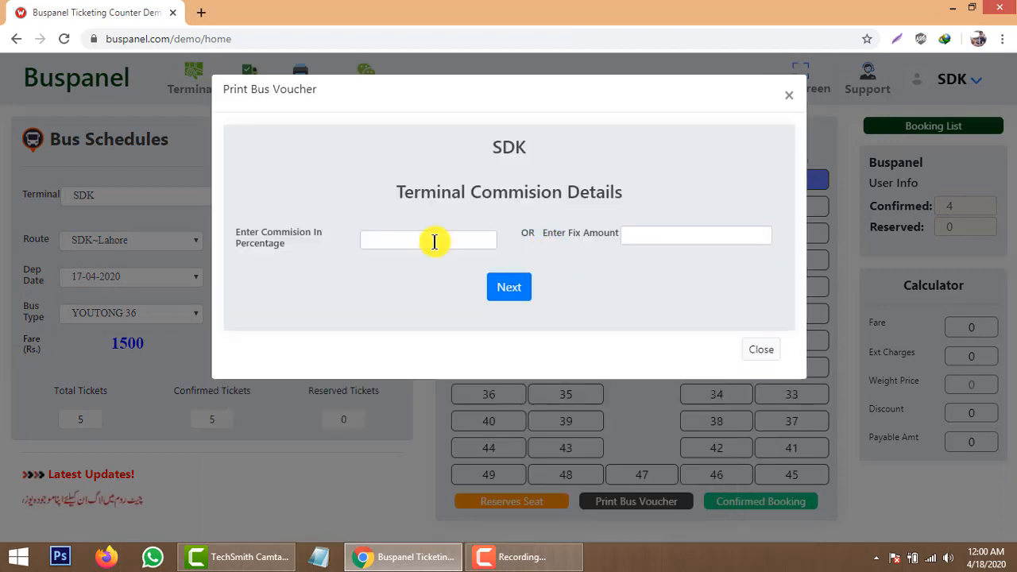
click(434, 244)
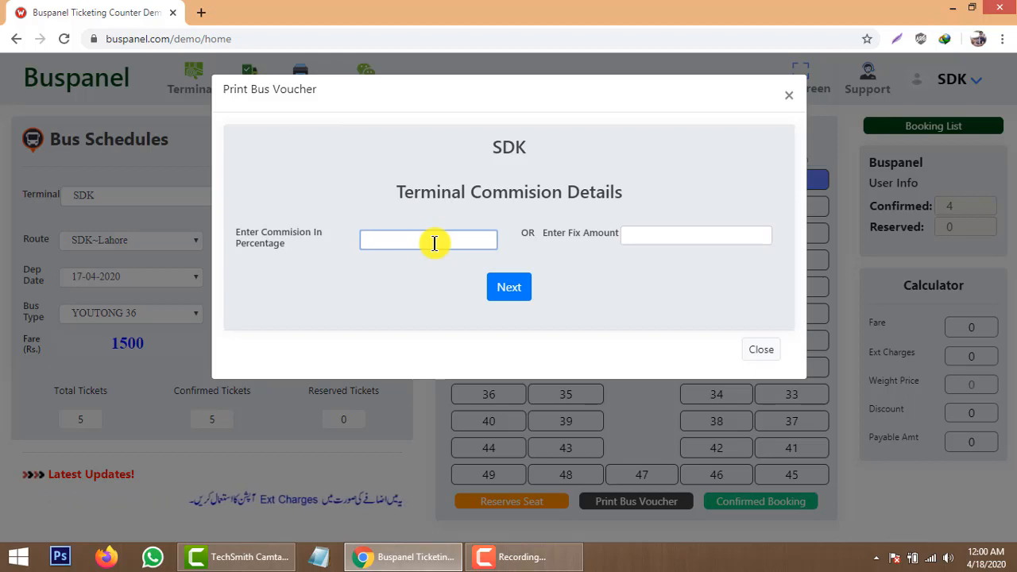
text(10)
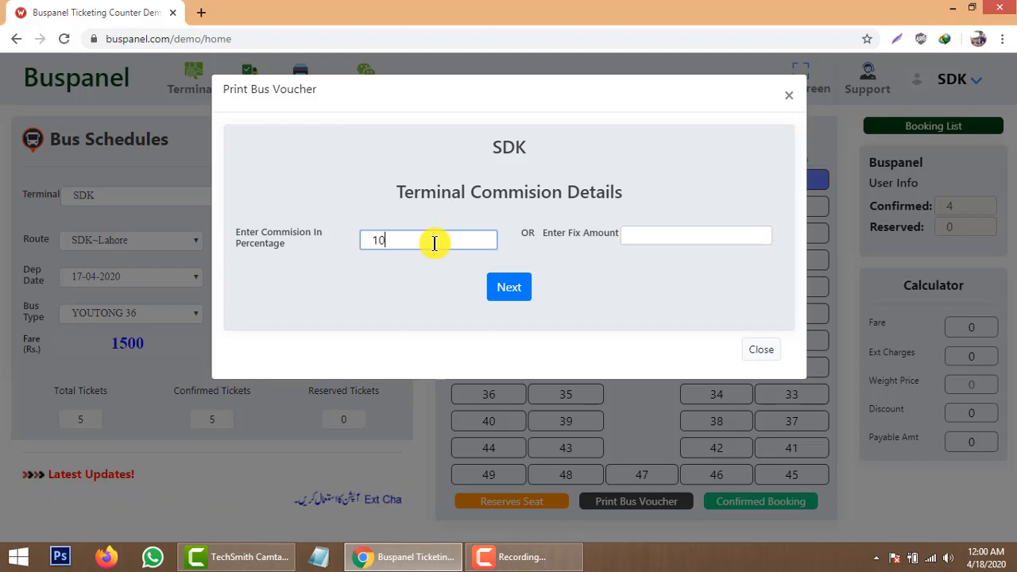
key(BackSpace)
key(BackSpace)
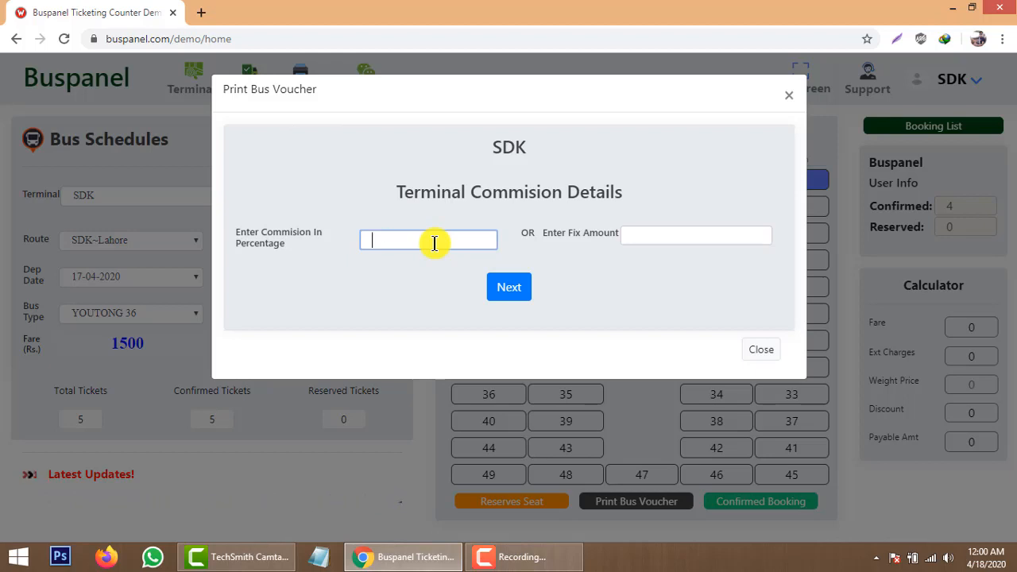
key(Tab)
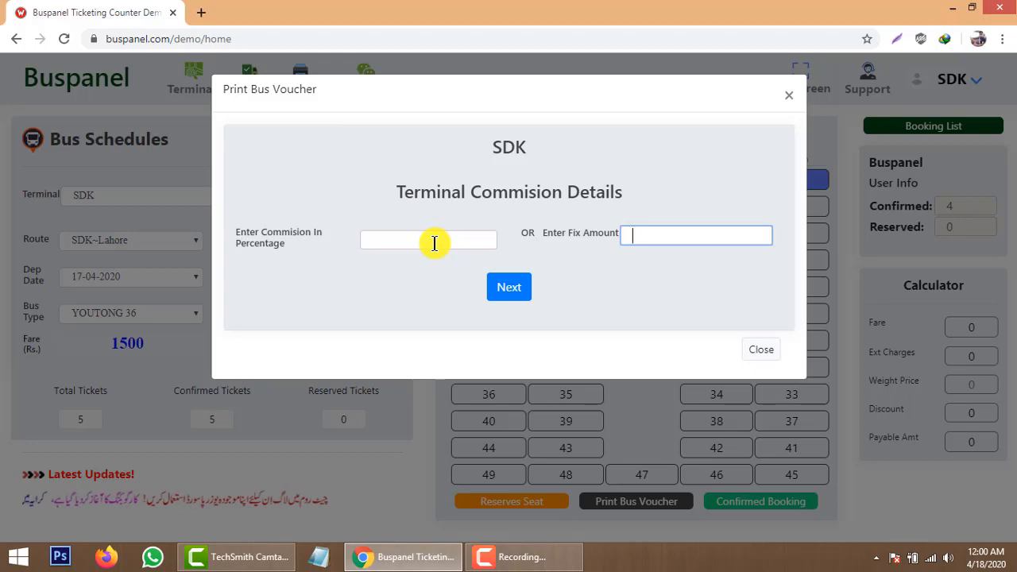
text(200)
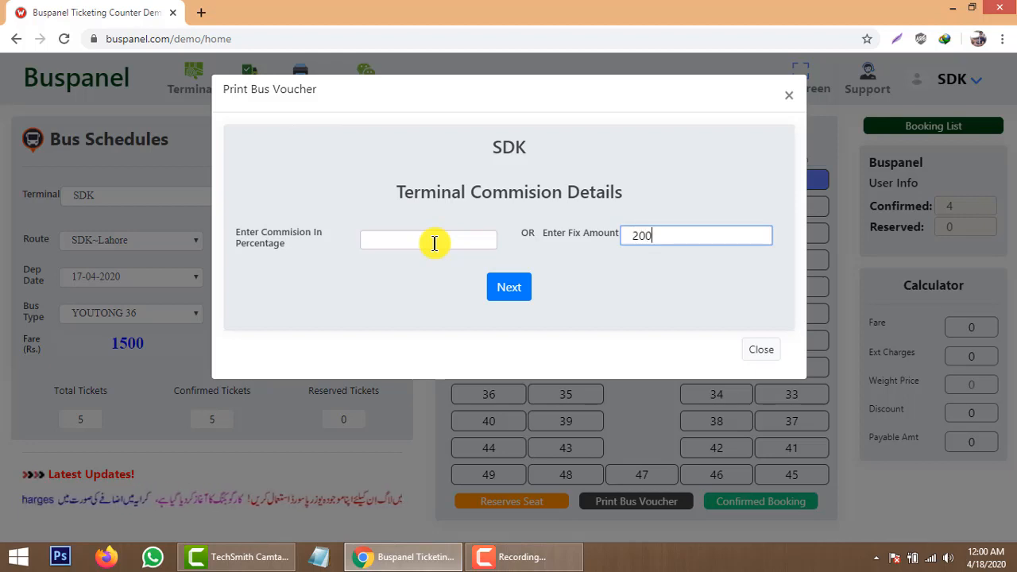
click(516, 294)
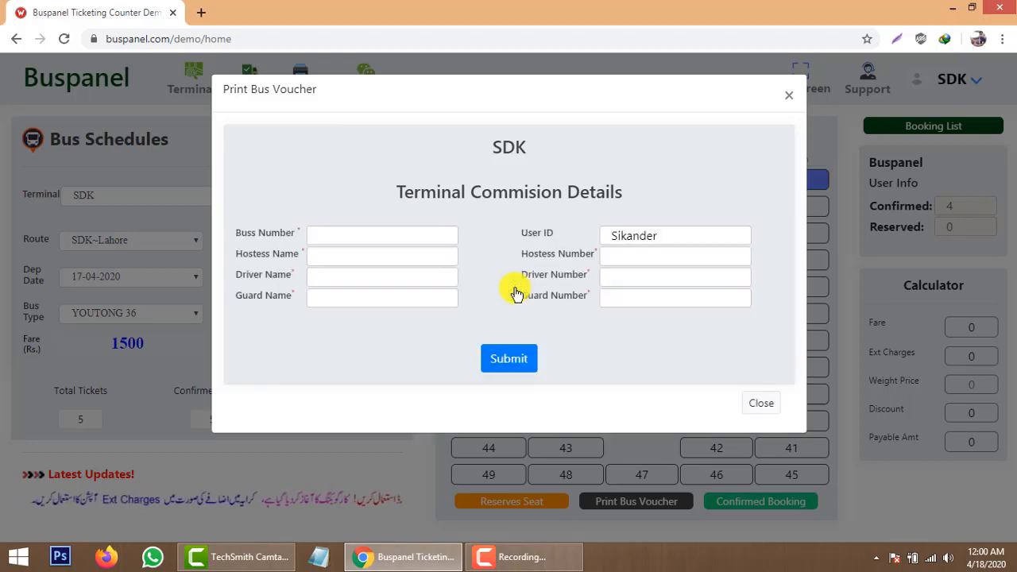
Enter bus number 112233 and accept the bus number update confirmation.
click(389, 237)
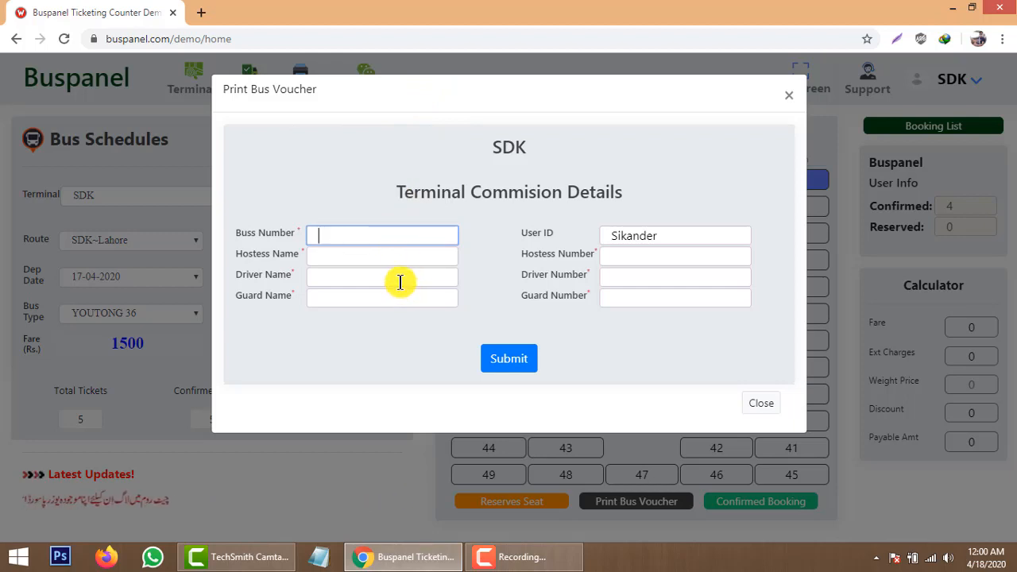
text(112233)
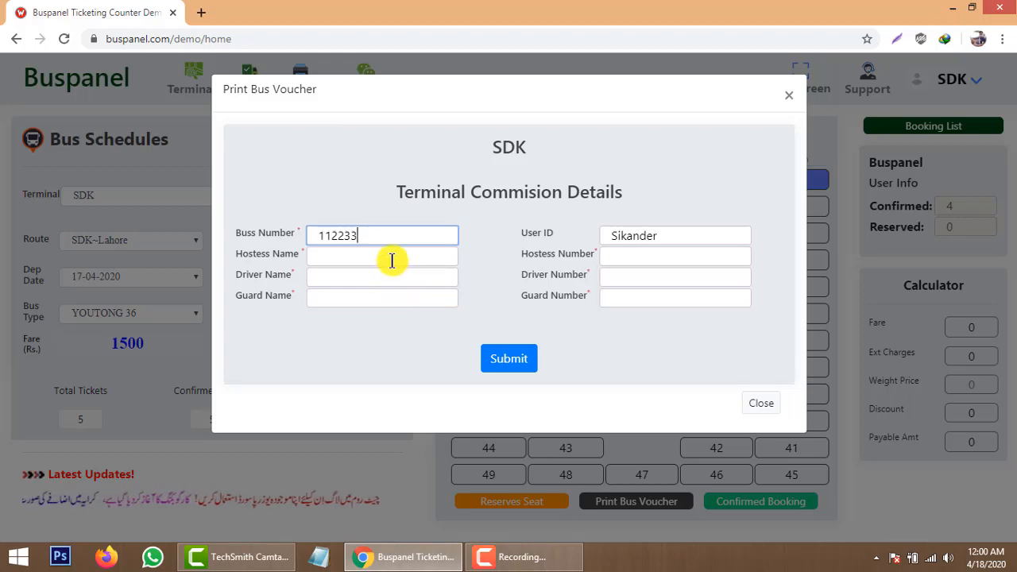
click(392, 258)
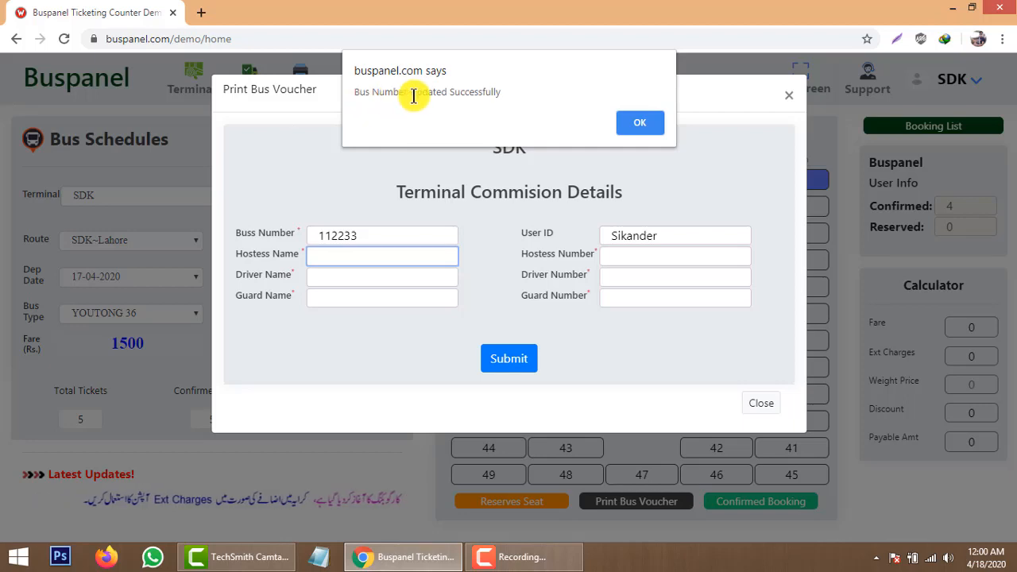
click(624, 127)
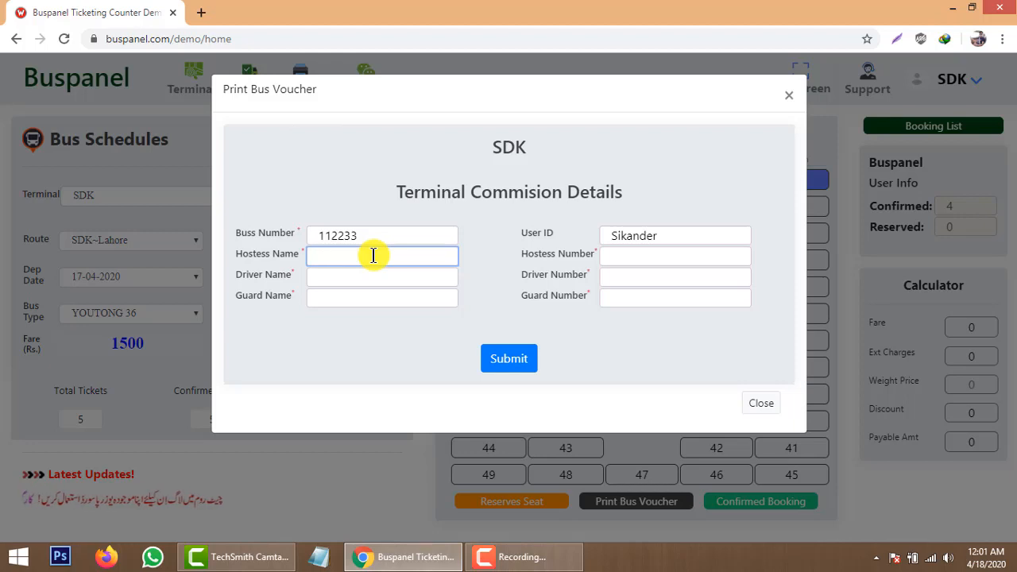
Fill in the hostess, driver and guard names.
text(MARIA)
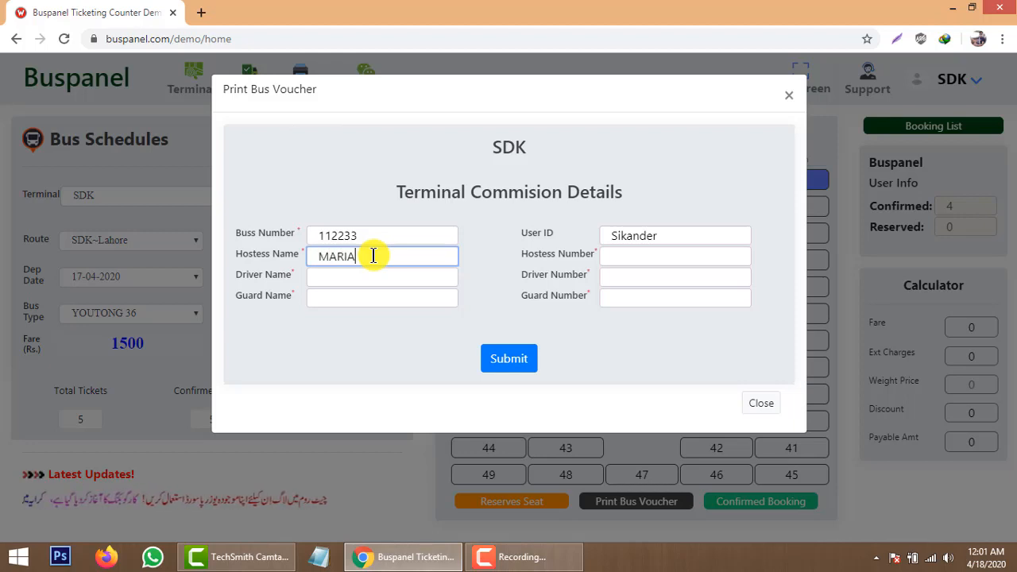
click(369, 280)
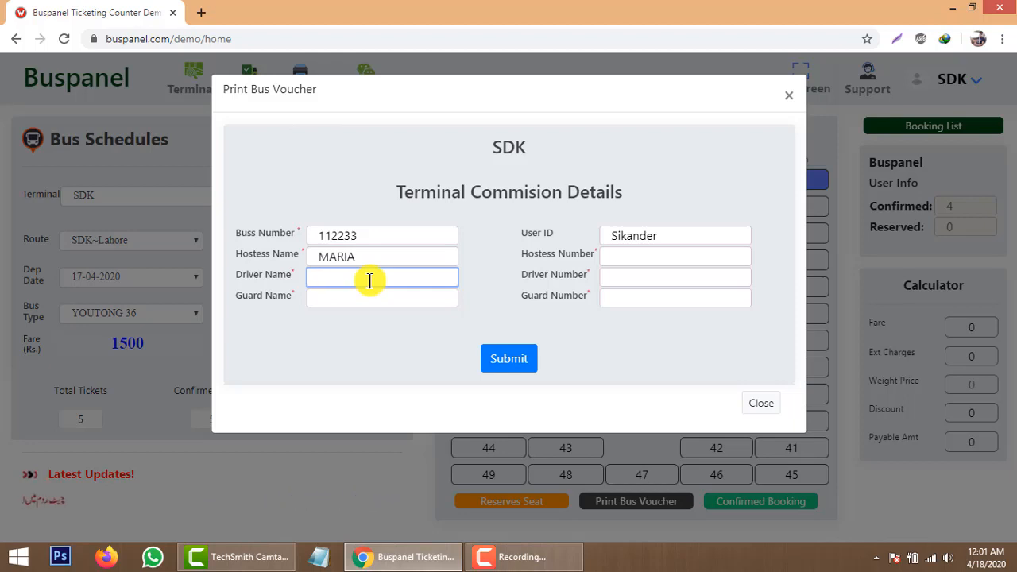
text(ALI)
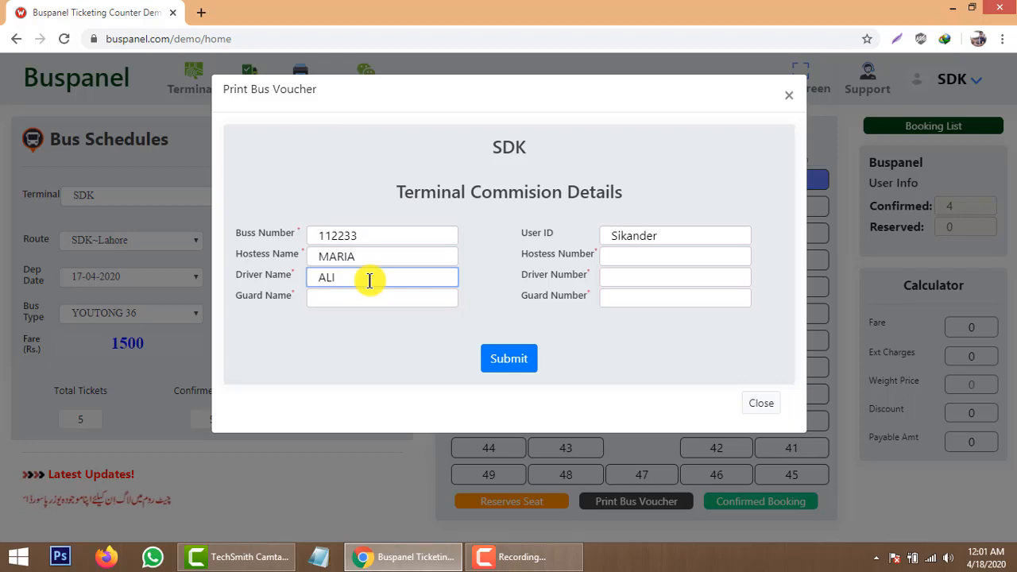
key(Tab)
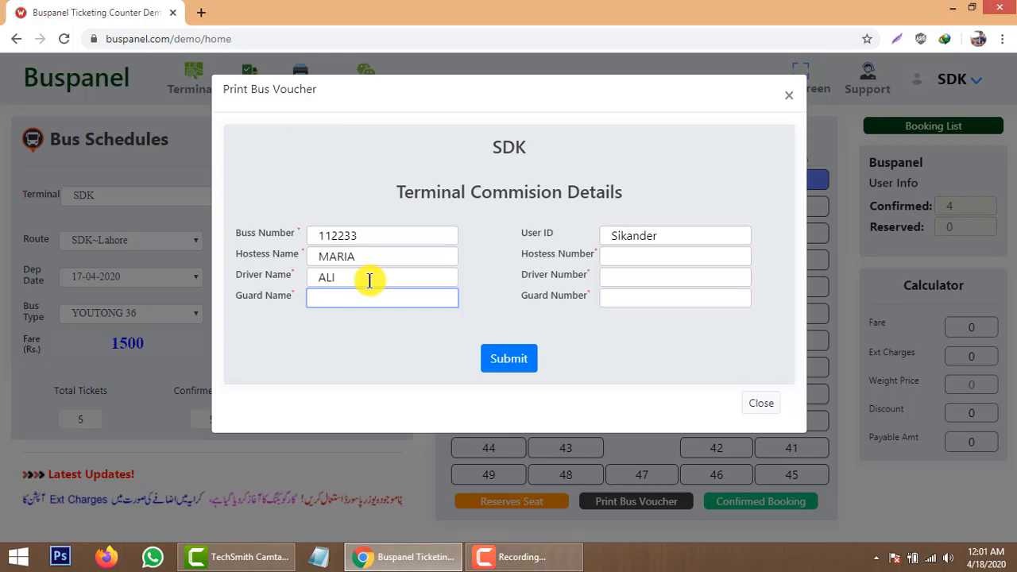
text(KASHIF)
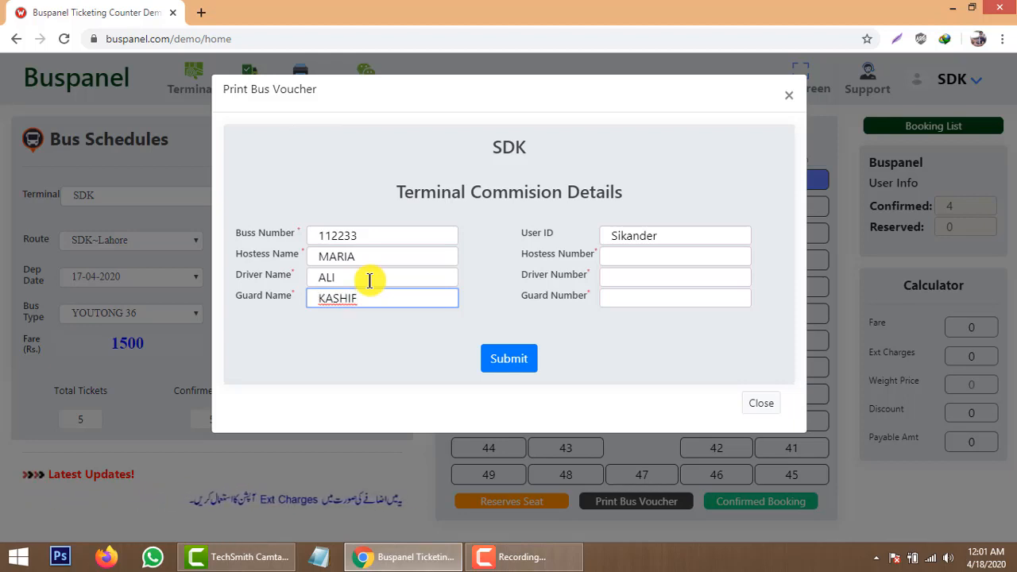
Enter the guard's mobile number, leaving the hostess and driver numbers empty.
click(661, 259)
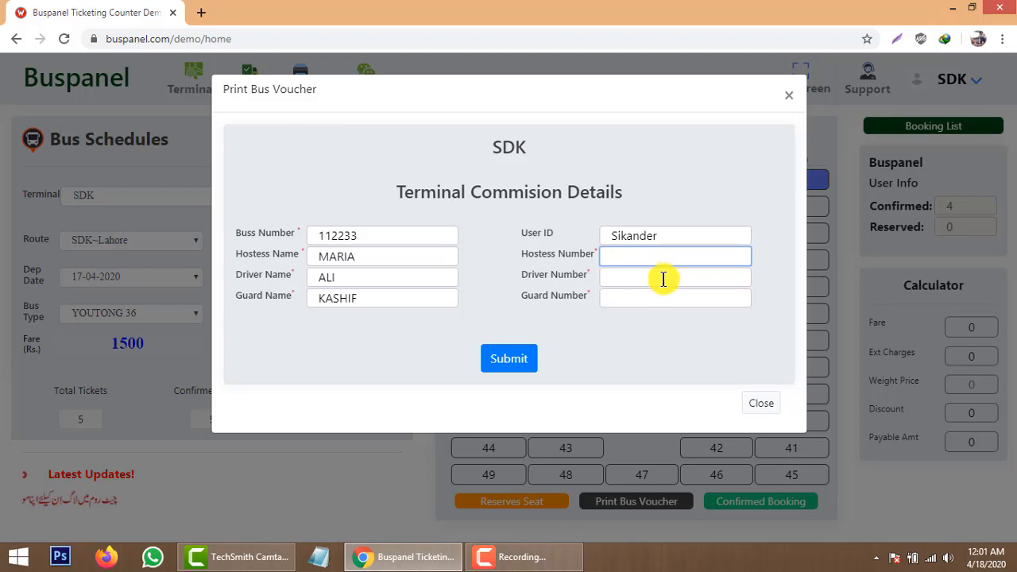
click(654, 282)
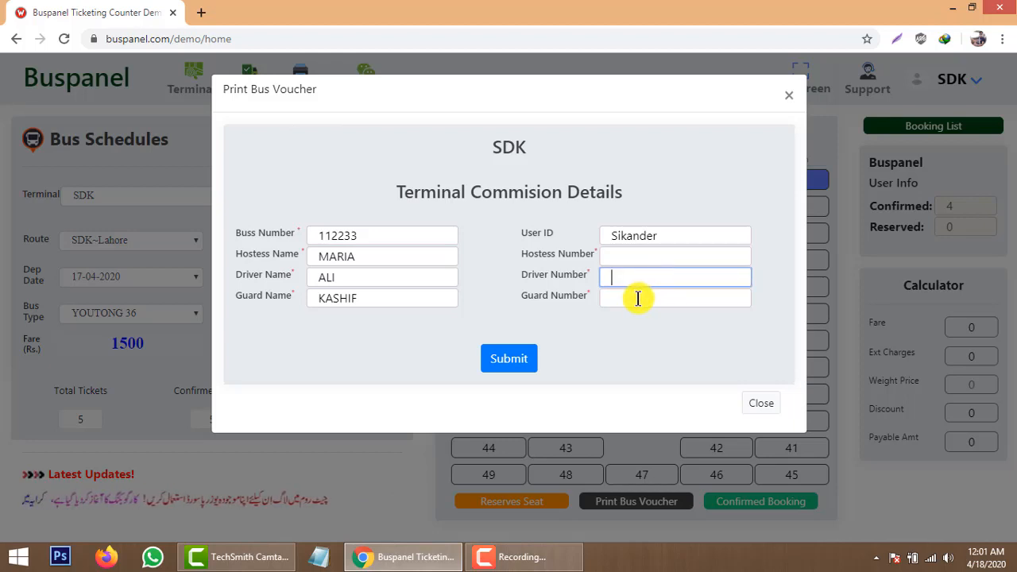
click(640, 296)
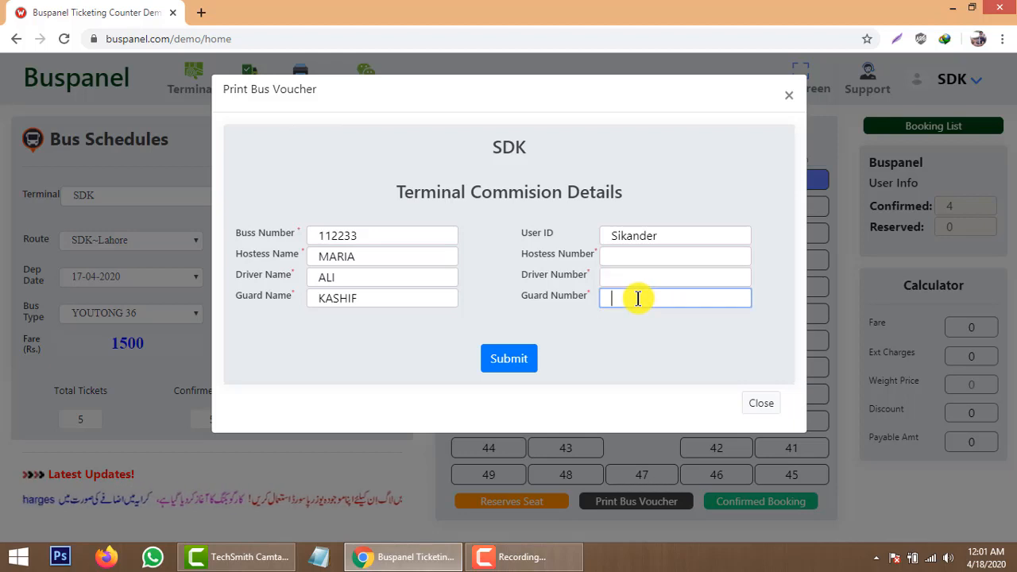
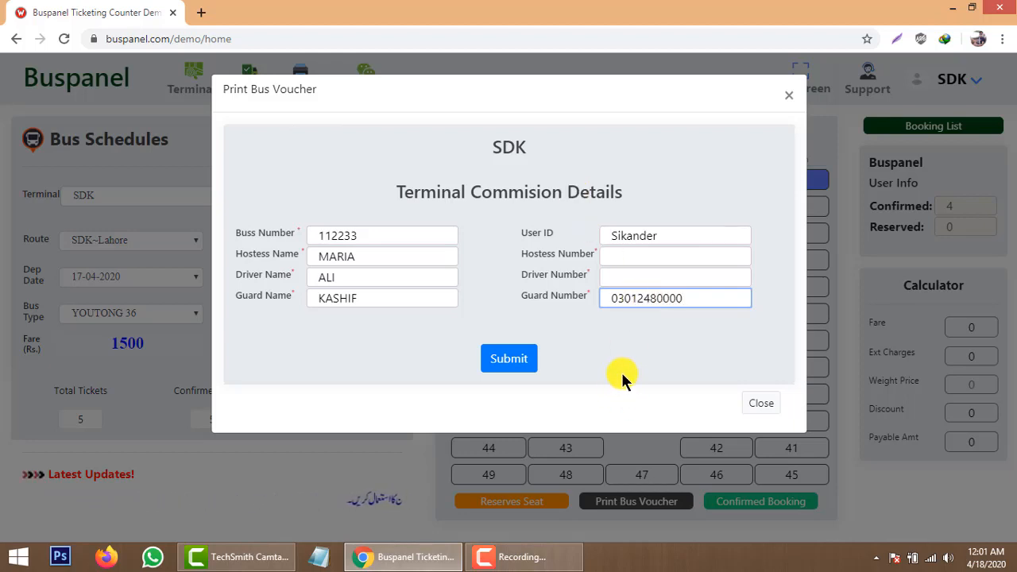
Generate the bus 112233 voucher, review its passengers and commissions, and send it to print.
click(517, 359)
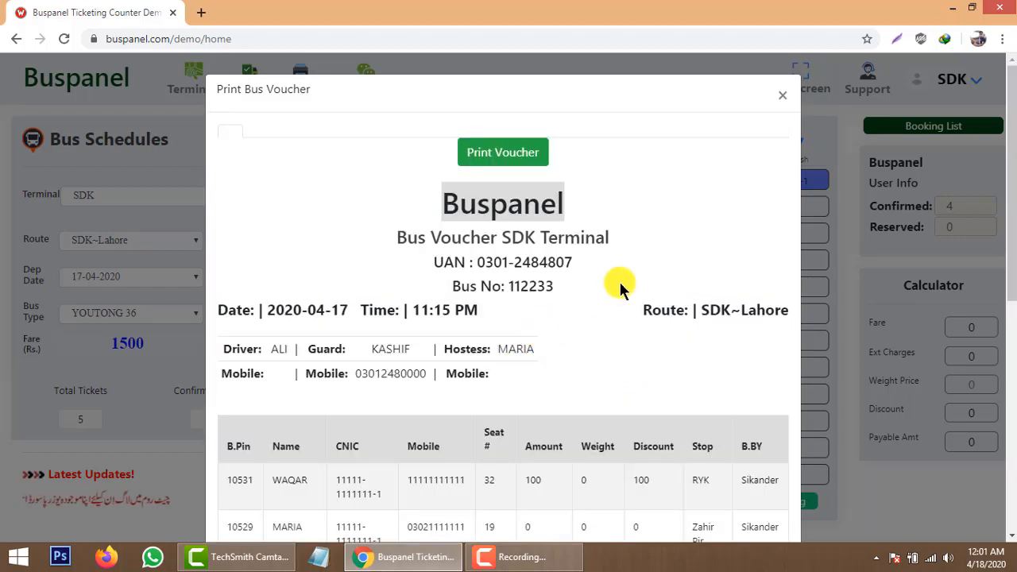
scroll(624, 302, down, 5)
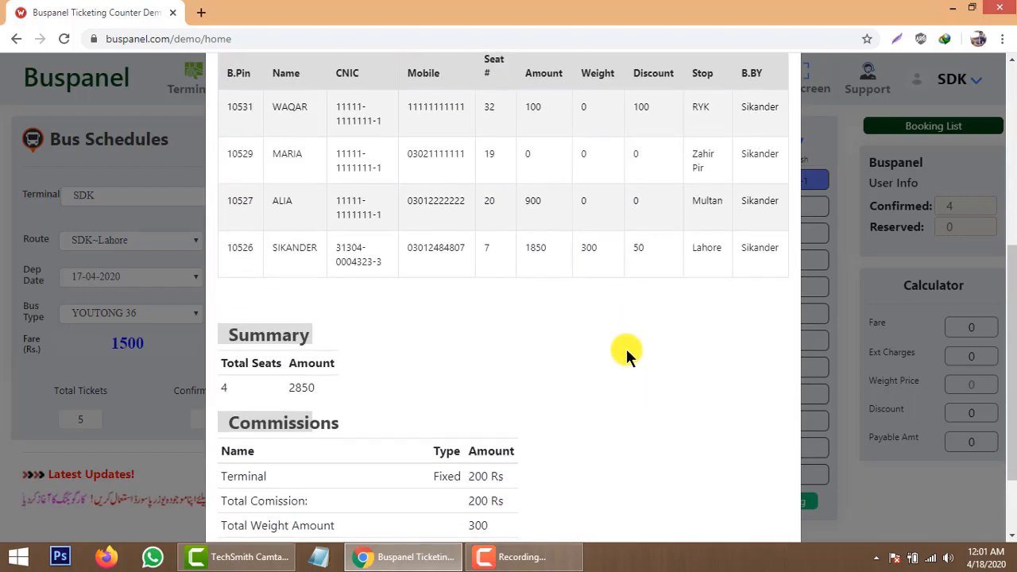
scroll(626, 349, down, 2)
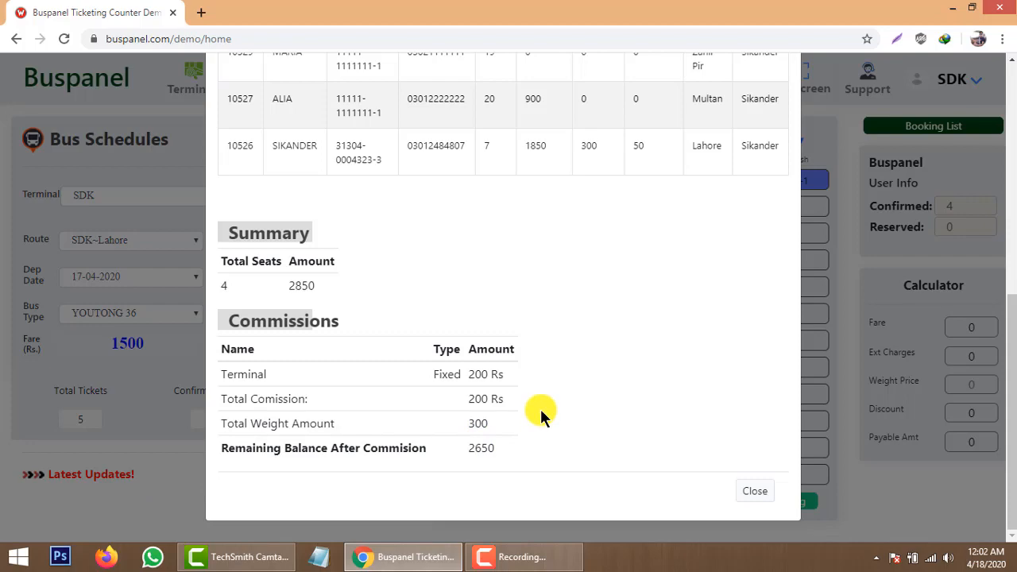
scroll(541, 409, up, 1)
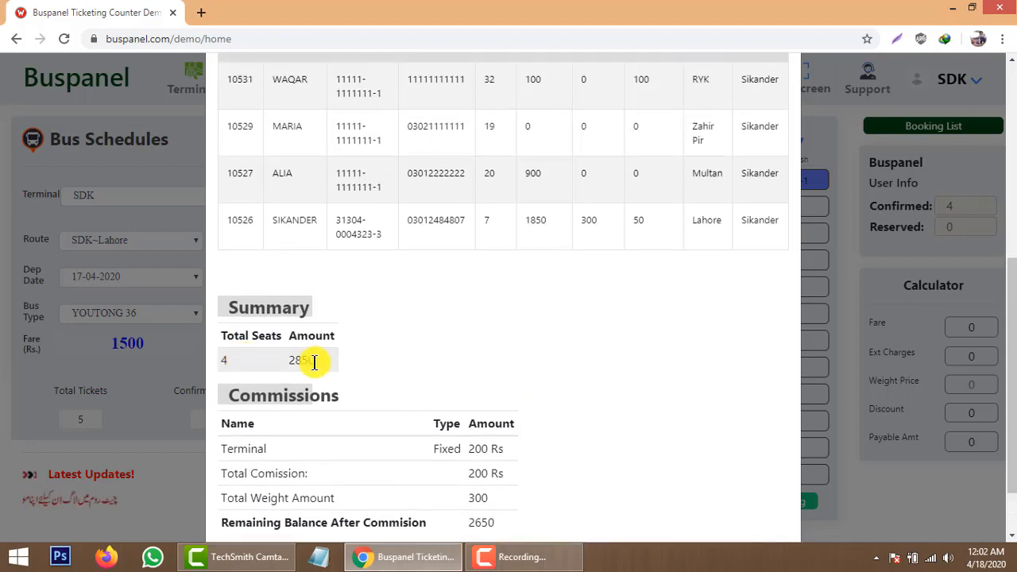
scroll(500, 372, up, 3)
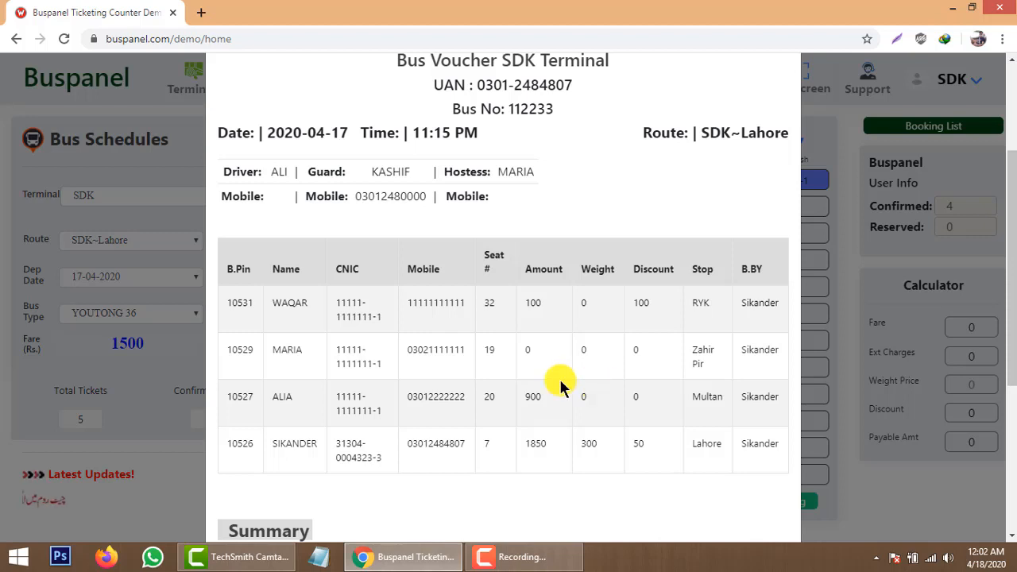
scroll(558, 386, up, 2)
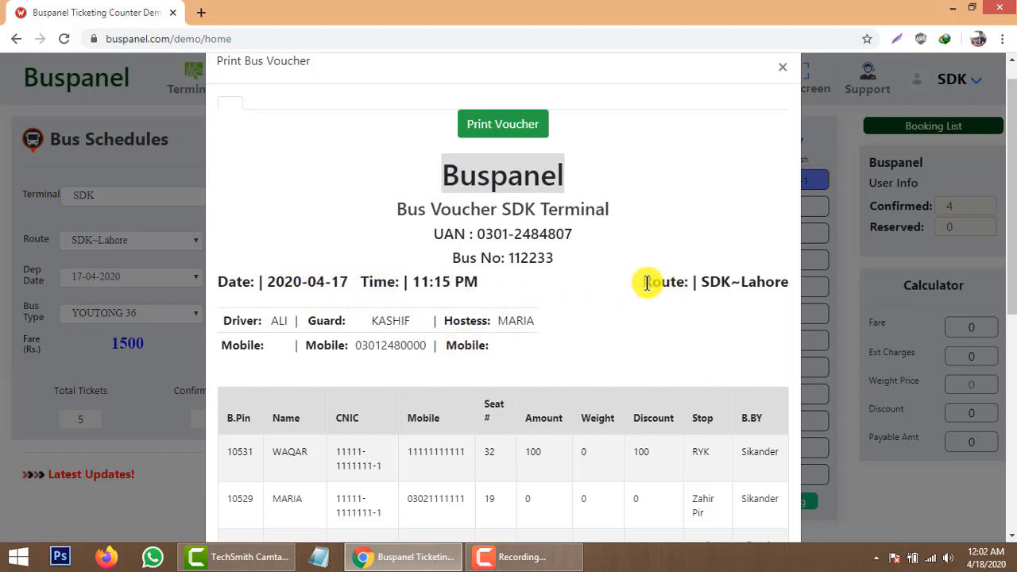
scroll(576, 359, down, 2)
scroll(576, 359, down, 5)
scroll(577, 359, up, 7)
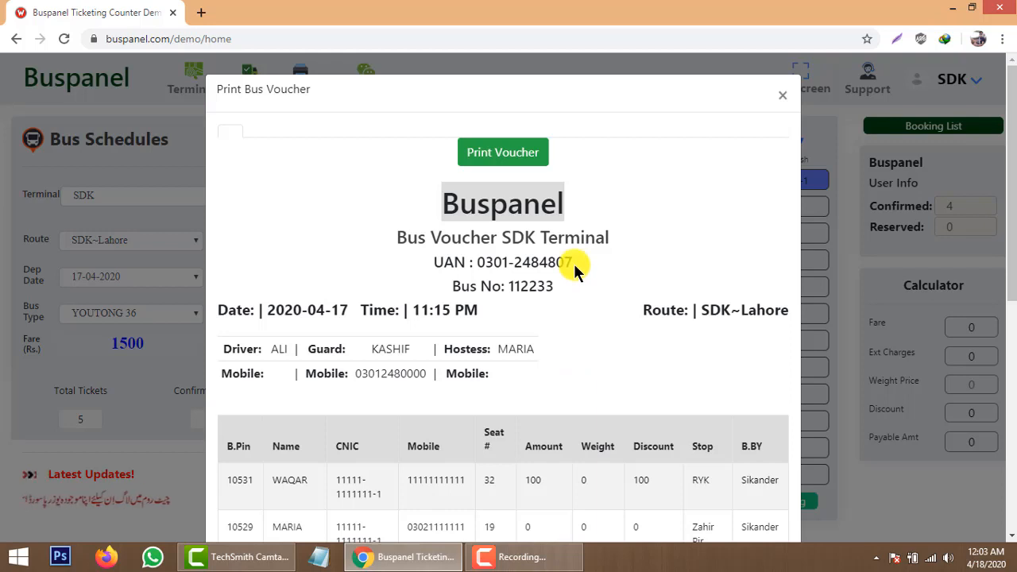
click(505, 155)
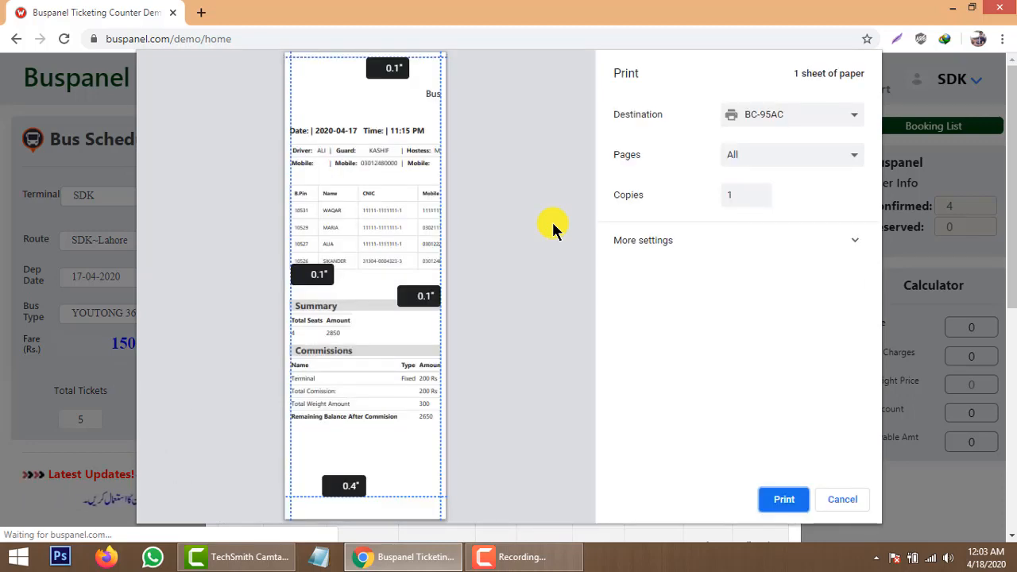
Set the print destination to the KONICA MINOLTA C368SeriesPCL printer.
click(847, 120)
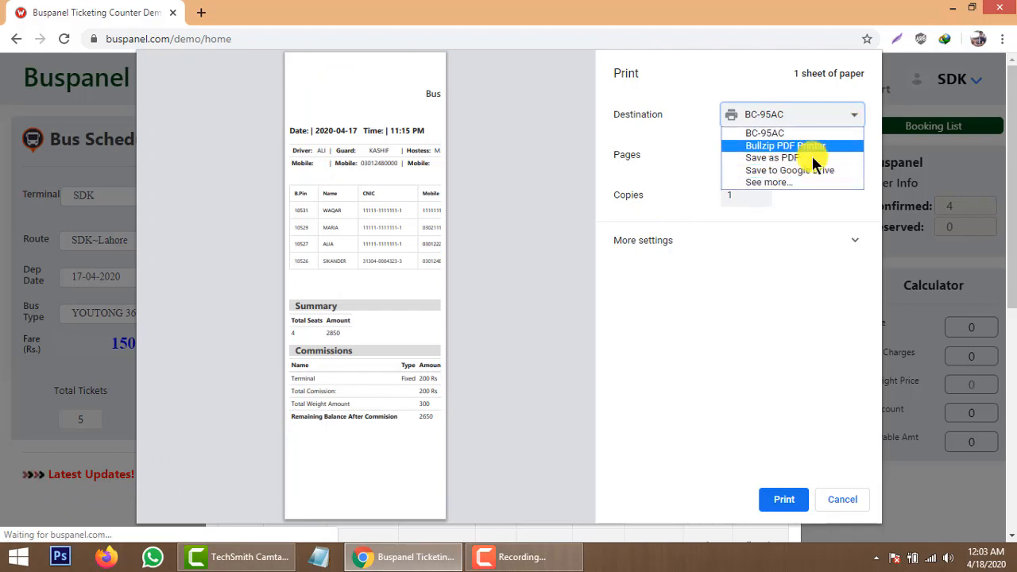
click(798, 182)
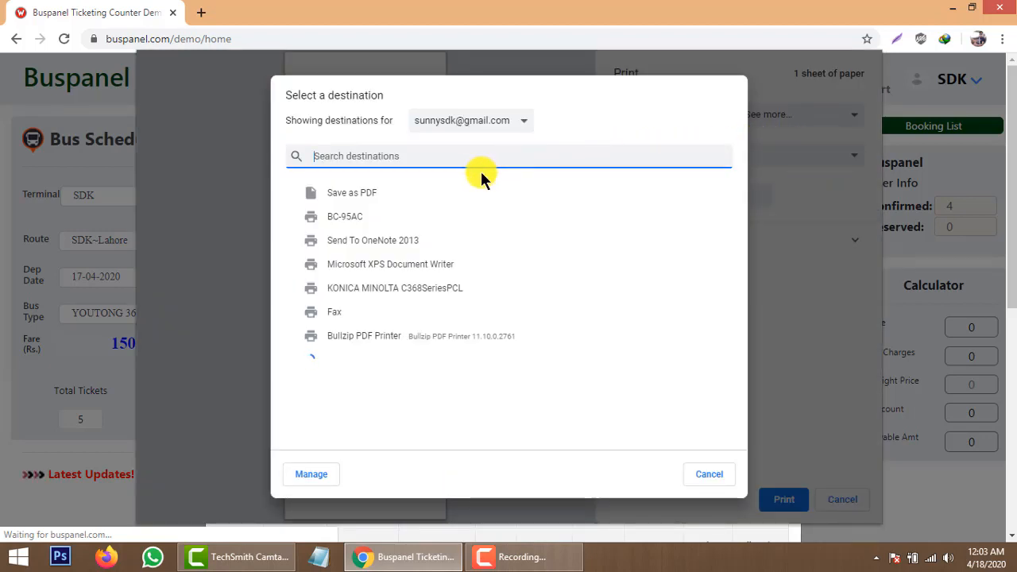
click(367, 290)
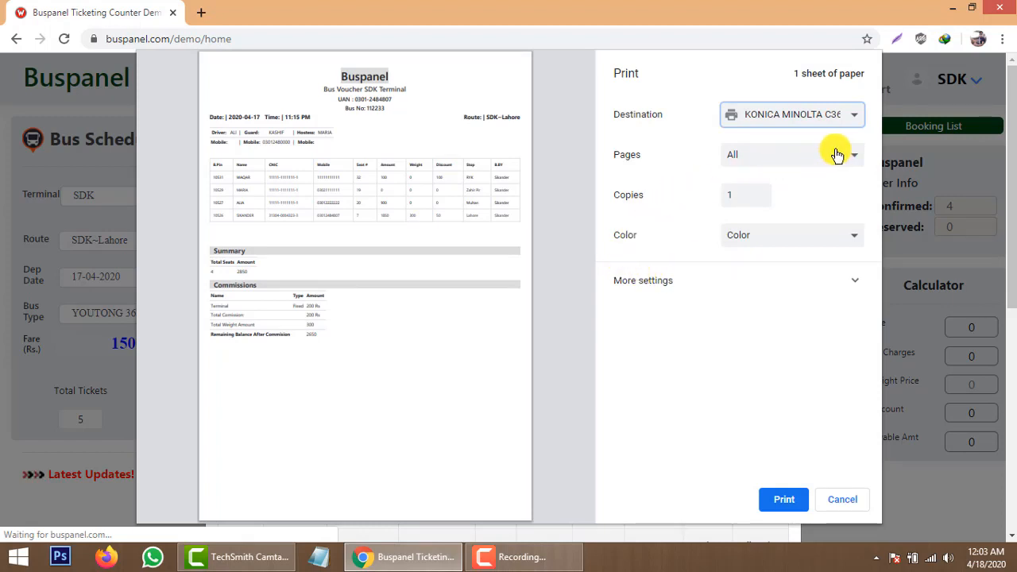
Under More settings, set the print scale to Default.
click(673, 281)
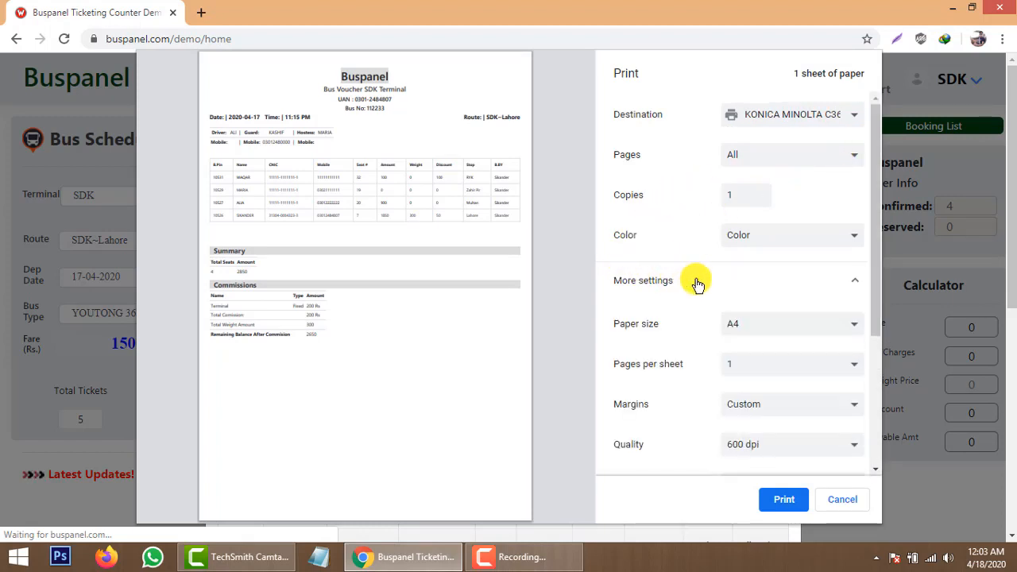
scroll(712, 359, down, 1)
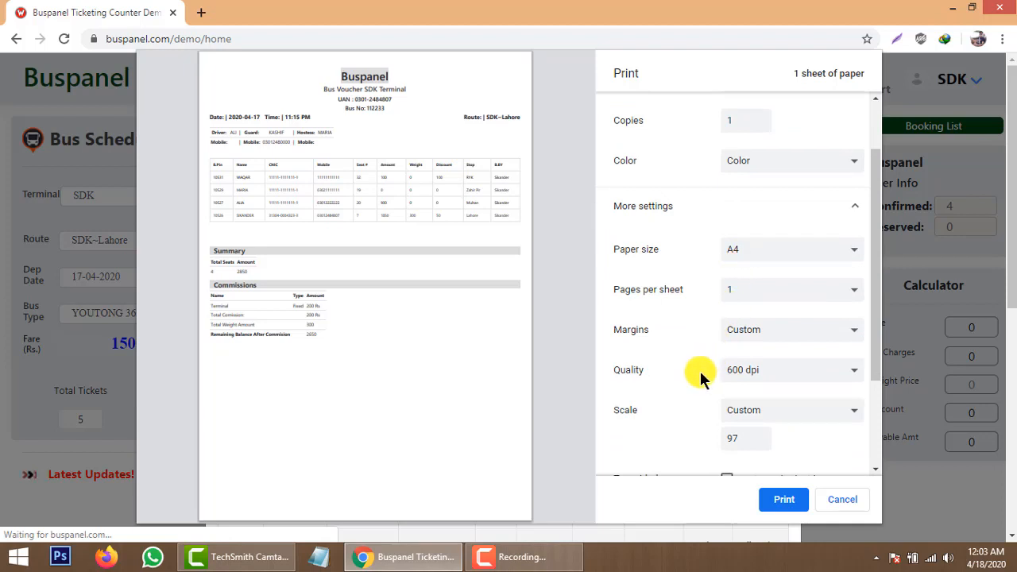
scroll(696, 370, down, 3)
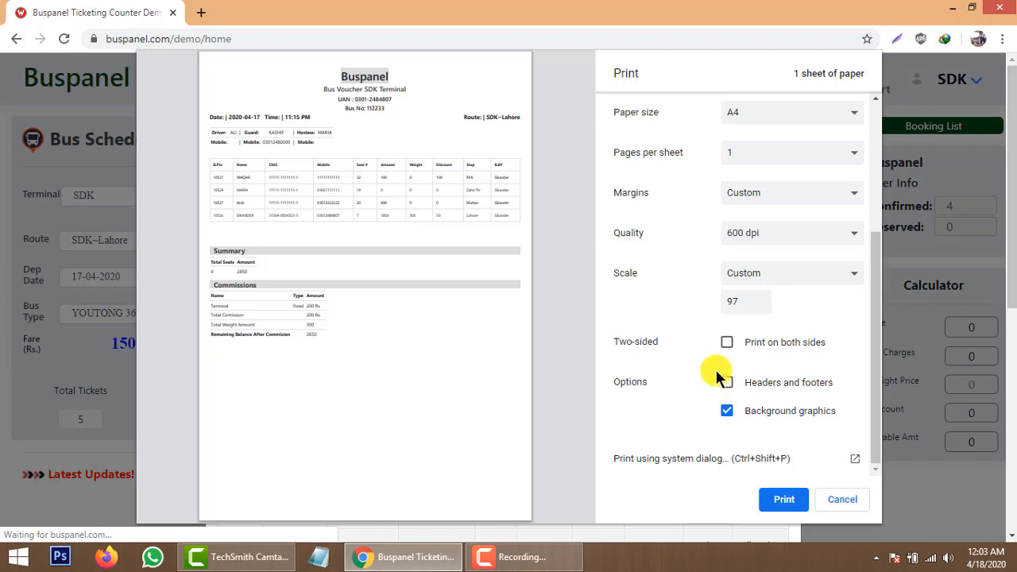
scroll(718, 374, up, 1)
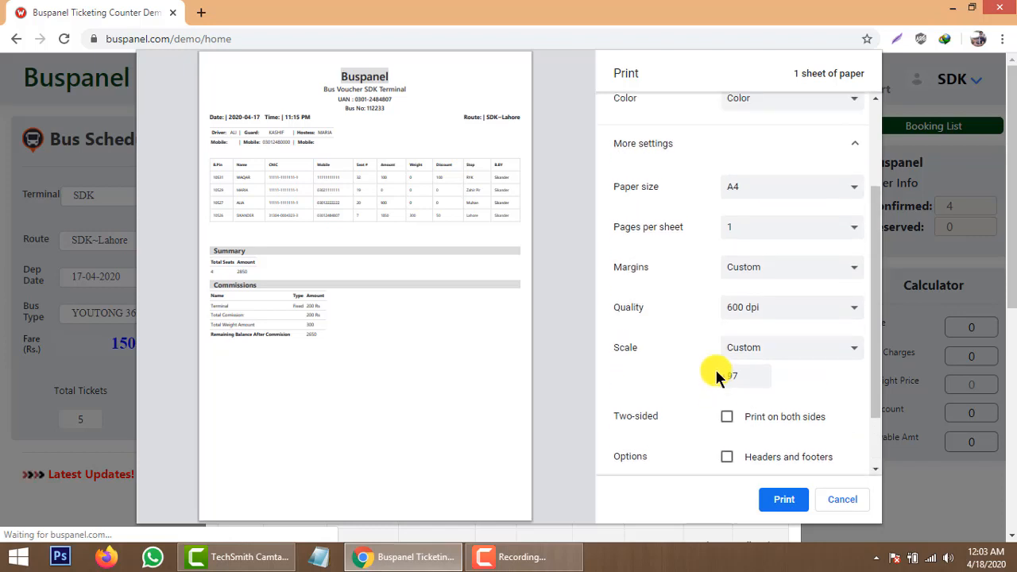
click(793, 356)
click(793, 355)
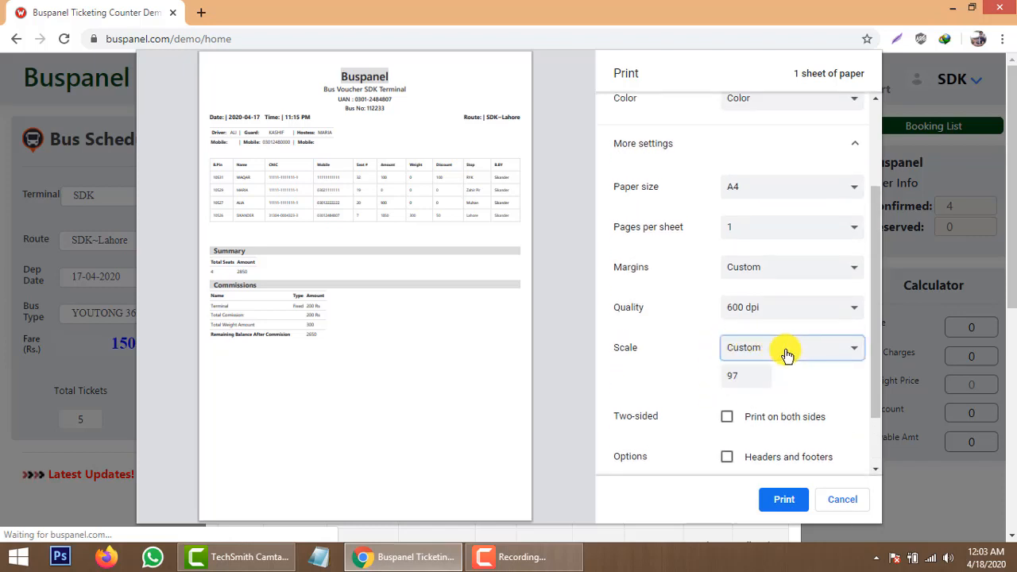
click(751, 346)
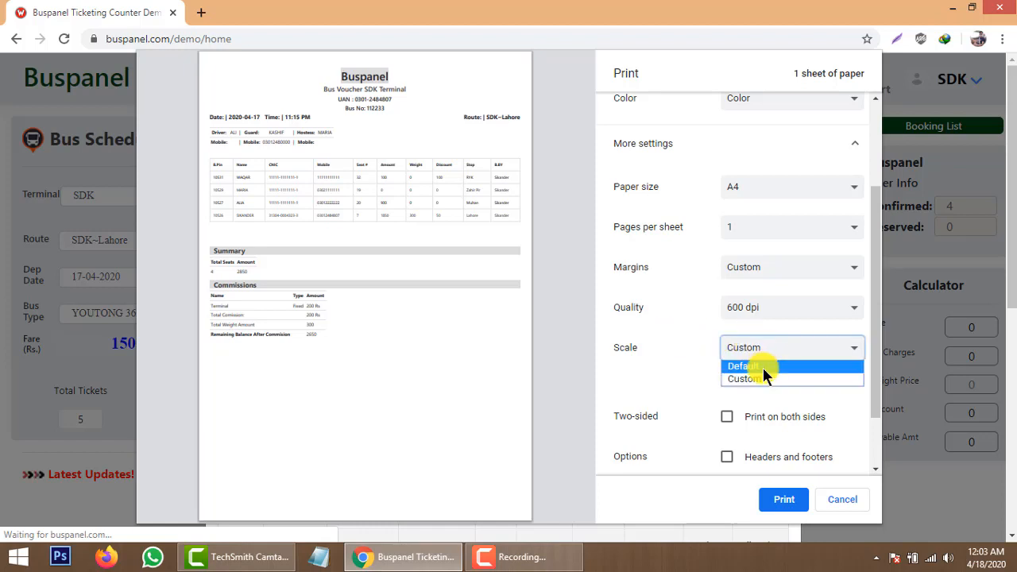
click(747, 366)
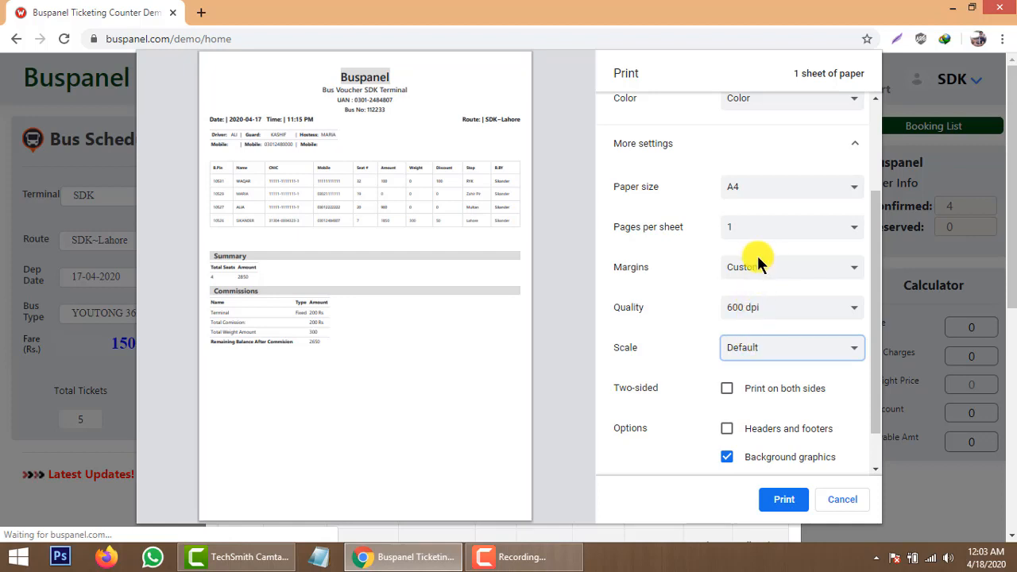
Check the A4, 600 dpi settings and print the voucher.
scroll(715, 270, up, 3)
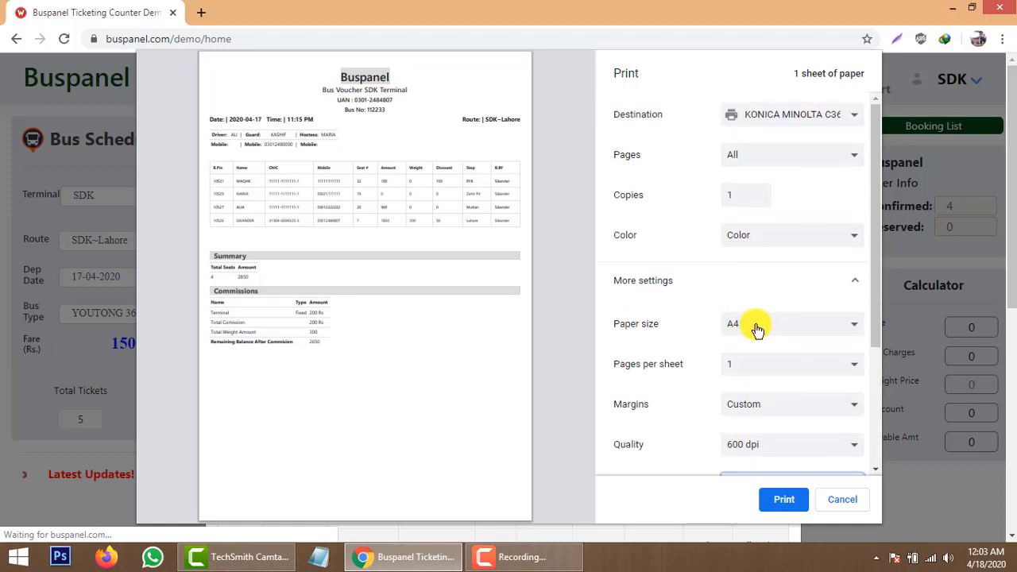
scroll(789, 314, down, 3)
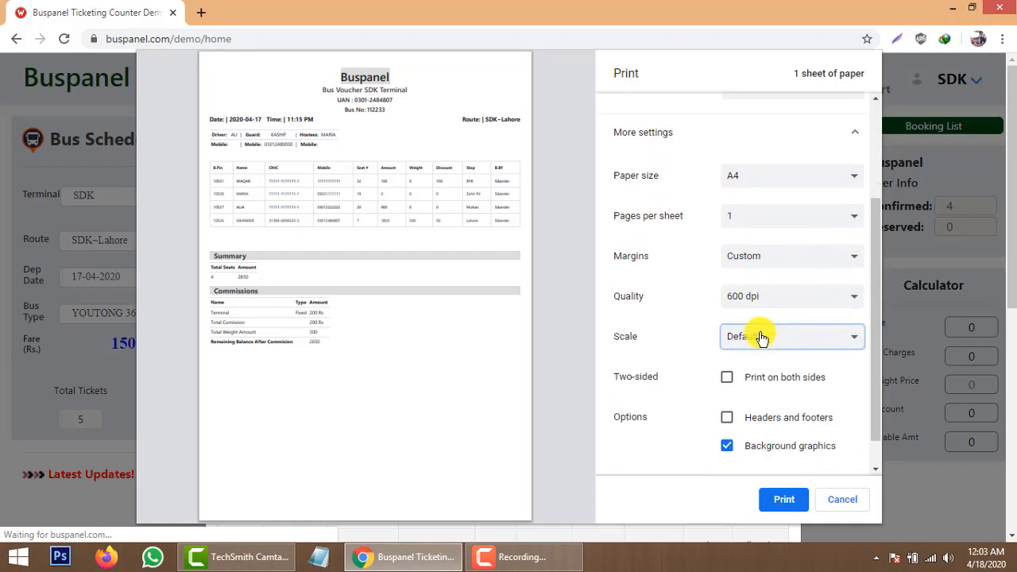
scroll(676, 347, up, 3)
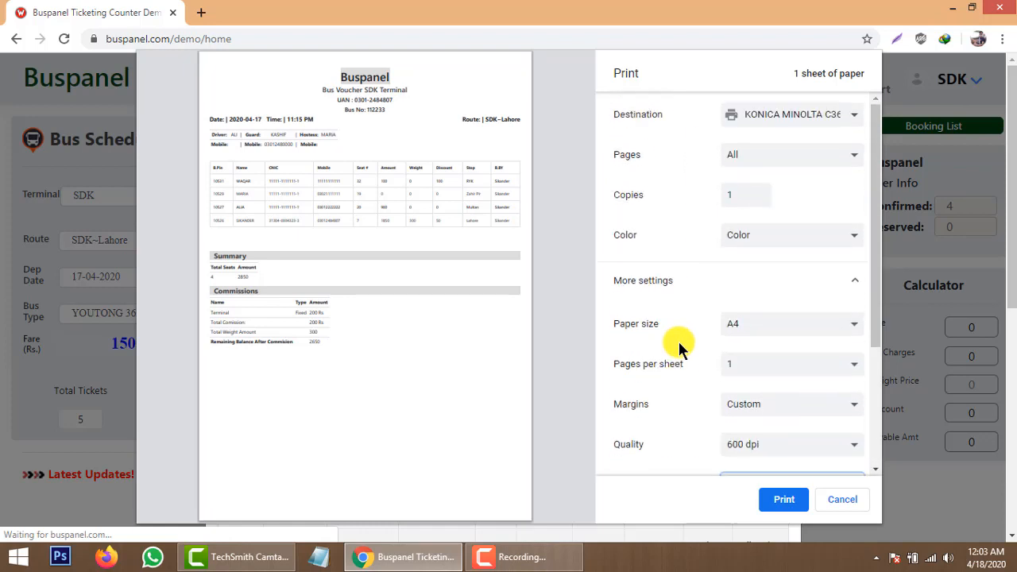
scroll(678, 348, down, 3)
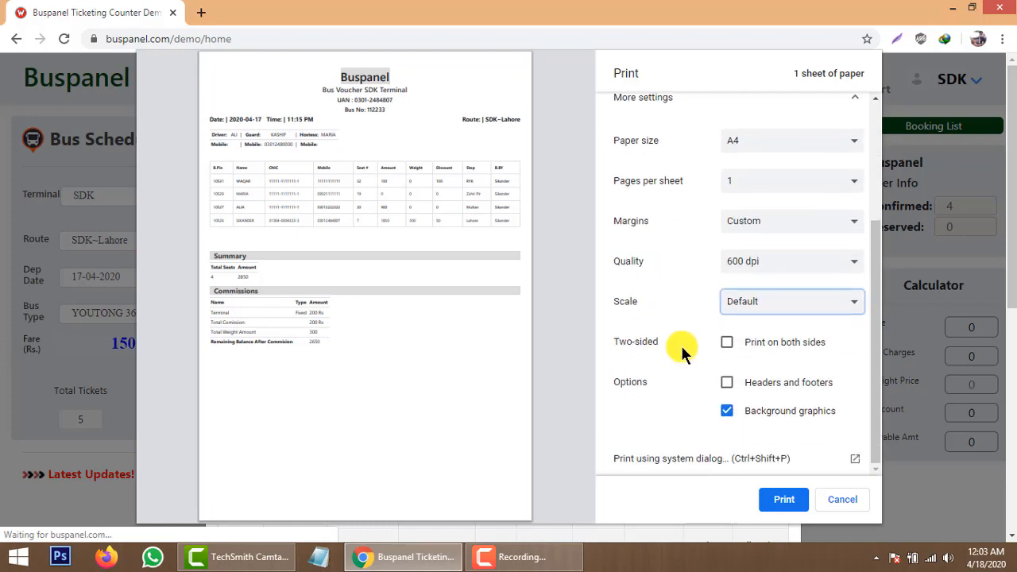
click(775, 500)
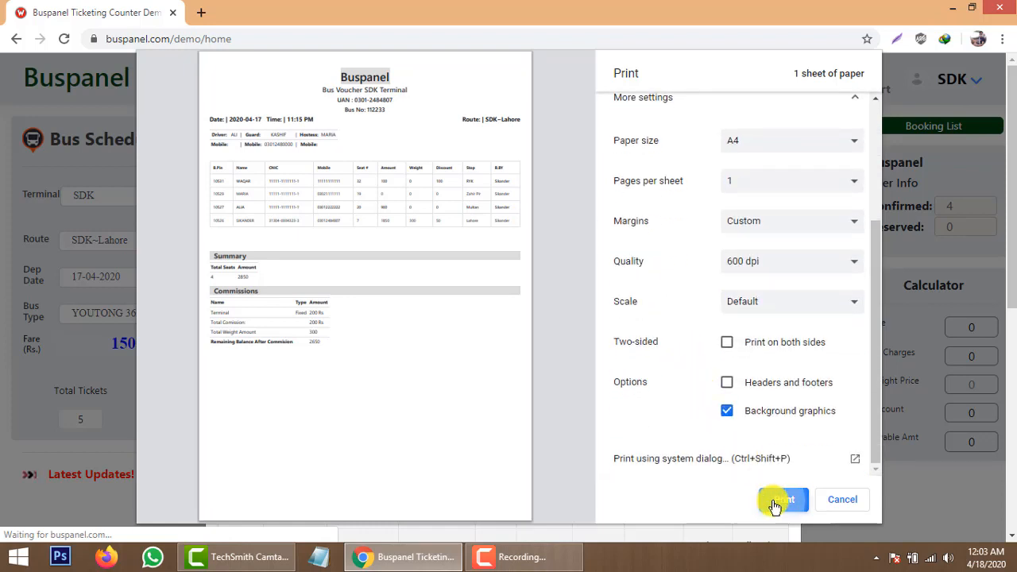